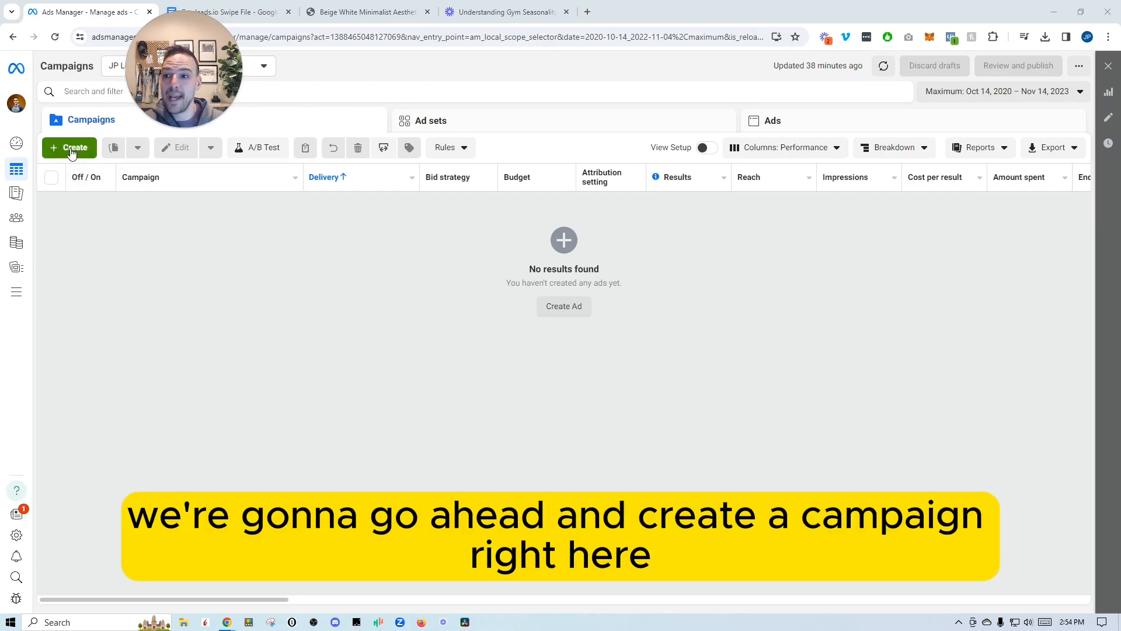
Create a new campaign with the Leads objective and the Manual leads campaign setup
{"action": "left_click", "coordinate": [72, 151]}
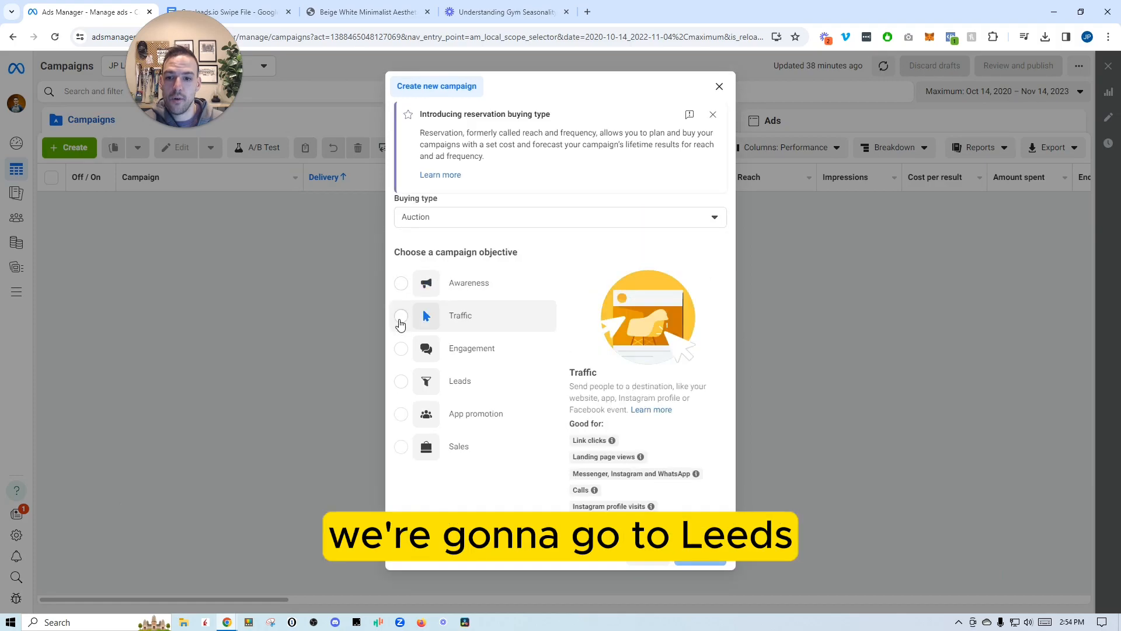
{"action": "left_click", "coordinate": [401, 380]}
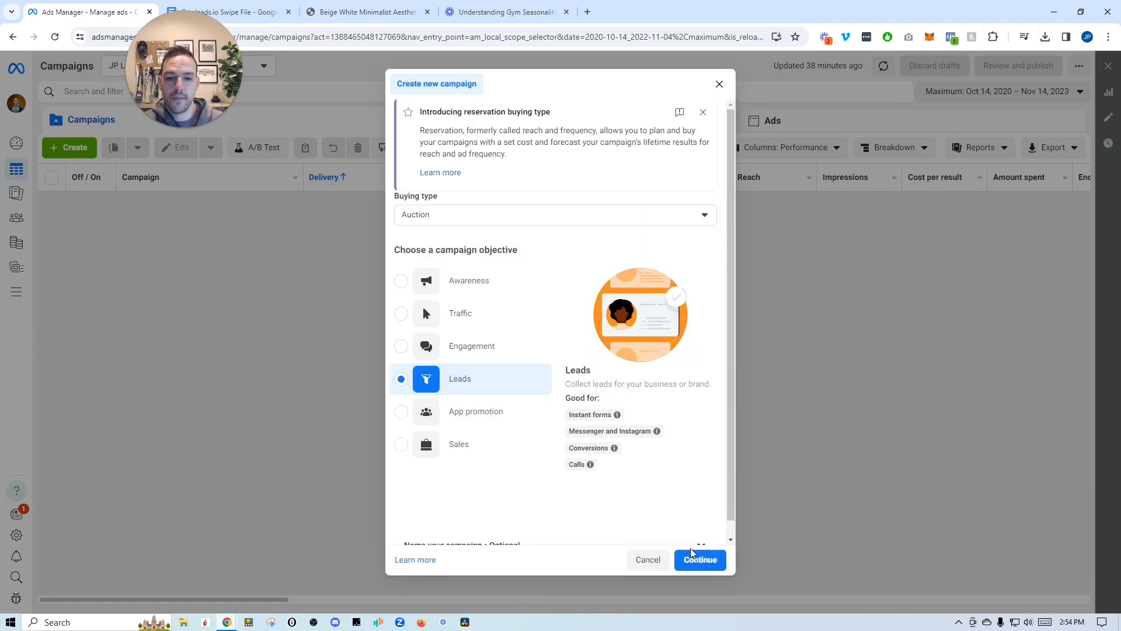
{"action": "left_click", "coordinate": [700, 564]}
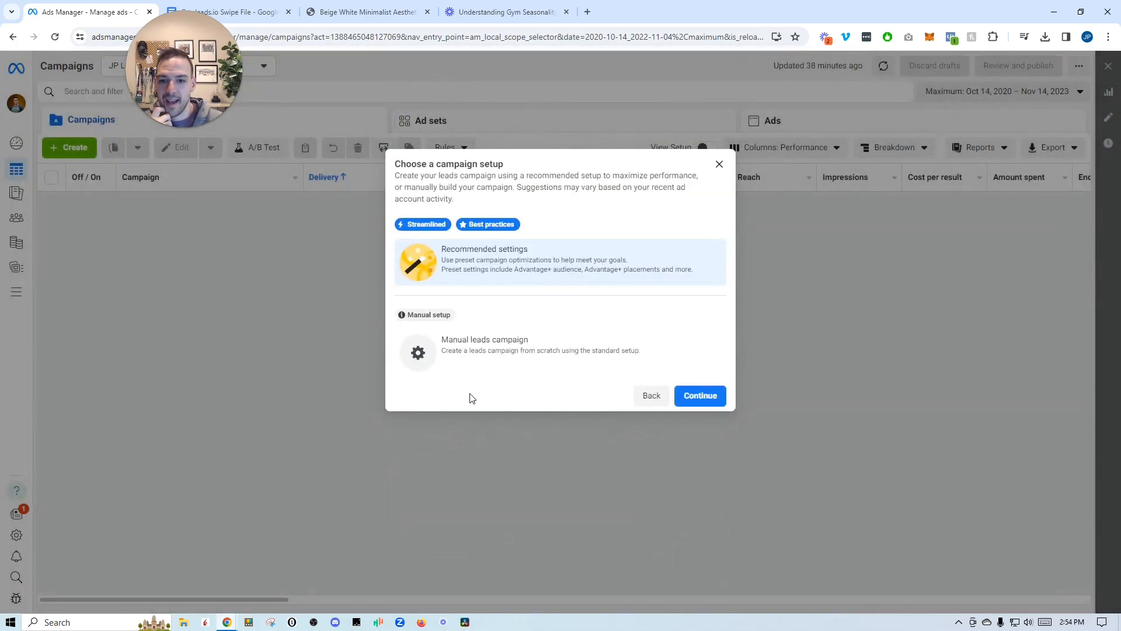
{"action": "left_click", "coordinate": [503, 353]}
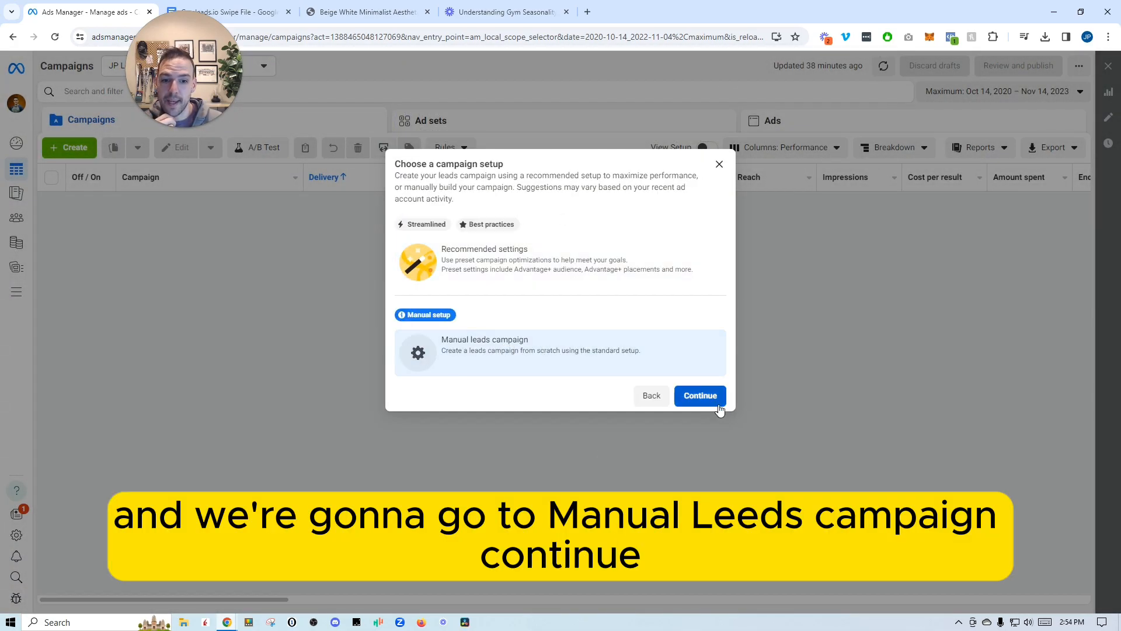
{"action": "left_click", "coordinate": [704, 395]}
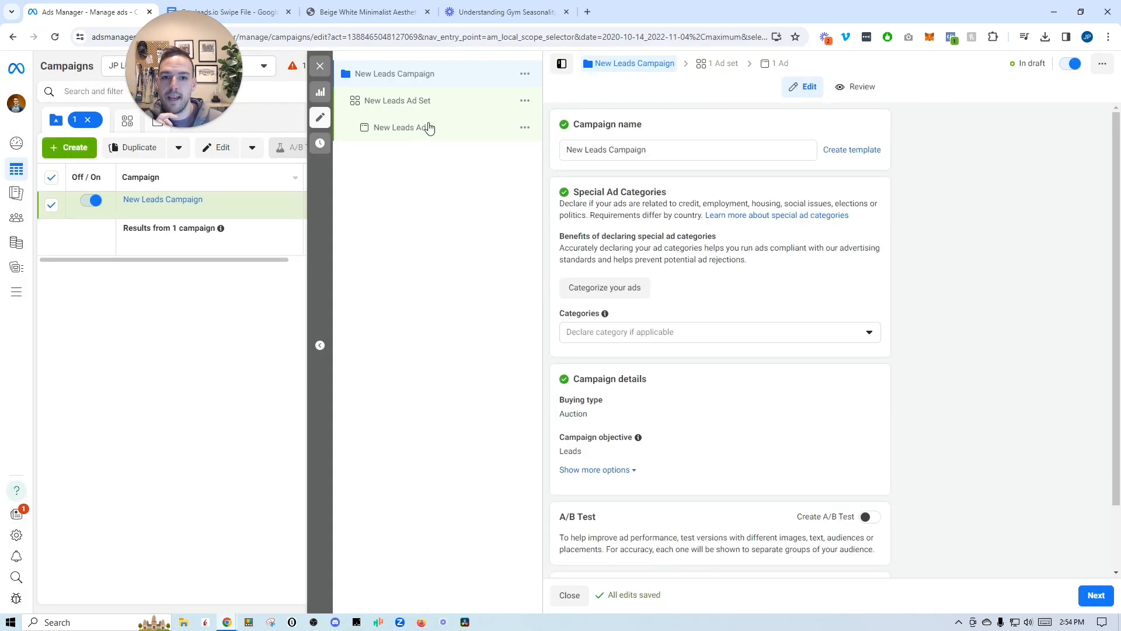
Name the campaign "Lead Gen - Nov 14 - Fit and Festive 28 Day Challenge - Women"
{"action": "left_click_drag", "start_coordinate": [672, 150], "coordinate": [547, 158]}
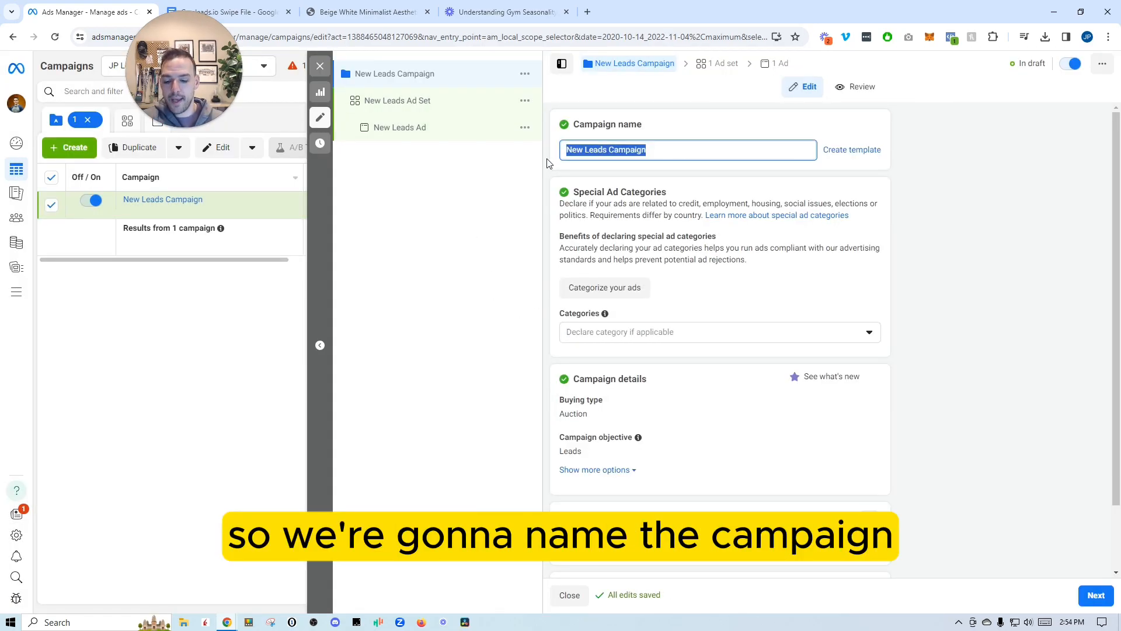
{"action": "type", "text": "Lead Gebn"}
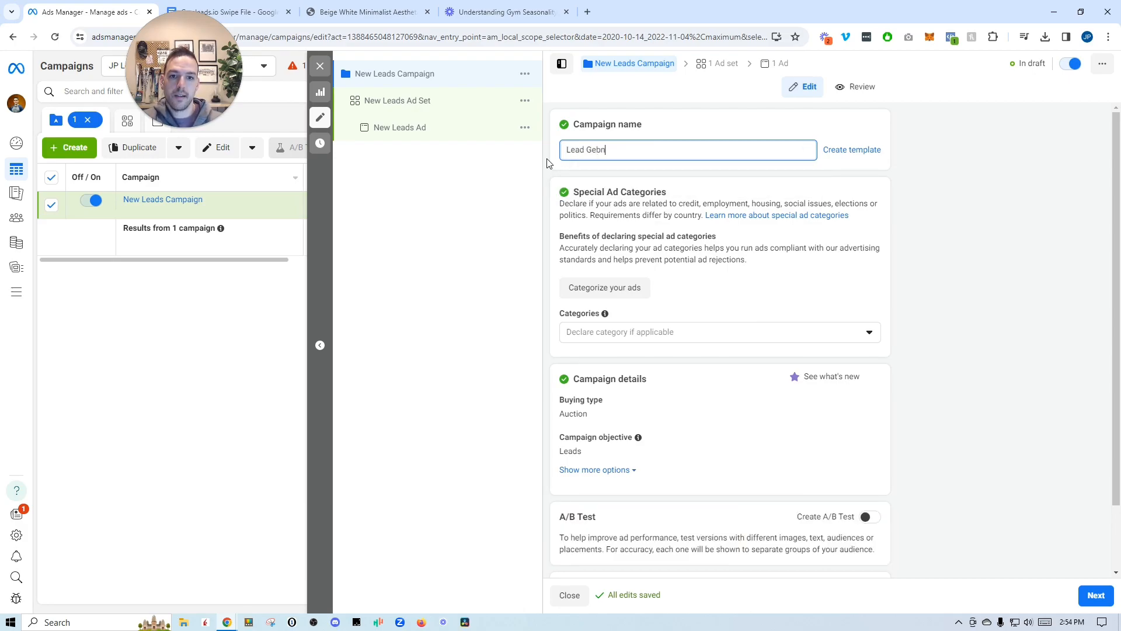
{"action": "key", "text": "BackSpace"}
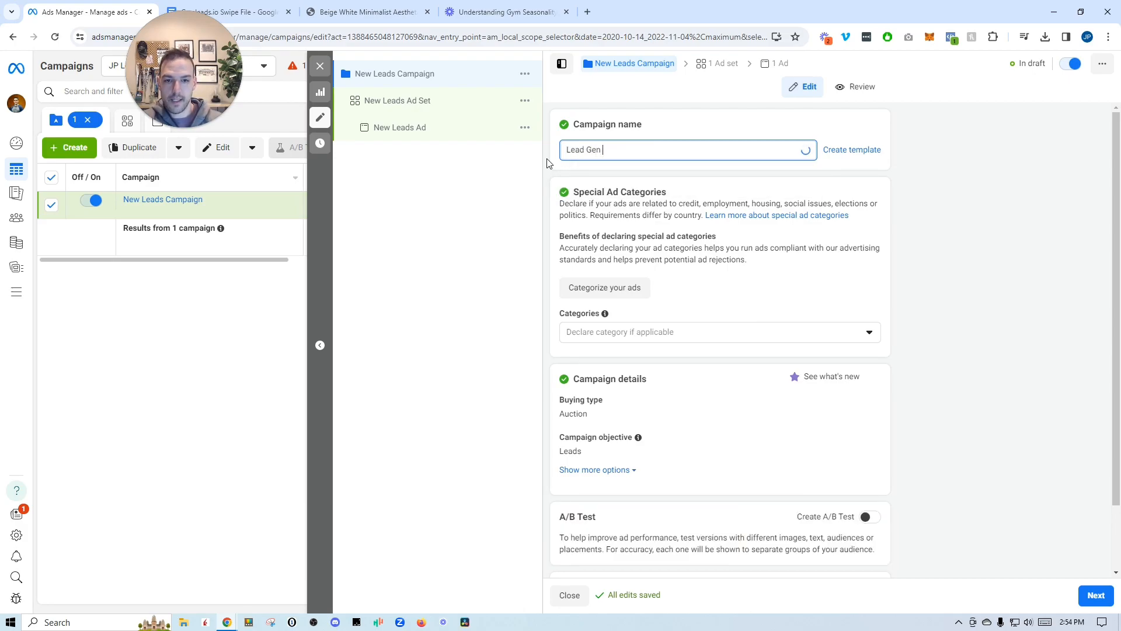
{"action": "type", "text": "- Nov 14"}
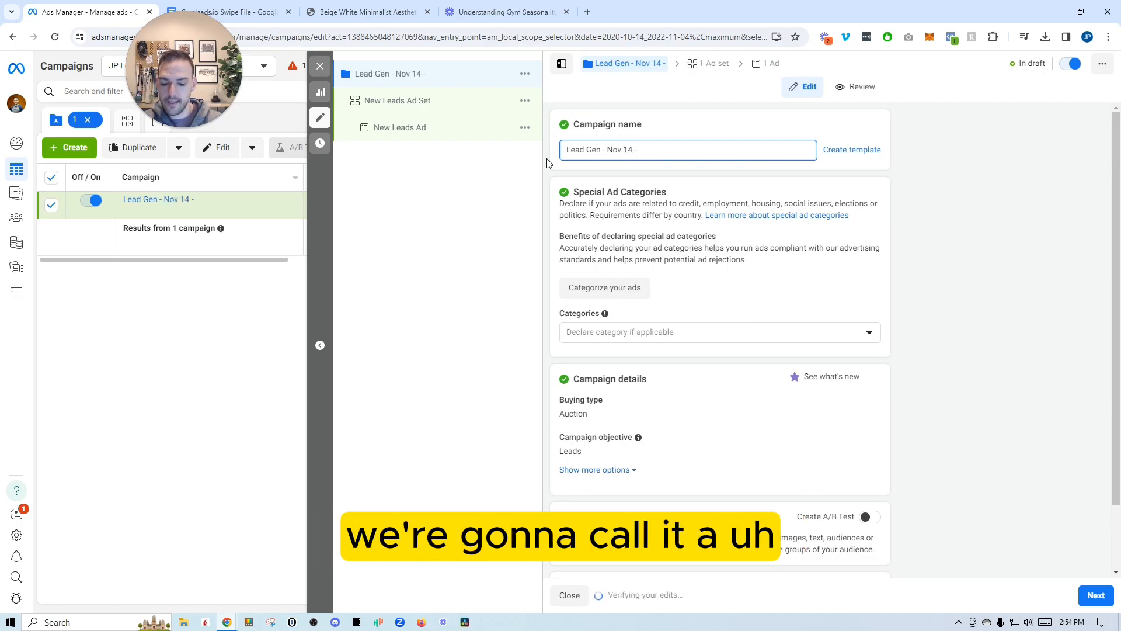
{"action": "type", "text": "- F"}
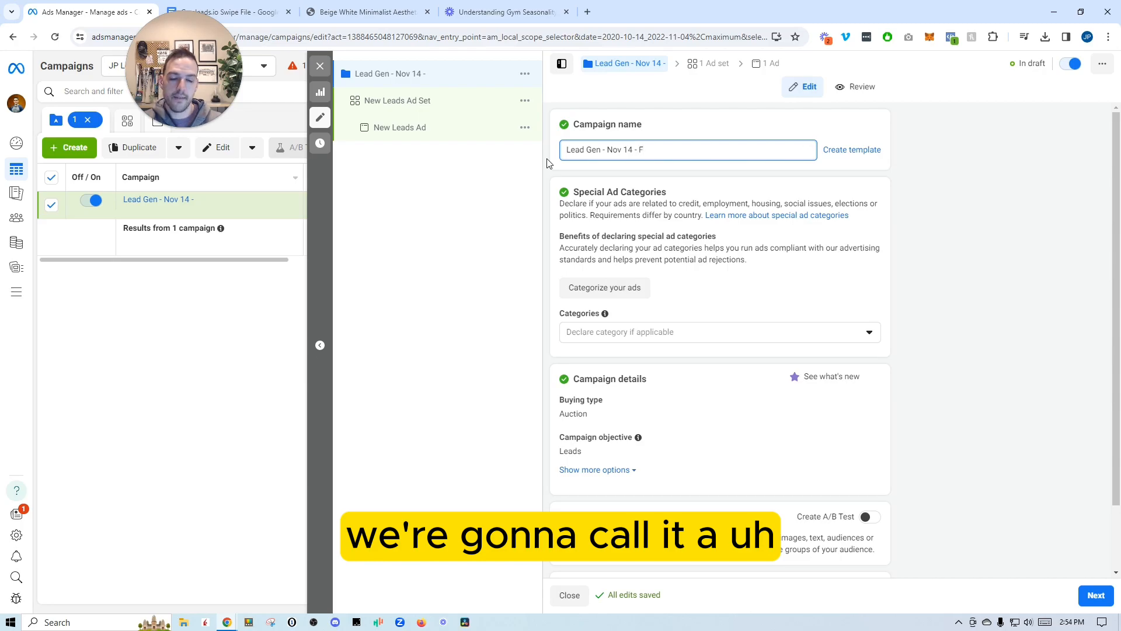
{"action": "type", "text": "it and Festive "}
{"action": "type", "text": "Cha"}
{"action": "key", "text": "BackSpace"}
{"action": "key", "text": "BackSpace"}
{"action": "key", "text": "BackSpace"}
{"action": "type", "text": "2"}
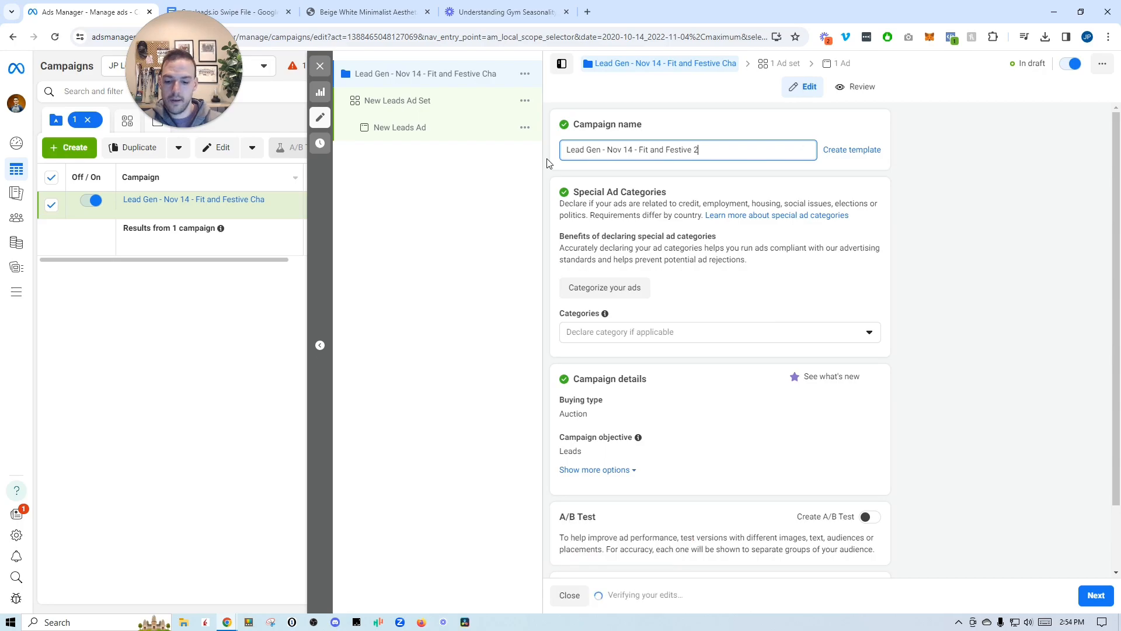
{"action": "type", "text": "8 Day"}
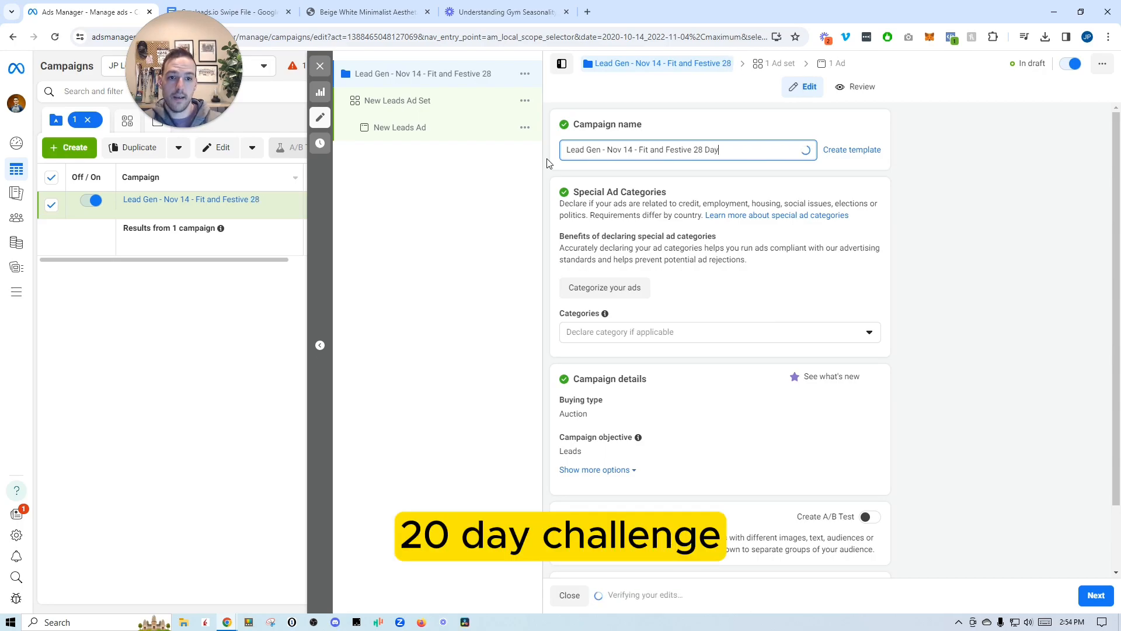
{"action": "type", "text": " Challenge "}
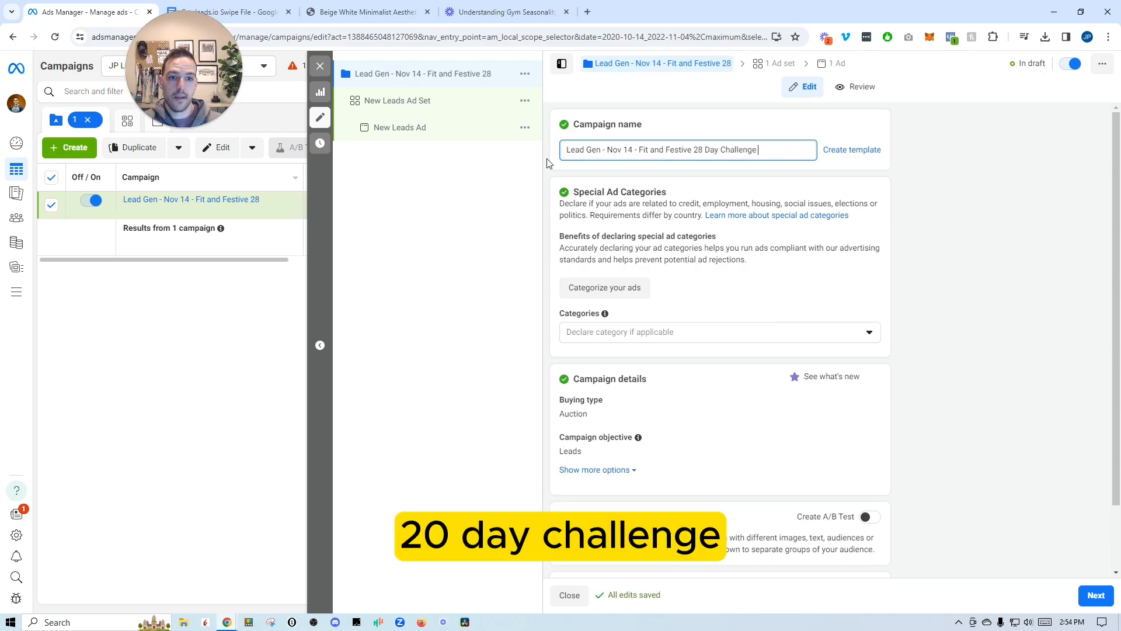
{"action": "type", "text": "0 - Women"}
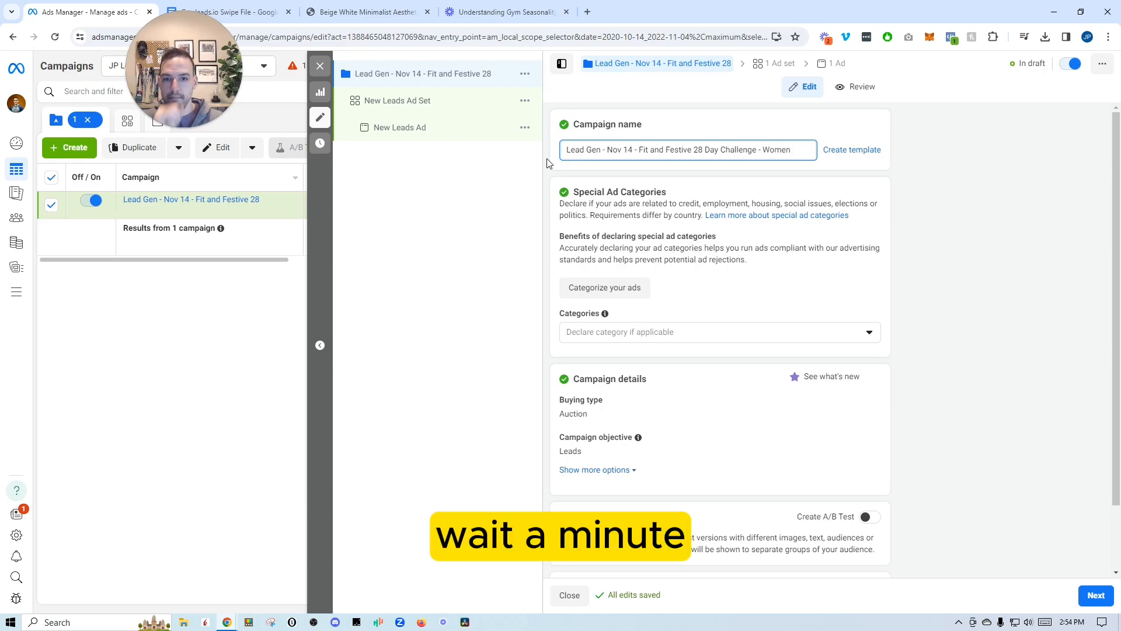
{"action": "left_click", "coordinate": [744, 128]}
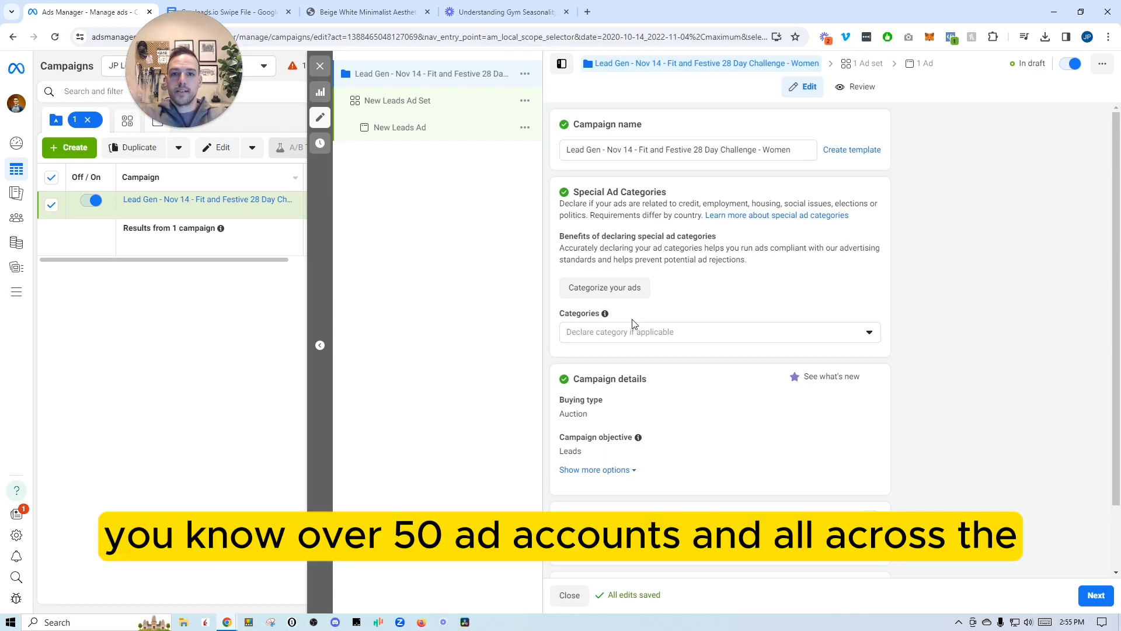
{"action": "left_click", "coordinate": [796, 151]}
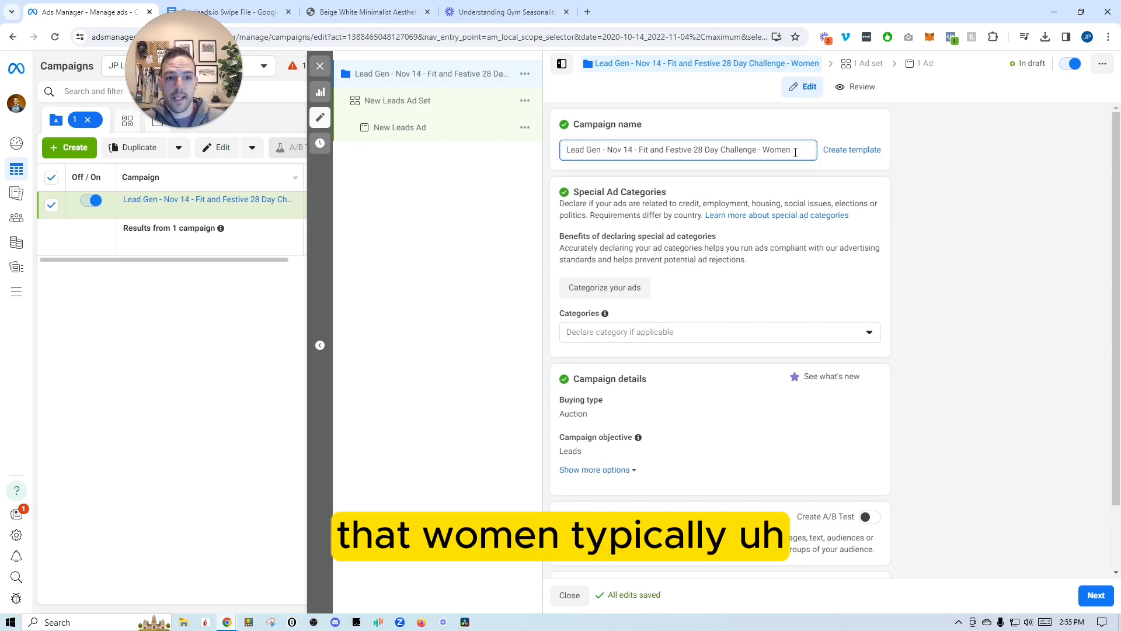
{"action": "left_click_drag", "start_coordinate": [791, 151], "coordinate": [750, 150]}
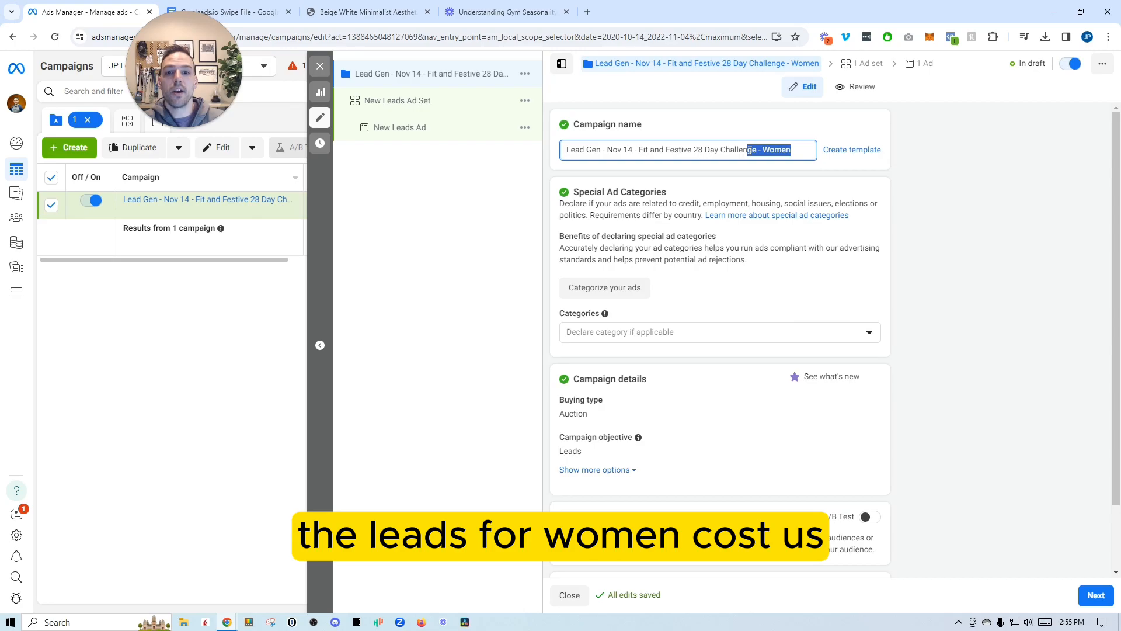
{"action": "left_click", "coordinate": [751, 124]}
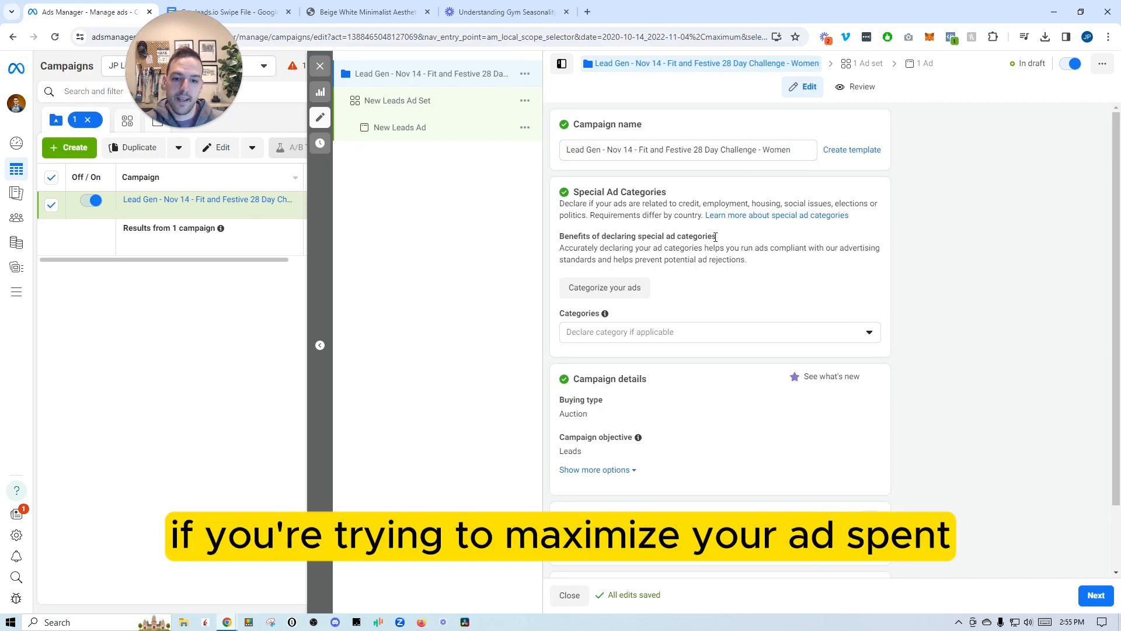
Examine the campaign details, including the additional options, the buying type choice, the A/B test and the Advantage campaign budget settings
{"action": "scroll", "coordinate": [715, 237], "scroll_direction": "down", "scroll_amount": 1}
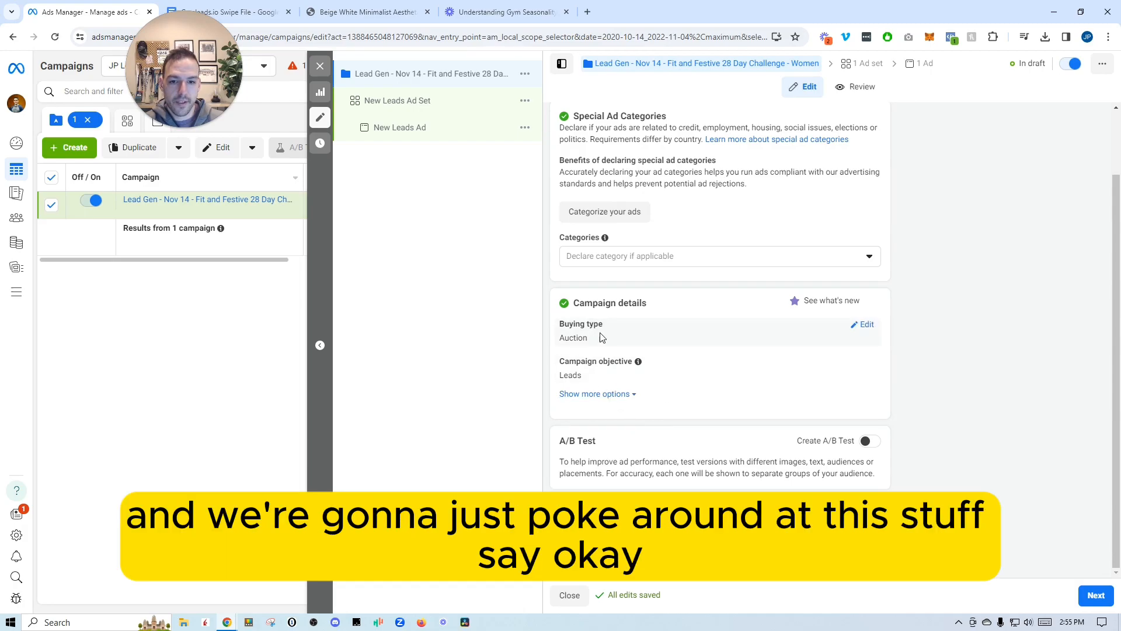
{"action": "left_click", "coordinate": [633, 396]}
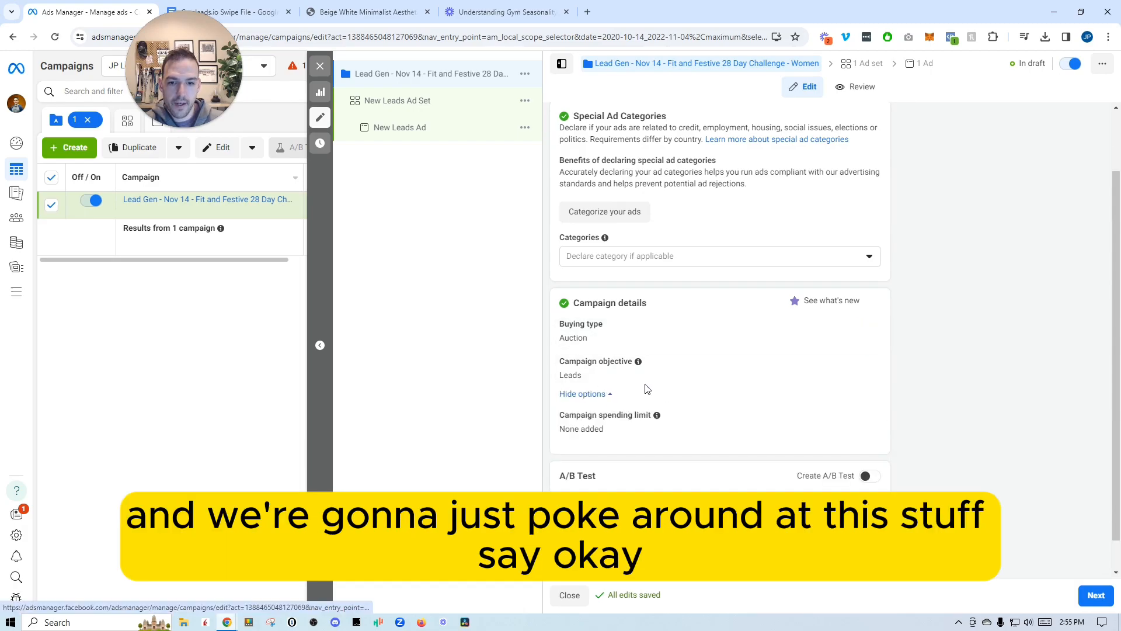
{"action": "scroll", "coordinate": [651, 374], "scroll_direction": "down", "scroll_amount": 1}
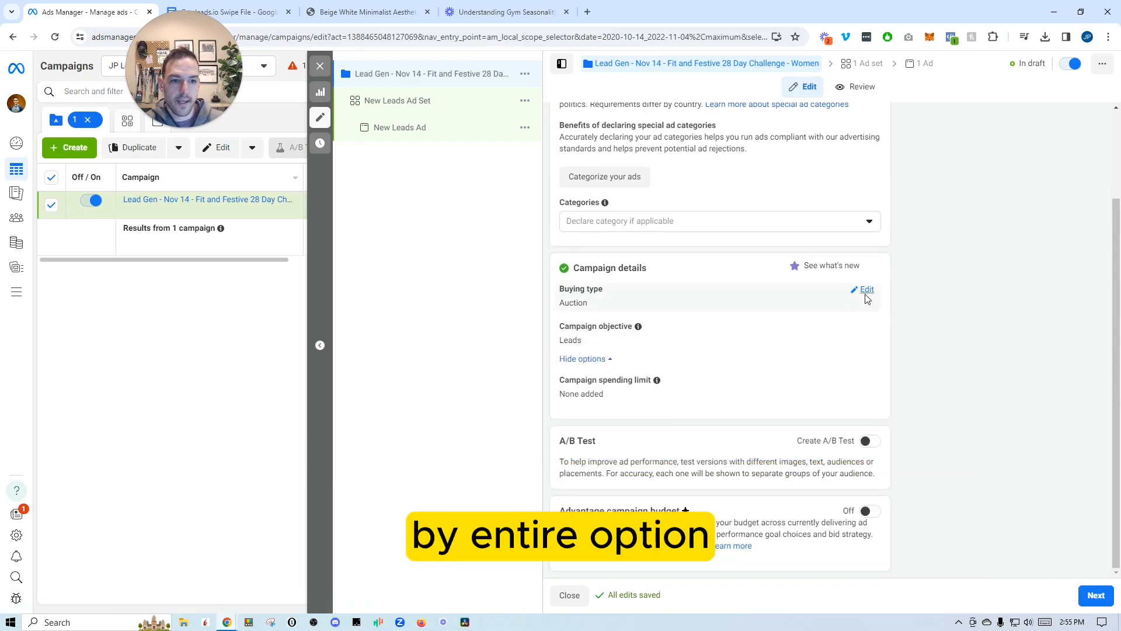
{"action": "left_click", "coordinate": [866, 292]}
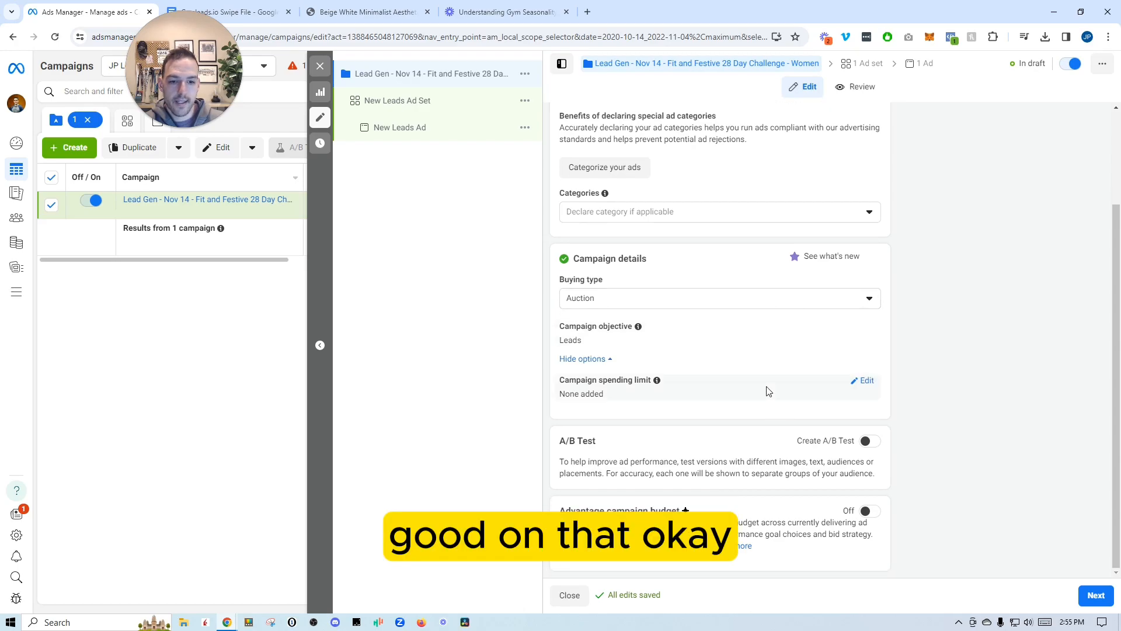
{"action": "scroll", "coordinate": [705, 453], "scroll_direction": "up", "scroll_amount": 2}
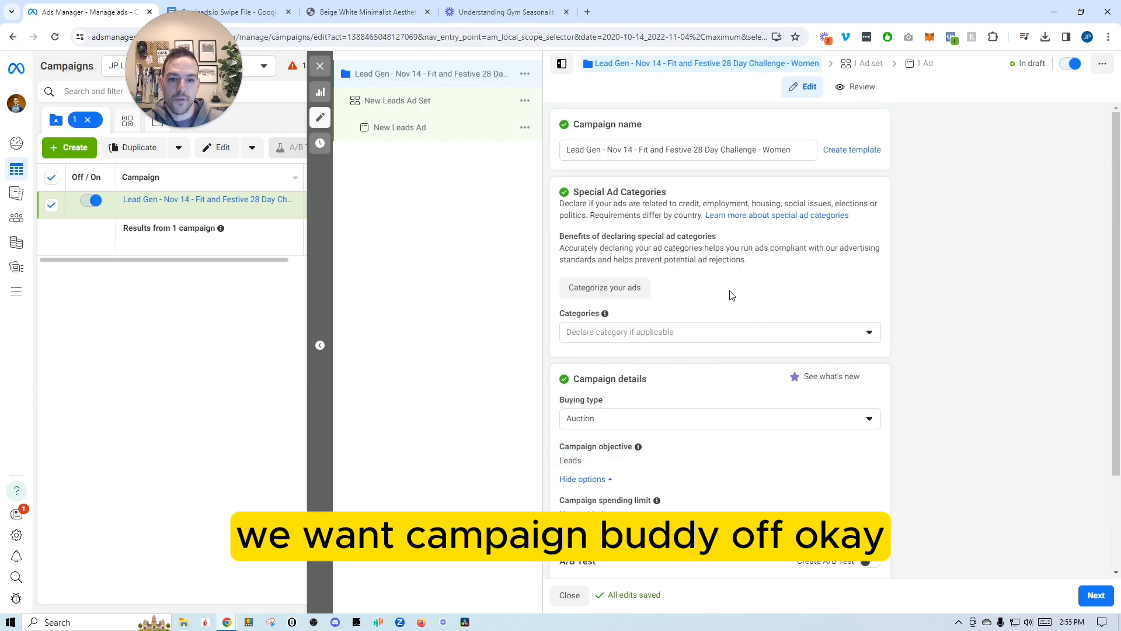
Rename the campaign's ad set as "Red/Blue" and dismiss the conversion breakdowns tip
{"action": "left_click", "coordinate": [413, 105]}
{"action": "left_click_drag", "start_coordinate": [692, 154], "coordinate": [551, 161]}
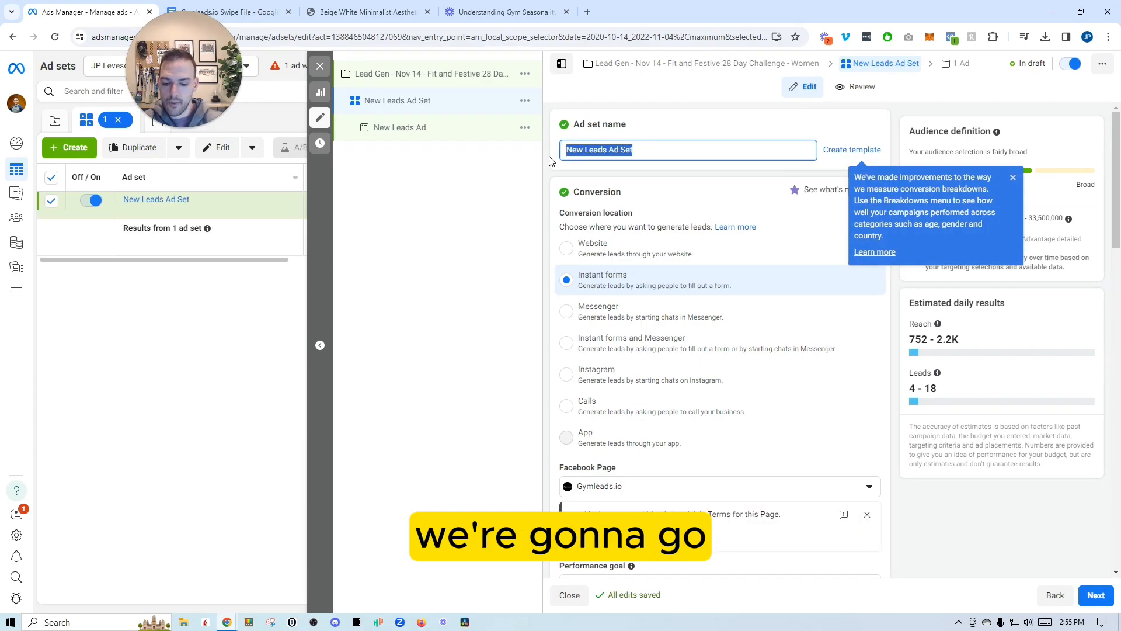
{"action": "type", "text": "Red/Blue"}
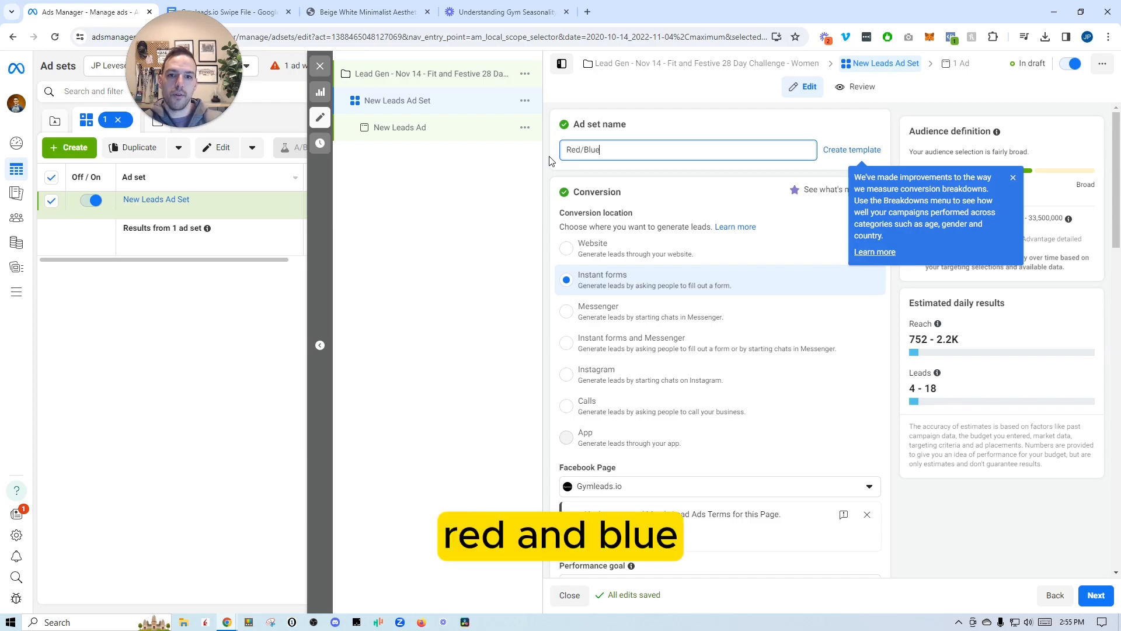
{"action": "left_click", "coordinate": [673, 118]}
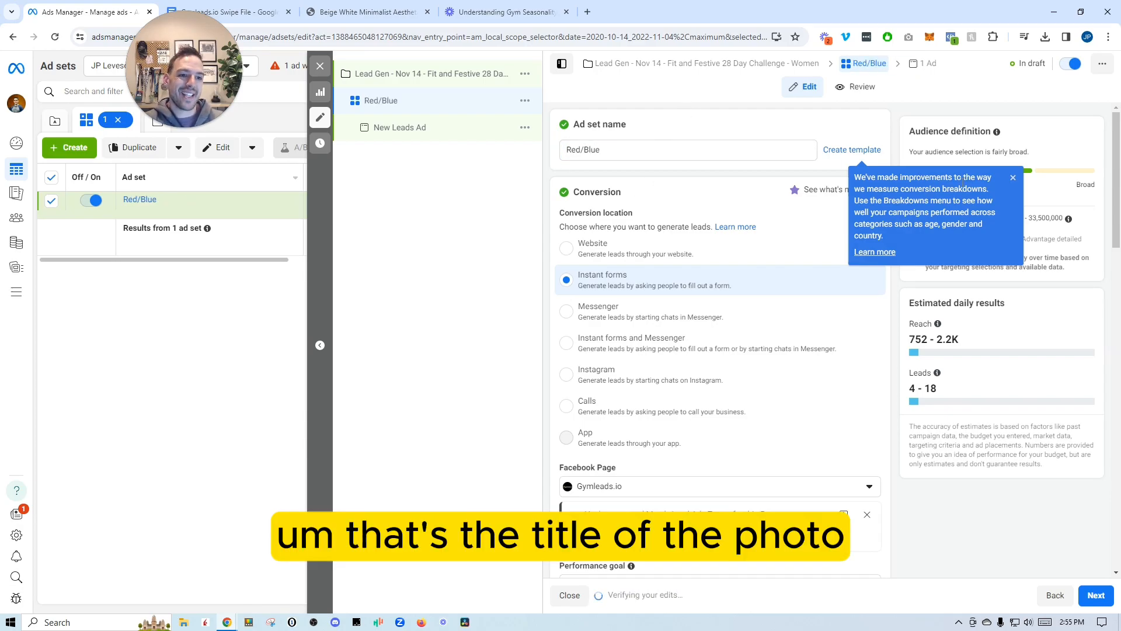
{"action": "left_click", "coordinate": [1009, 179]}
Check the ad set's conversion location and Facebook Page choice, and dismiss the Lead Ads Terms notice
{"action": "scroll", "coordinate": [739, 227], "scroll_direction": "down", "scroll_amount": 4}
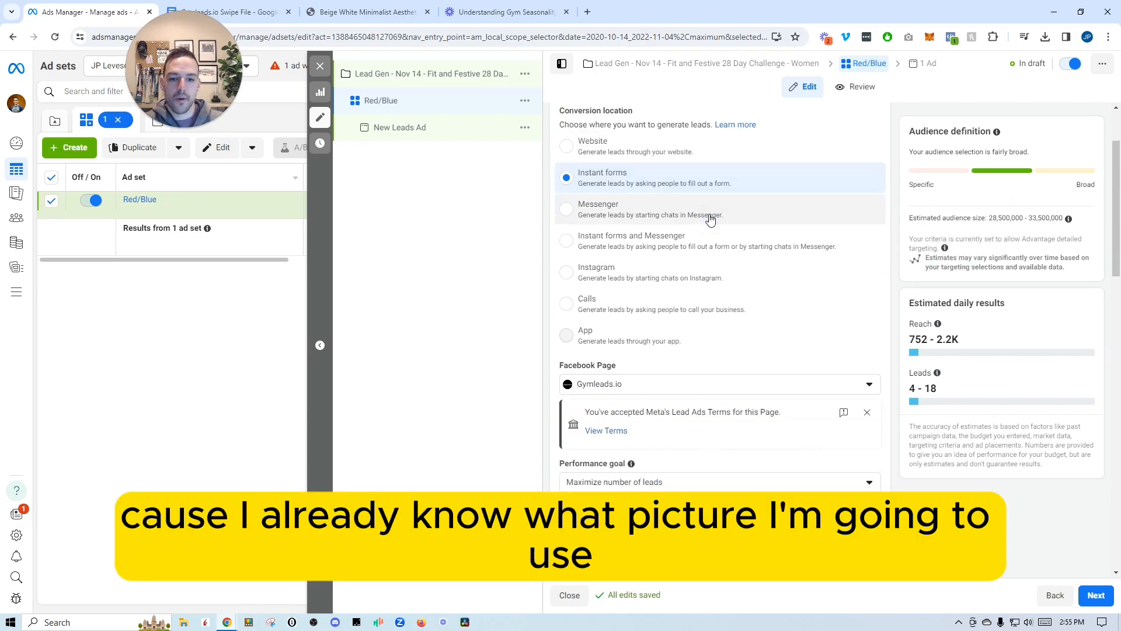
{"action": "left_click", "coordinate": [870, 254]}
{"action": "left_click", "coordinate": [870, 257]}
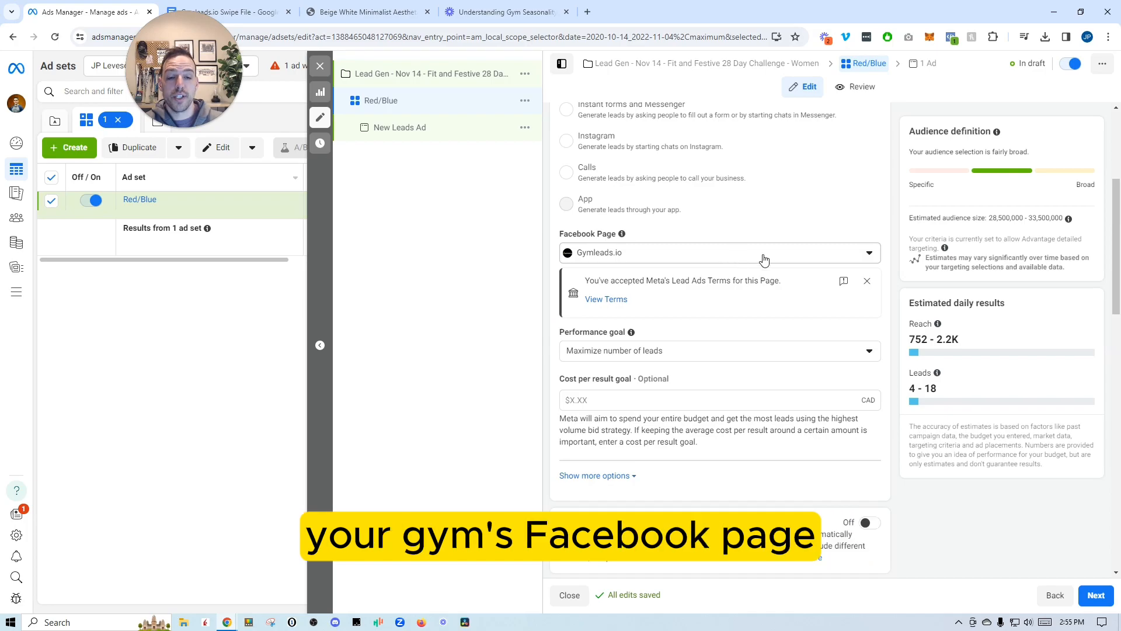
{"action": "left_click", "coordinate": [867, 281]}
Set the ad set's daily budget to $10.00 CAD
{"action": "scroll", "coordinate": [775, 216], "scroll_direction": "down", "scroll_amount": 4}
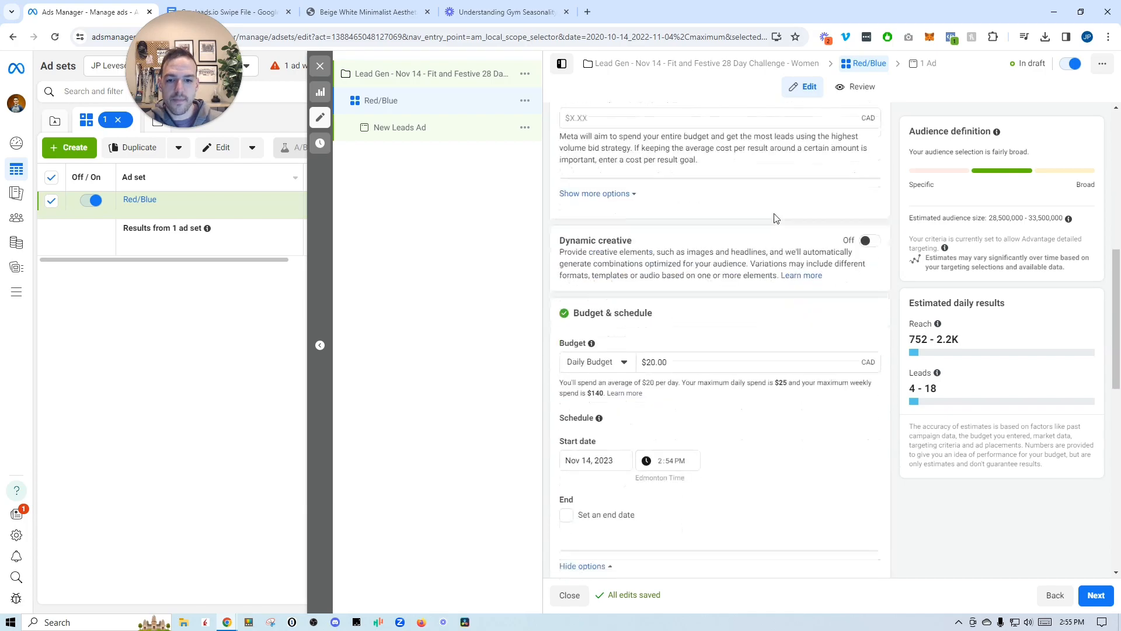
{"action": "left_click_drag", "start_coordinate": [667, 362], "coordinate": [627, 366]}
{"action": "type", "text": "10"}
{"action": "left_click", "coordinate": [742, 326]}
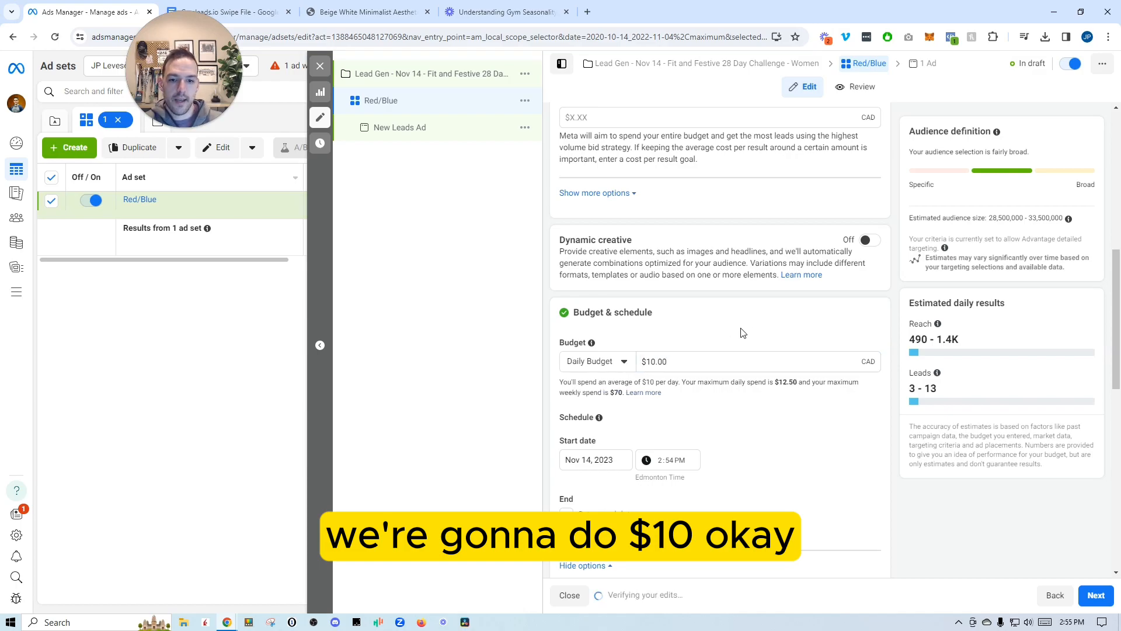
Examine the ad set's additional conversion options, its schedule and budget scheduling, and its audience controls
{"action": "scroll", "coordinate": [783, 337], "scroll_direction": "down", "scroll_amount": 4}
{"action": "scroll", "coordinate": [743, 318], "scroll_direction": "down", "scroll_amount": 4}
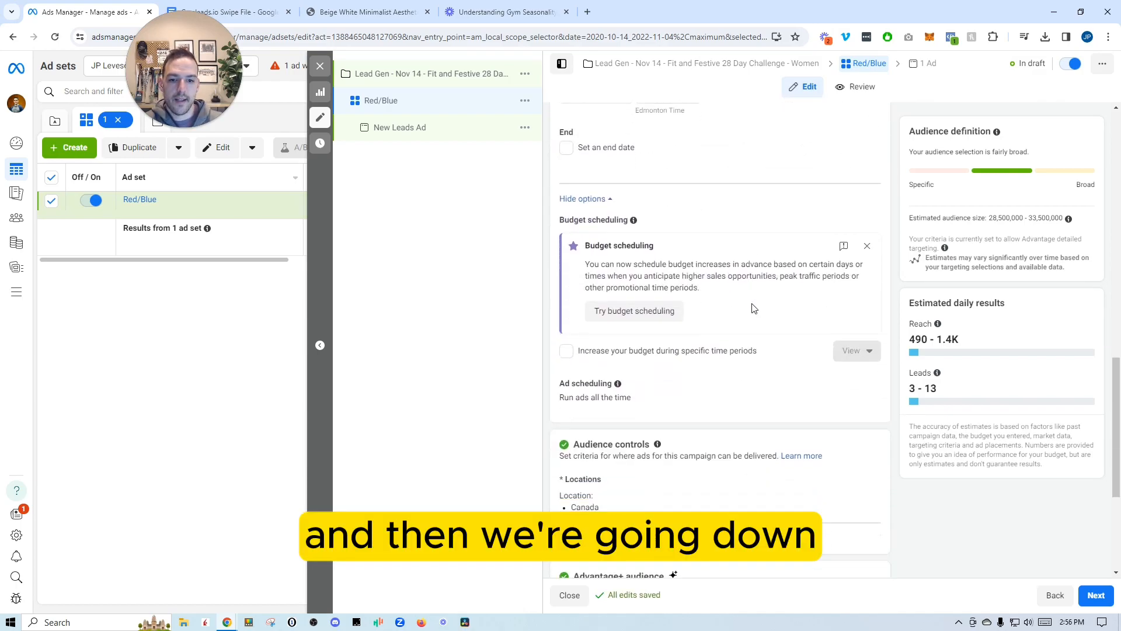
{"action": "scroll", "coordinate": [731, 245], "scroll_direction": "up", "scroll_amount": 5}
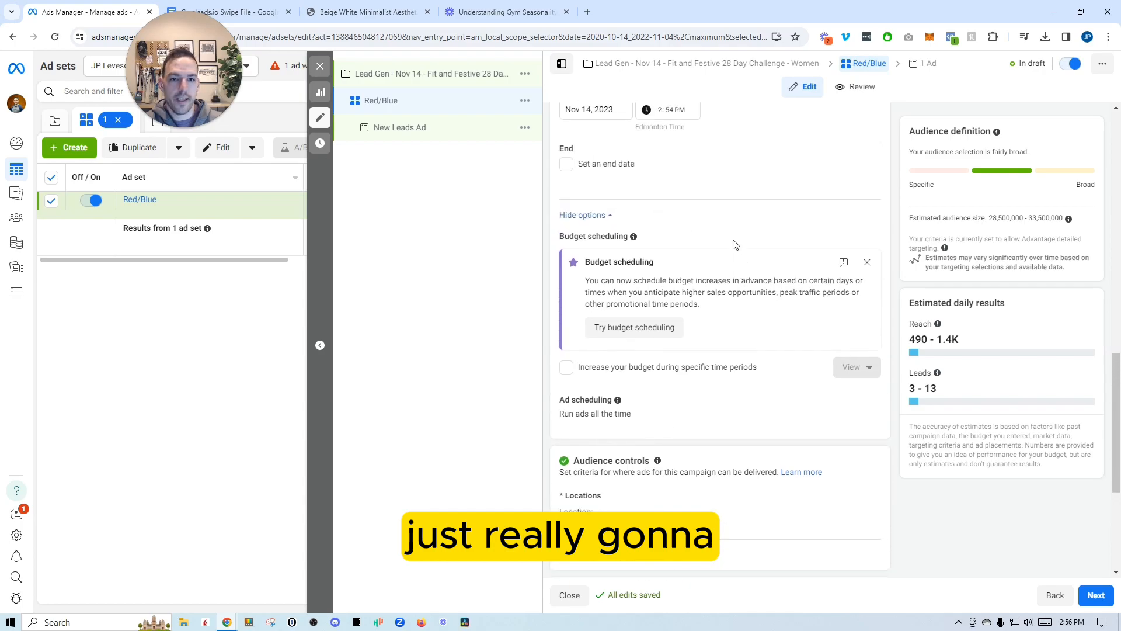
{"action": "scroll", "coordinate": [774, 283], "scroll_direction": "up", "scroll_amount": 4}
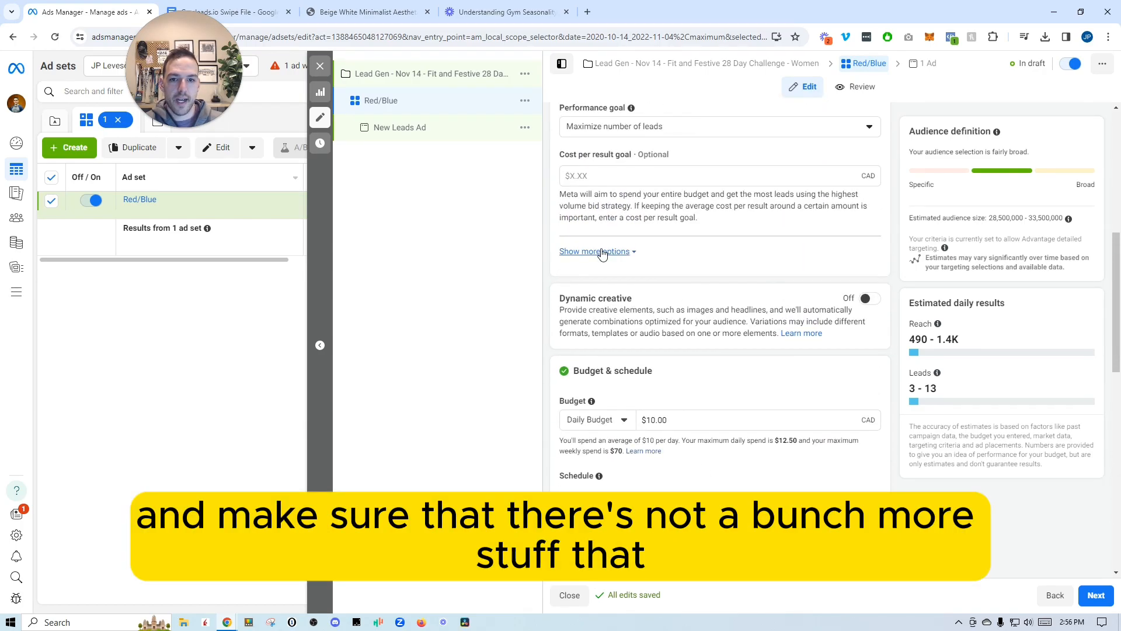
{"action": "left_click", "coordinate": [595, 251]}
{"action": "scroll", "coordinate": [677, 351], "scroll_direction": "down", "scroll_amount": 6}
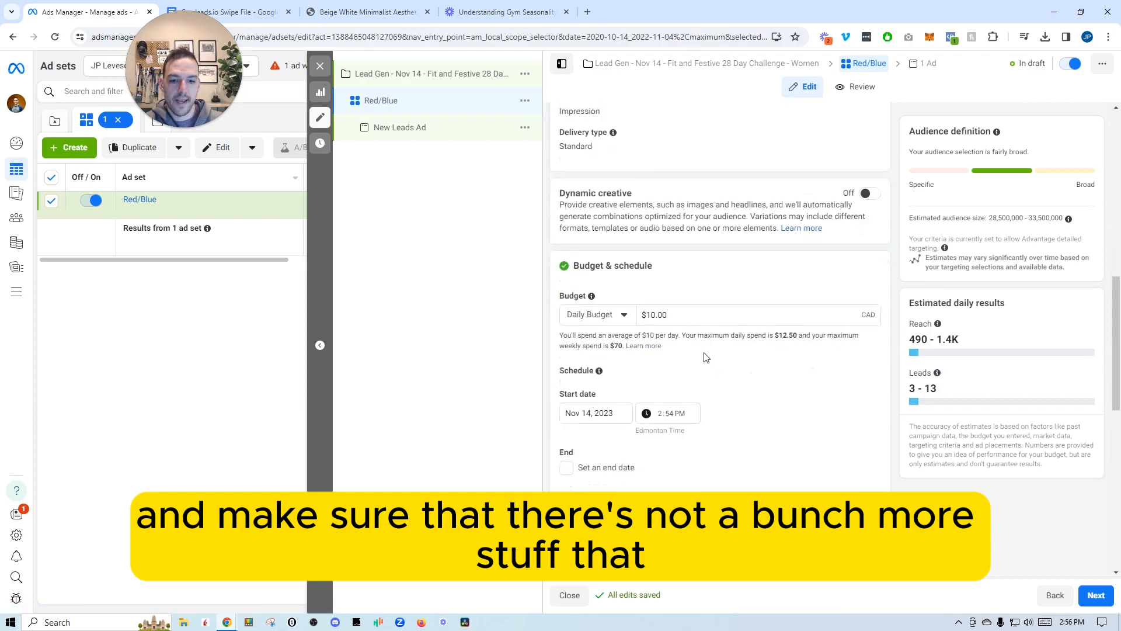
{"action": "scroll", "coordinate": [753, 345], "scroll_direction": "down", "scroll_amount": 6}
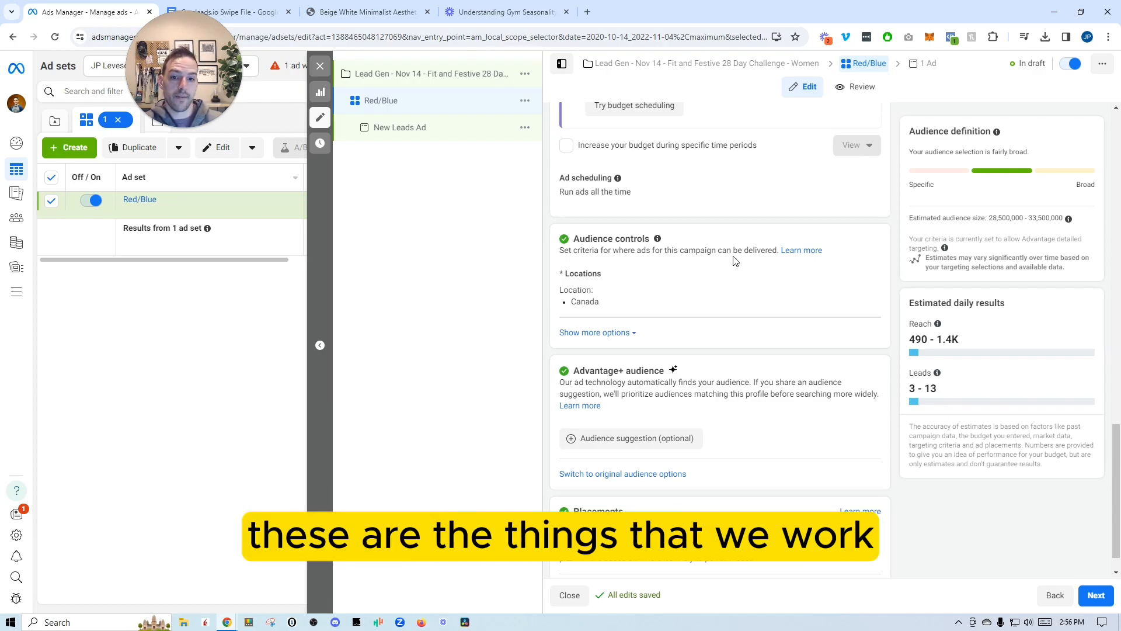
Expand the audience control options and replace Canada with the place CrossFit Sunalta as the ad set's included location
{"action": "left_click", "coordinate": [611, 335]}
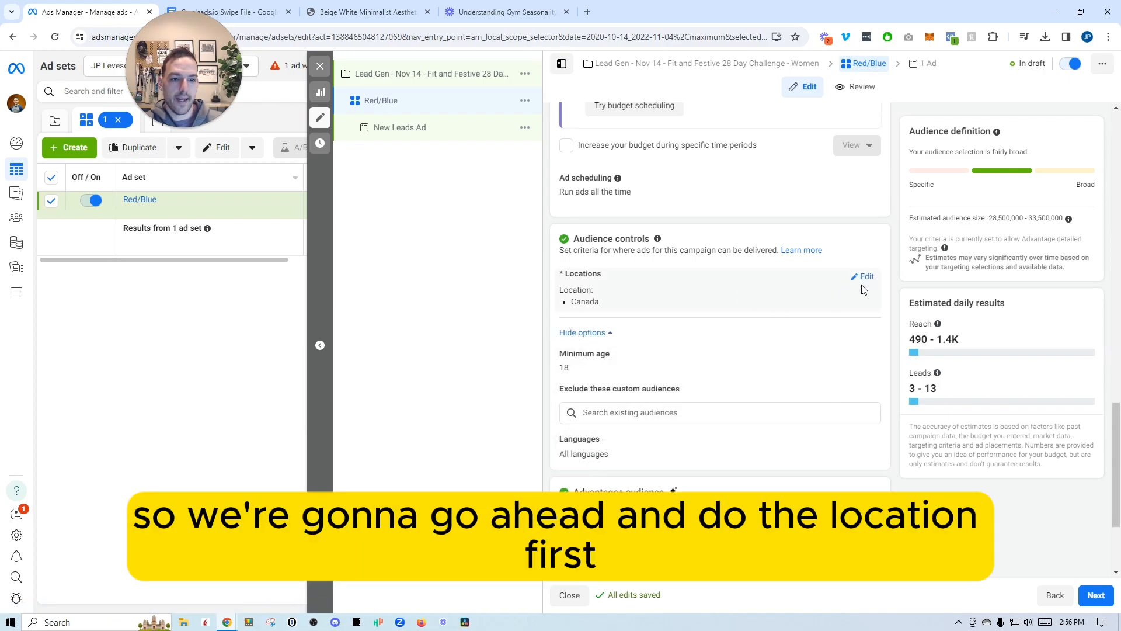
{"action": "left_click", "coordinate": [867, 279]}
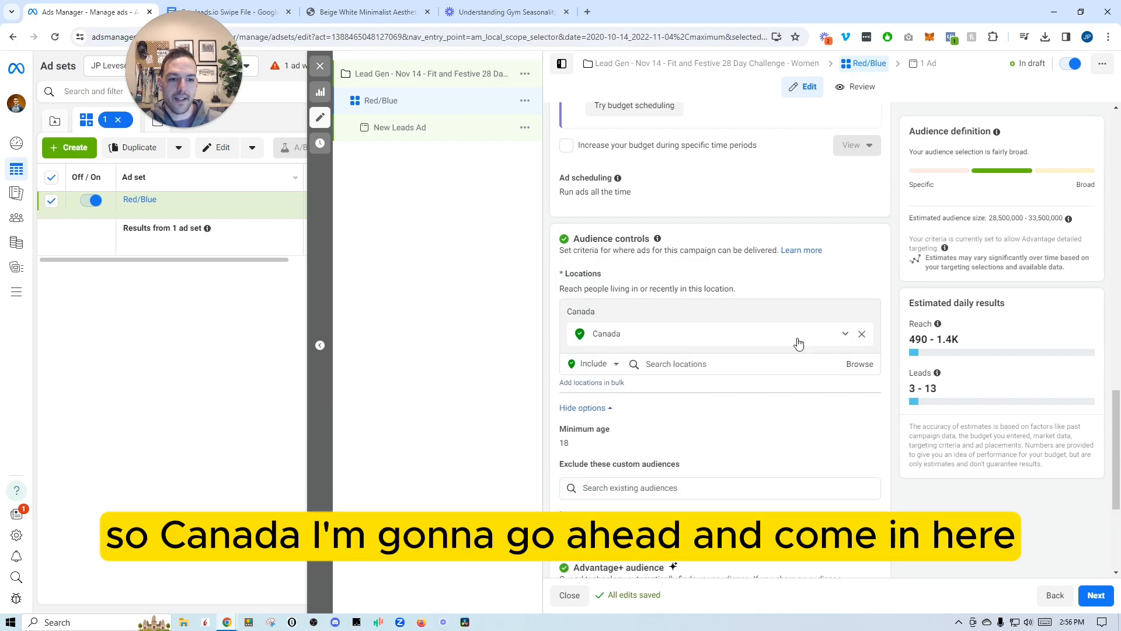
{"action": "left_click", "coordinate": [709, 362]}
{"action": "type", "text": "d"}
{"action": "type", "text": "rossfit sunalta"}
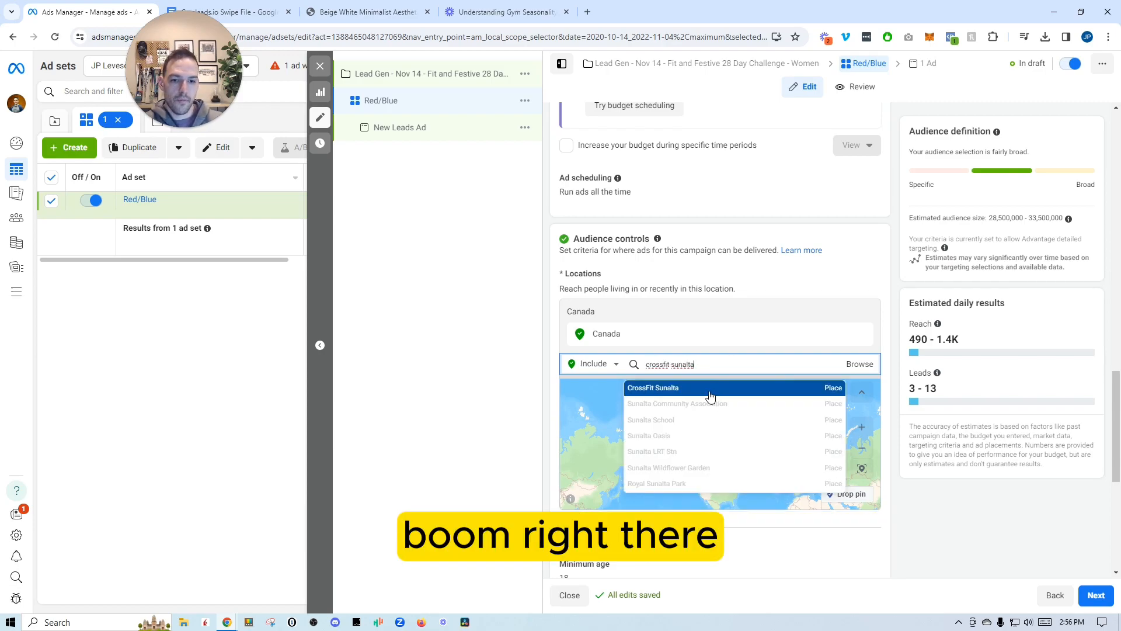
{"action": "left_click", "coordinate": [709, 399]}
Set the targeting radius around CrossFit Sunalta to 3 mi and check the covered area on the map
{"action": "left_click", "coordinate": [720, 334]}
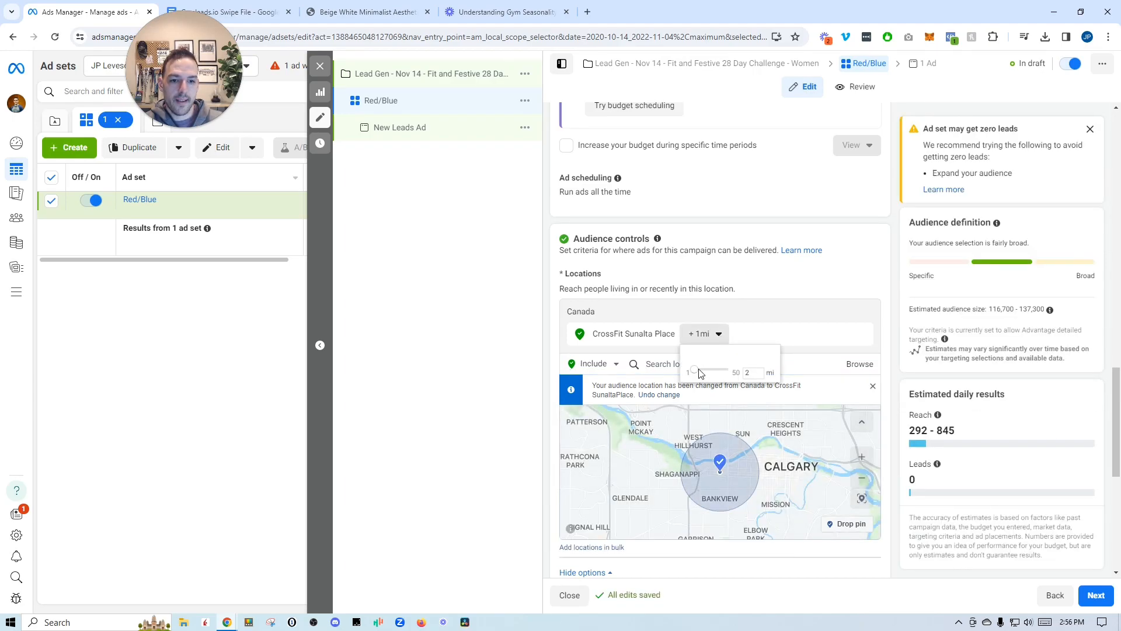
{"action": "left_click_drag", "start_coordinate": [695, 373], "coordinate": [699, 373]}
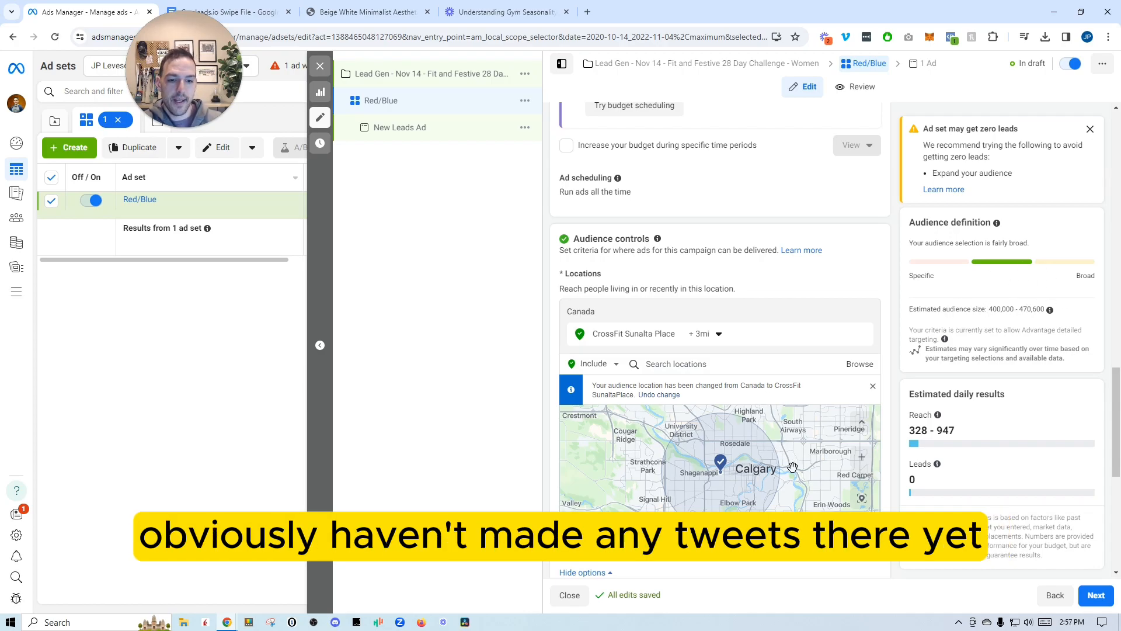
{"action": "scroll", "coordinate": [792, 467], "scroll_direction": "up", "scroll_amount": 2}
{"action": "left_click_drag", "start_coordinate": [674, 477], "coordinate": [707, 444]}
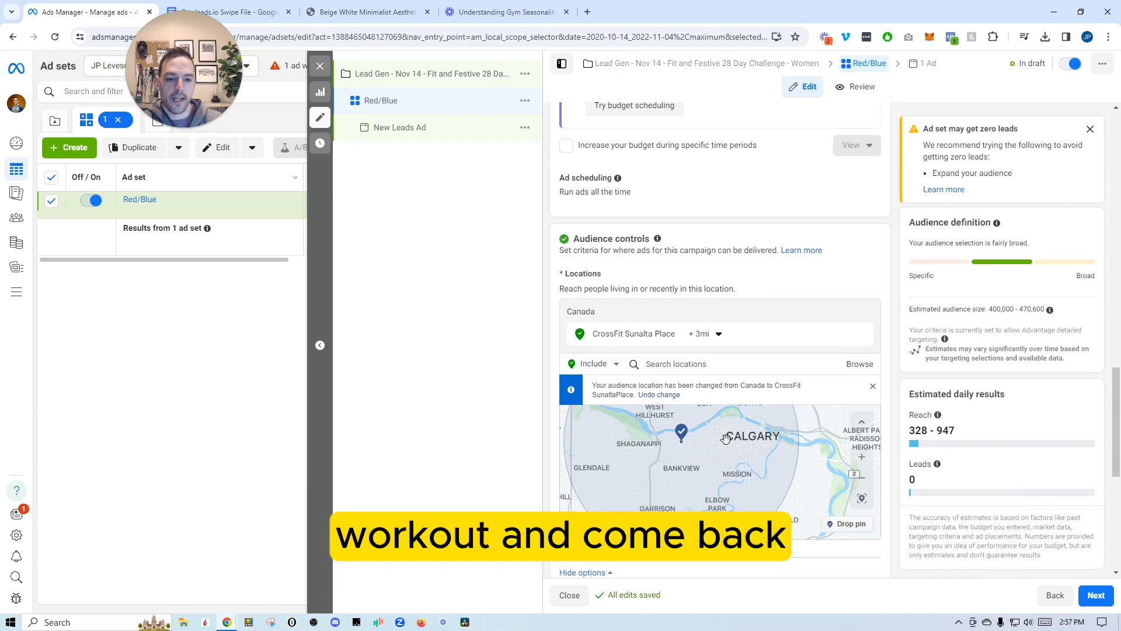
{"action": "scroll", "coordinate": [648, 453], "scroll_direction": "down", "scroll_amount": 2}
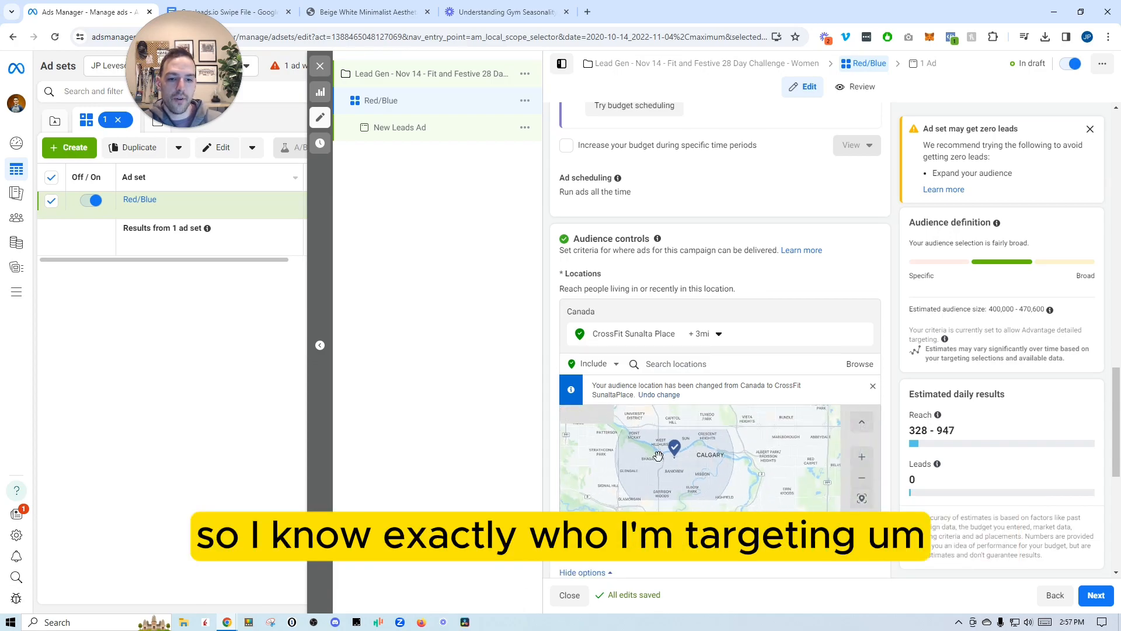
{"action": "left_click_drag", "start_coordinate": [641, 448], "coordinate": [662, 458]}
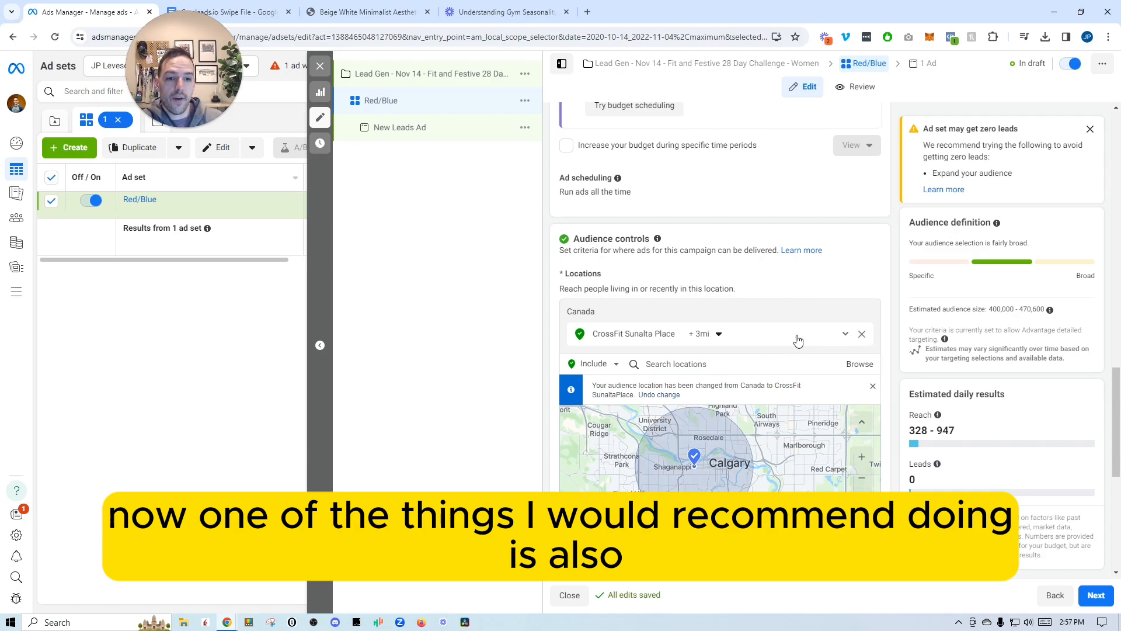
Start adding locations in bulk with the postal codes location type and enter the gym area's postal code
{"action": "left_click", "coordinate": [765, 362]}
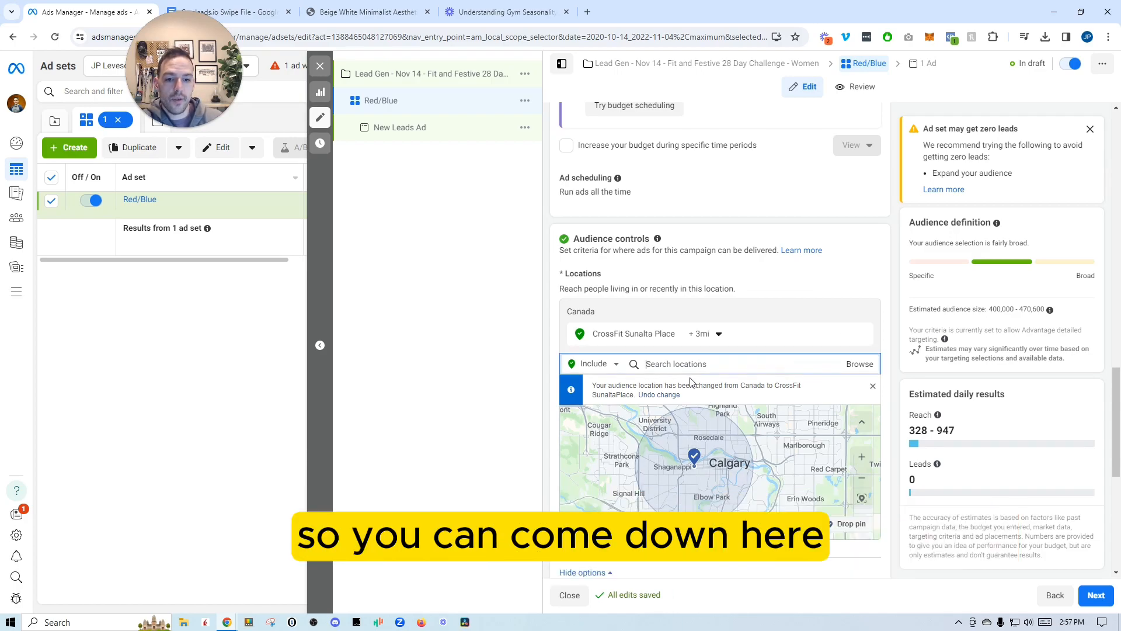
{"action": "scroll", "coordinate": [692, 383], "scroll_direction": "down", "scroll_amount": 2}
{"action": "left_click", "coordinate": [599, 432]}
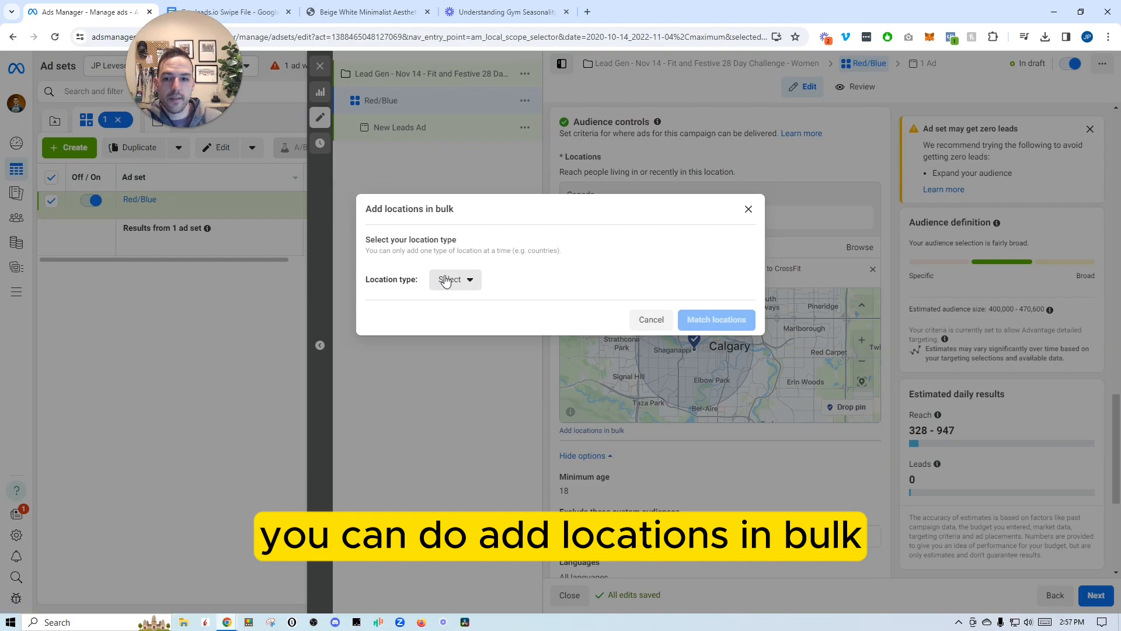
{"action": "left_click", "coordinate": [470, 279]}
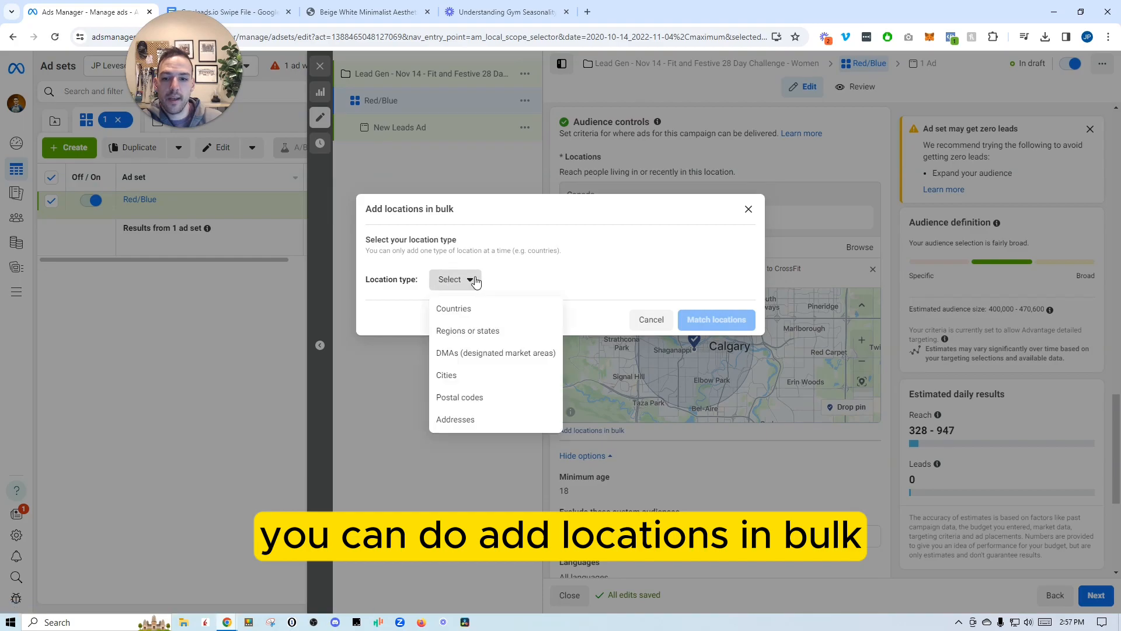
{"action": "left_click", "coordinate": [479, 397]}
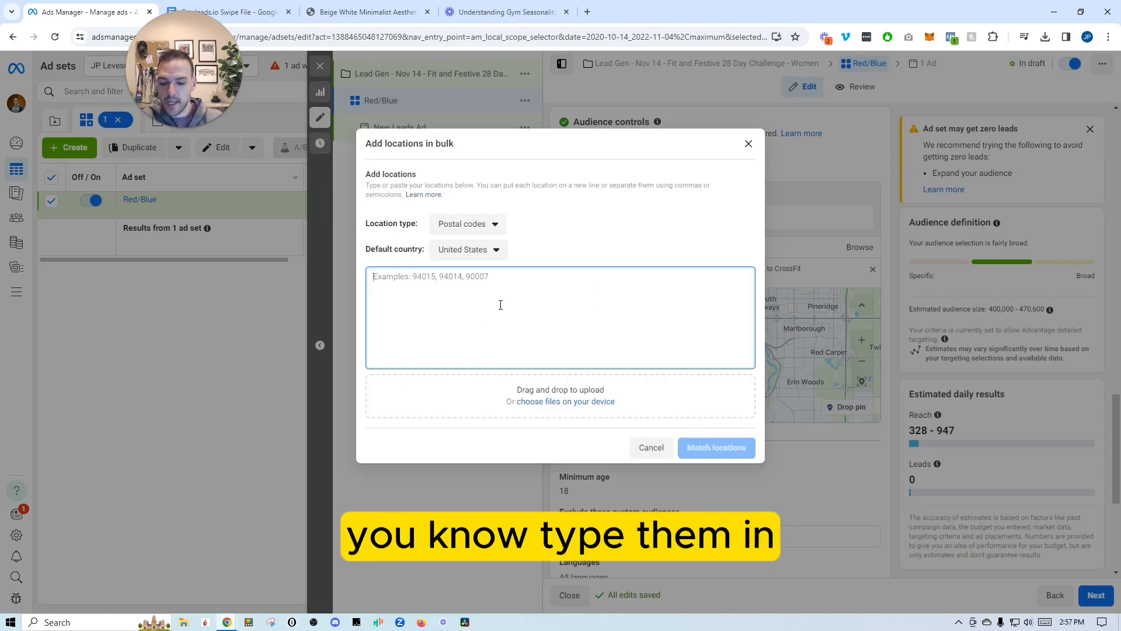
{"action": "type", "text": "t3c0k1"}
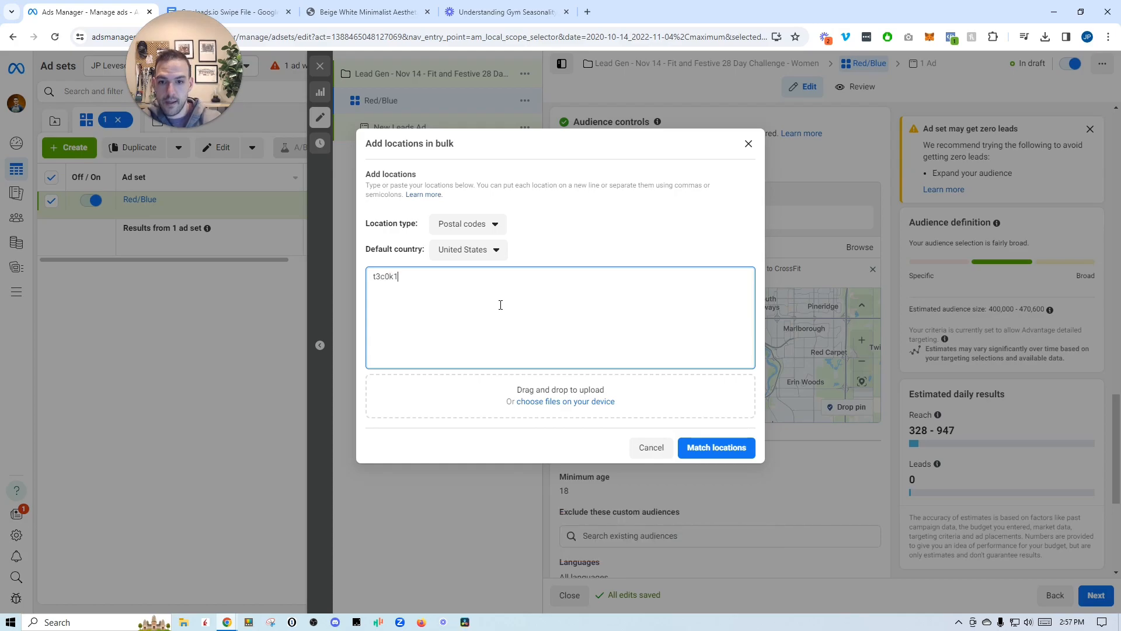
Change the default country for the bulk list, try to match the postal code, and close the bulk locations dialog
{"action": "left_click", "coordinate": [491, 250]}
{"action": "scroll", "coordinate": [493, 321], "scroll_direction": "down", "scroll_amount": 4}
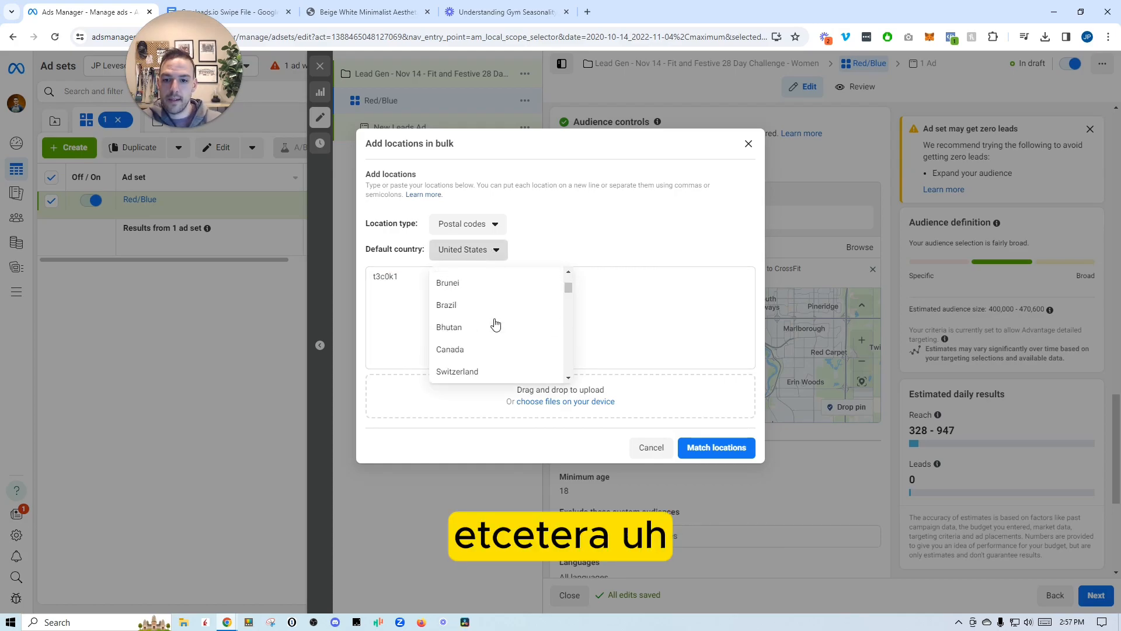
{"action": "left_click", "coordinate": [496, 301]}
{"action": "left_click", "coordinate": [490, 250]}
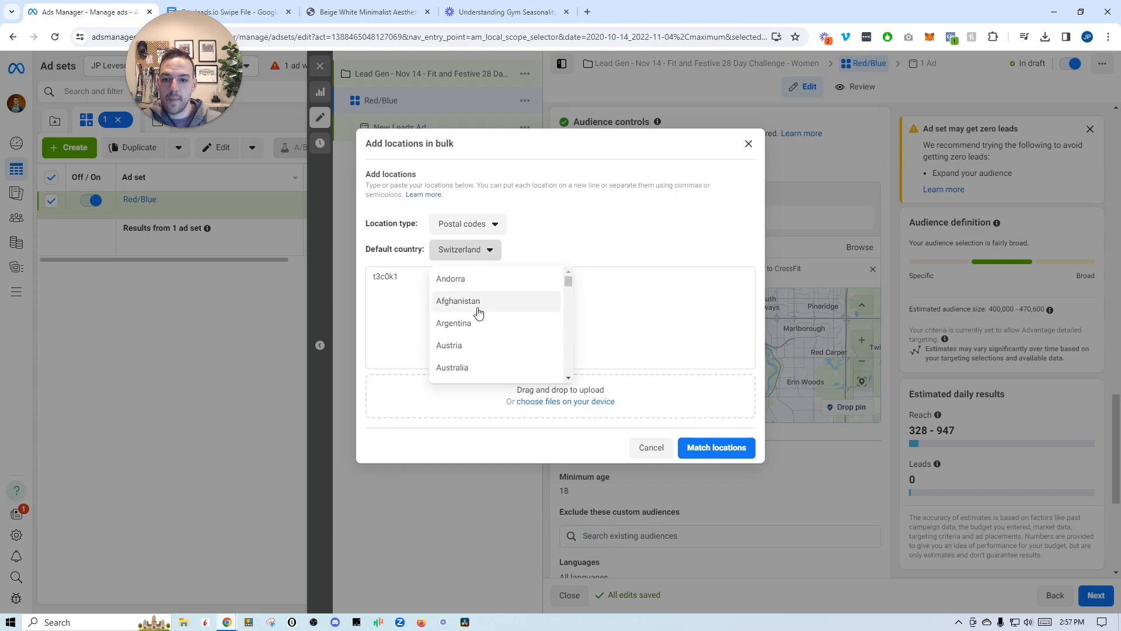
{"action": "scroll", "coordinate": [484, 313], "scroll_direction": "down", "scroll_amount": 3}
{"action": "left_click", "coordinate": [476, 292]}
{"action": "left_click", "coordinate": [717, 448]}
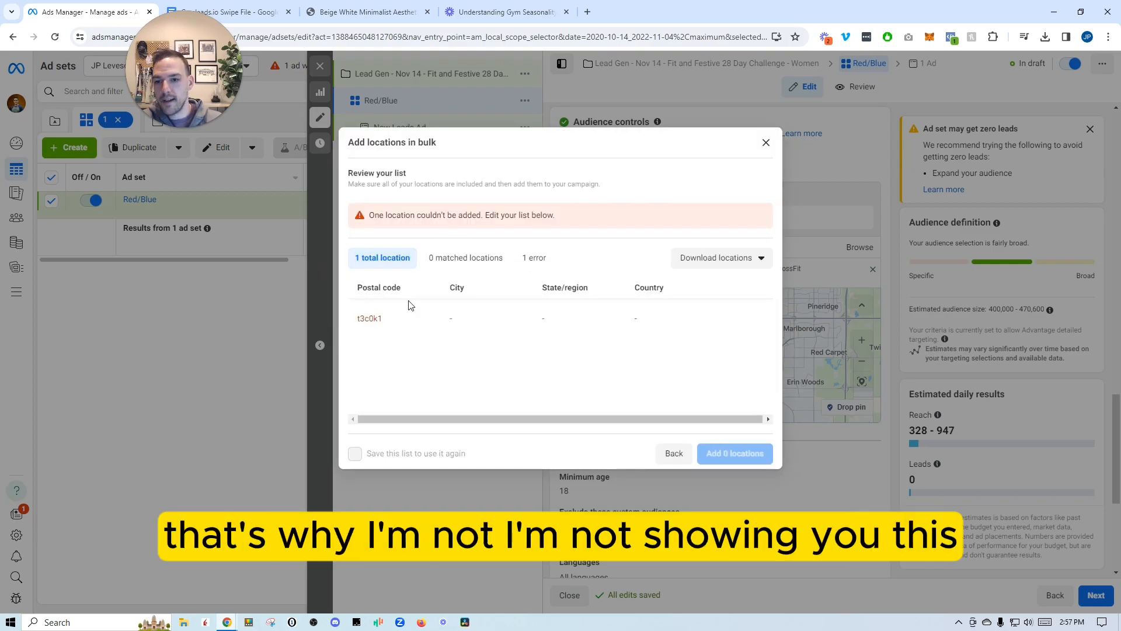
{"action": "left_click", "coordinate": [766, 142]}
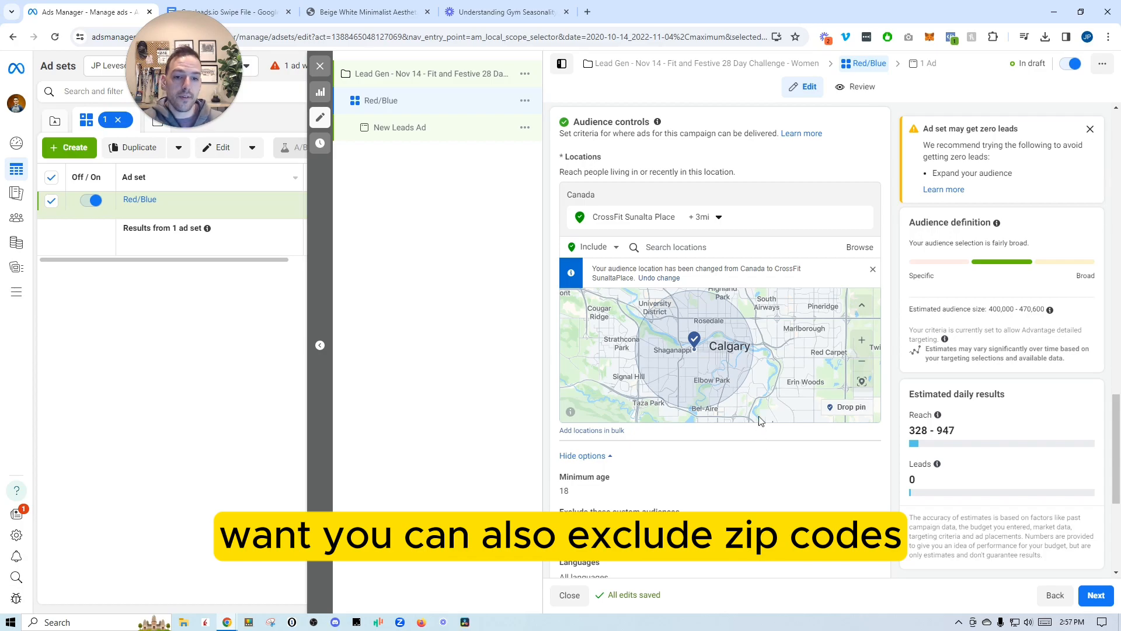
Drop an extra location pin near Erin Woods, southeast of the gym, and set its radius to 1 mi
{"action": "left_click", "coordinate": [845, 409]}
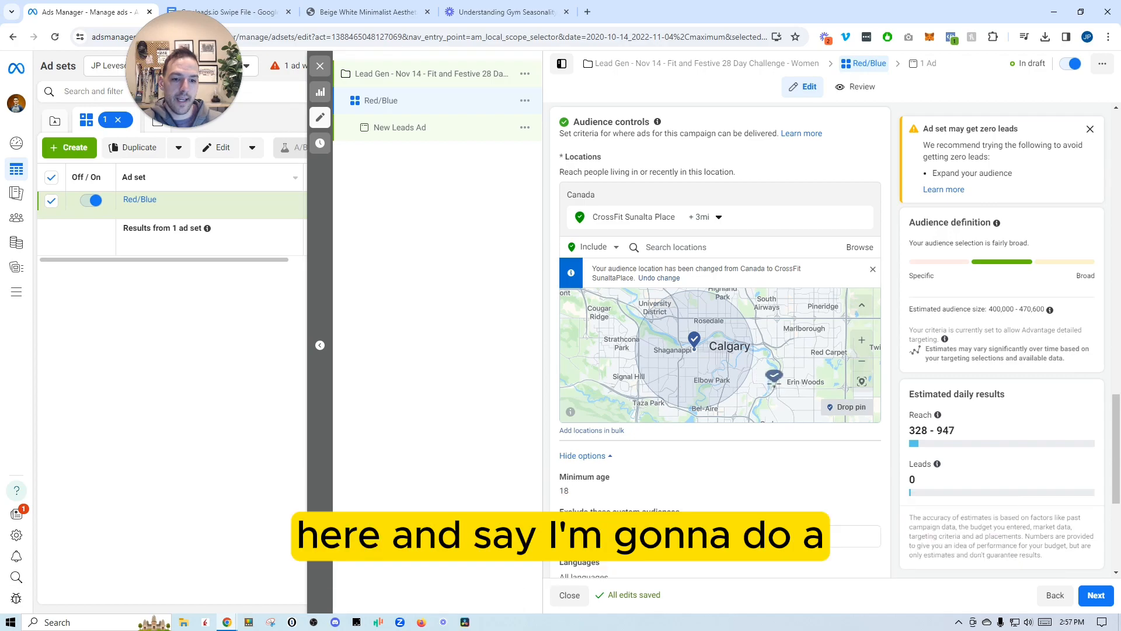
{"action": "left_click", "coordinate": [782, 385]}
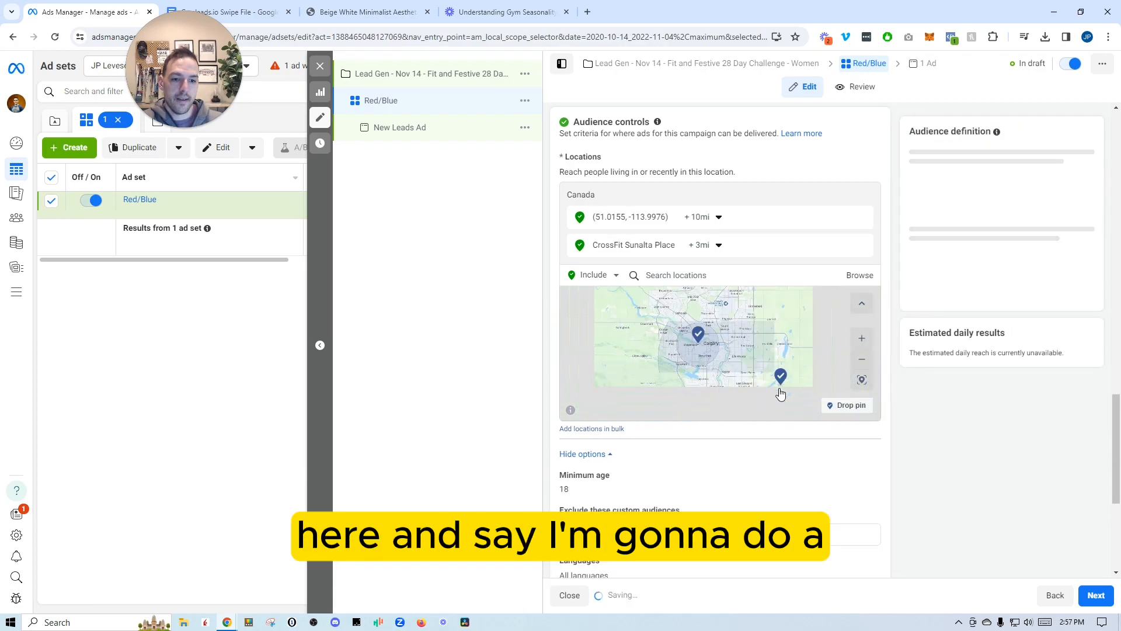
{"action": "left_click", "coordinate": [718, 218]}
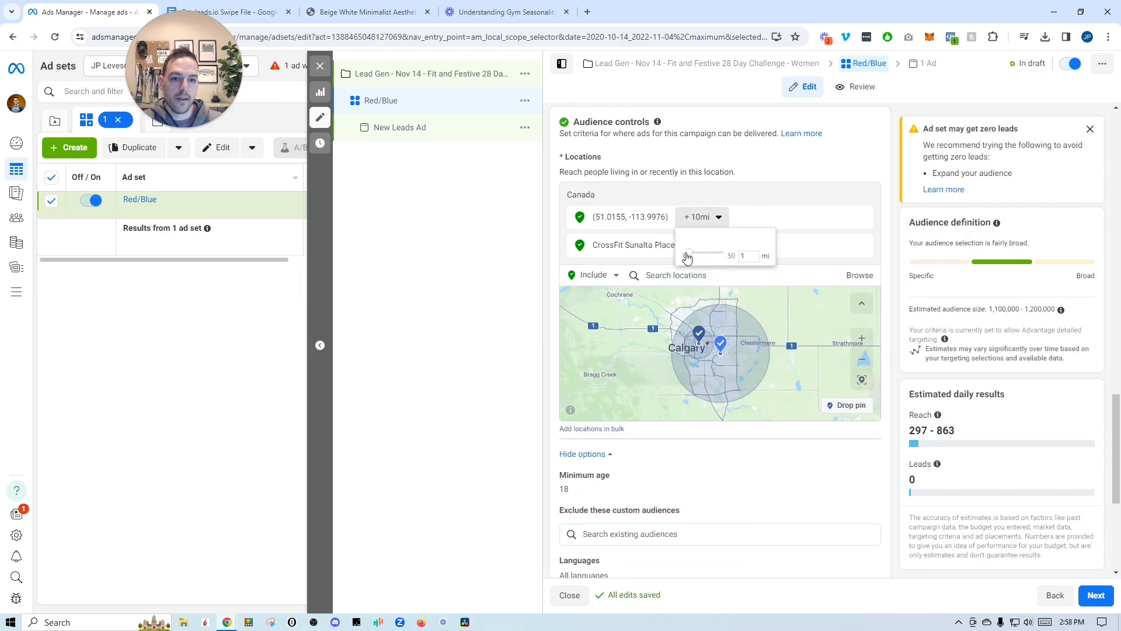
{"action": "left_click", "coordinate": [758, 197]}
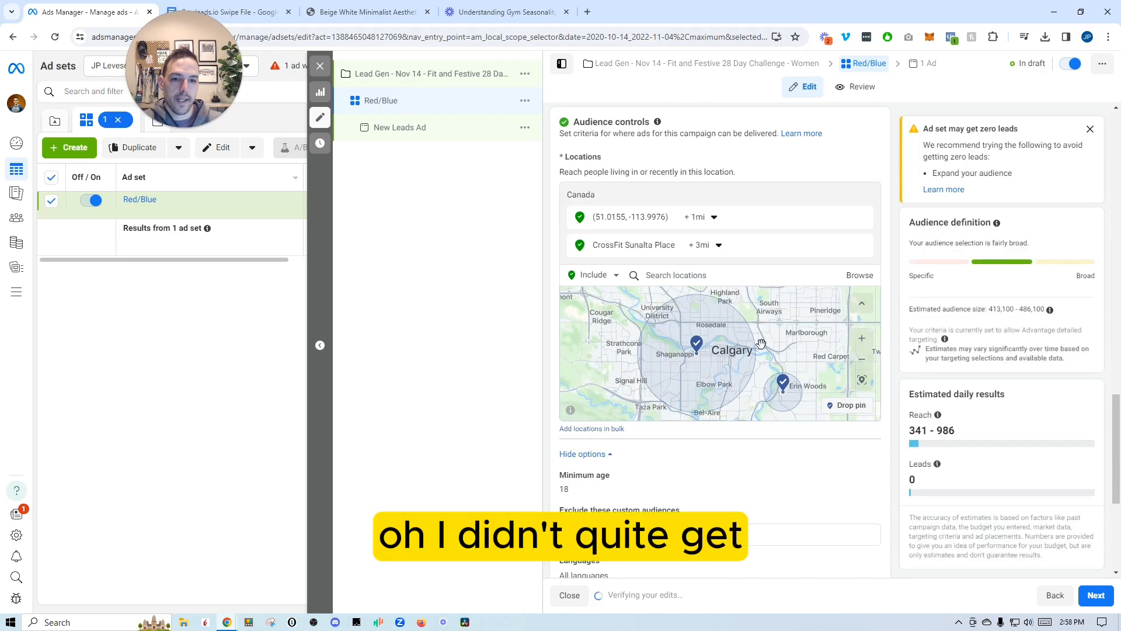
Set the radius of the dropped pin near Erin Woods to 2 mi
{"action": "left_click", "coordinate": [715, 218]}
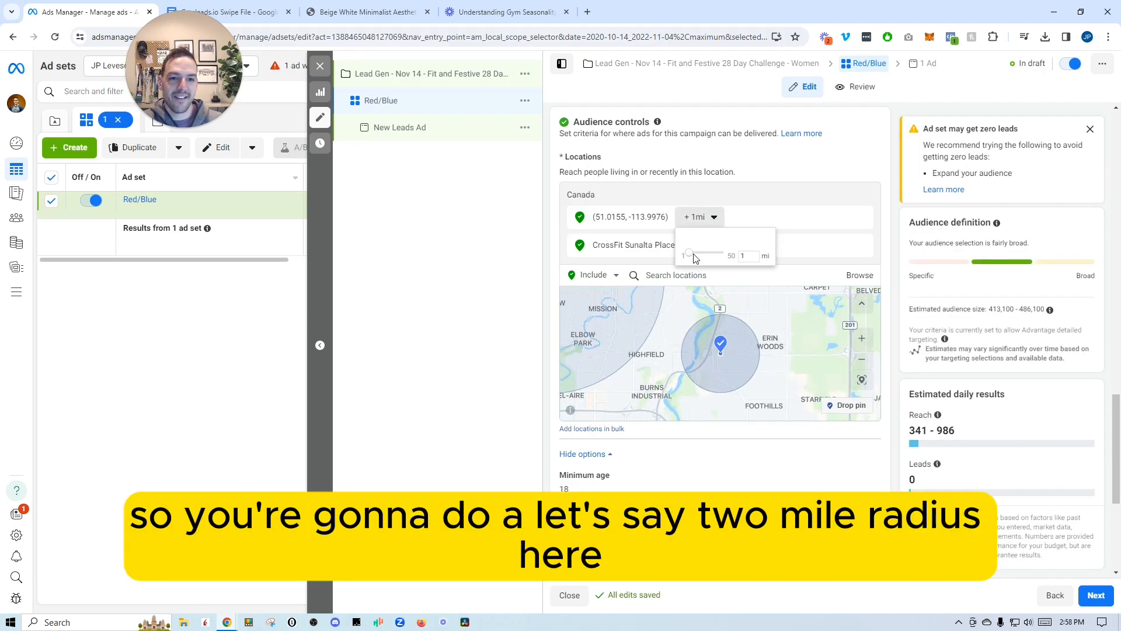
{"action": "left_click", "coordinate": [746, 257]}
{"action": "key", "text": "BackSpace"}
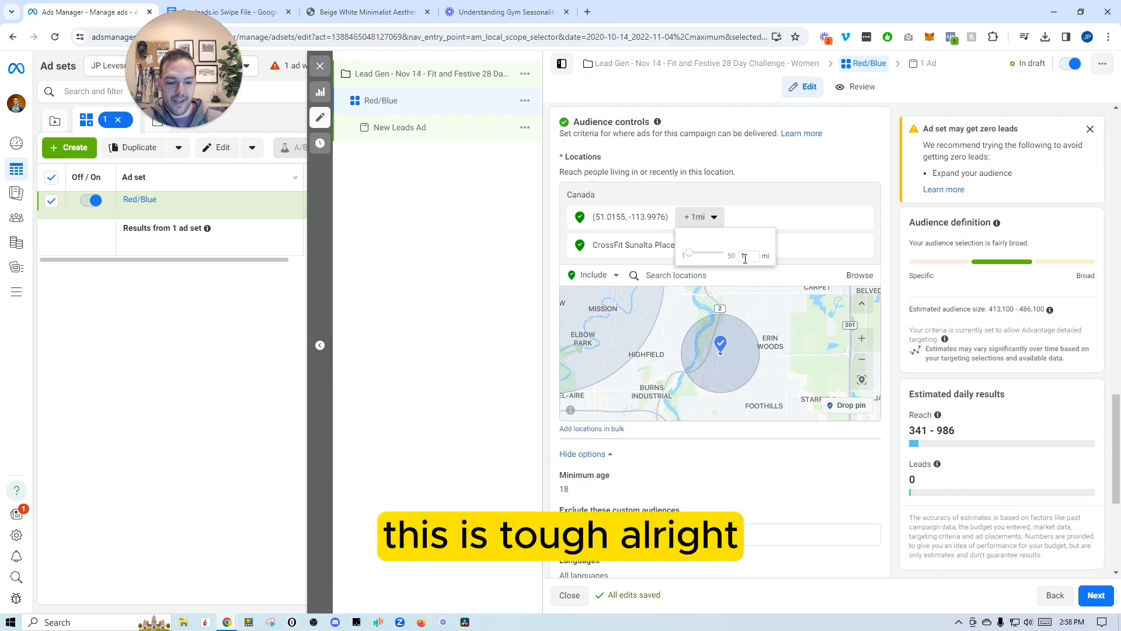
{"action": "type", "text": "2"}
{"action": "key", "text": "Return"}
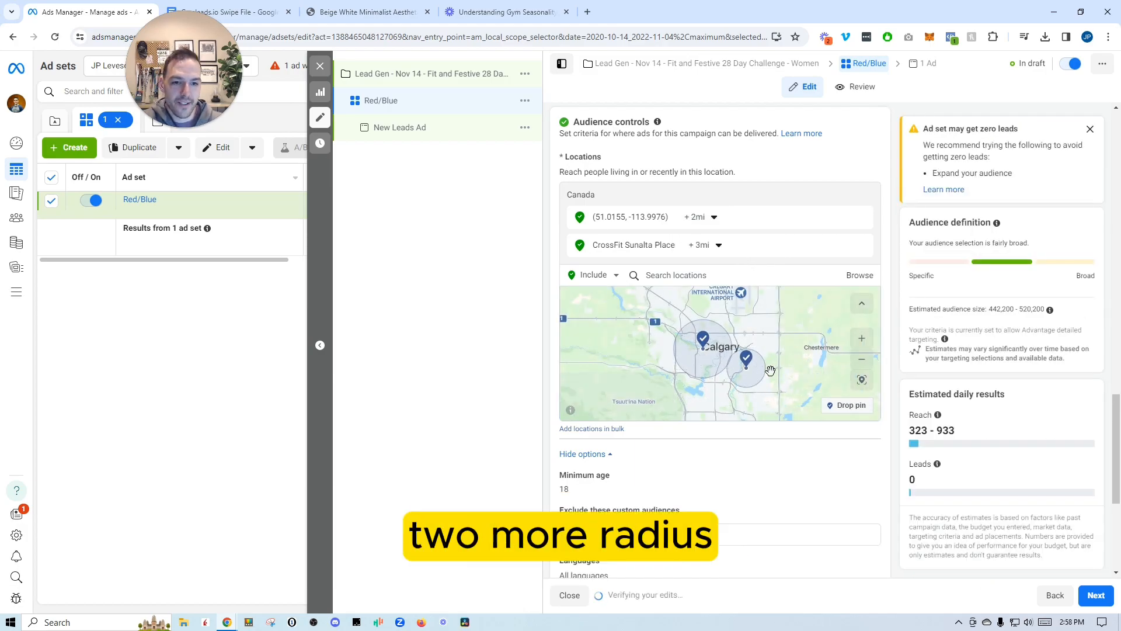
Drop a second pin slightly west of the Erin Woods pin, closer to the gym, and remove the earlier pin
{"action": "left_click_drag", "start_coordinate": [656, 339], "coordinate": [751, 369]}
{"action": "left_click", "coordinate": [846, 407]}
{"action": "left_click", "coordinate": [739, 357]}
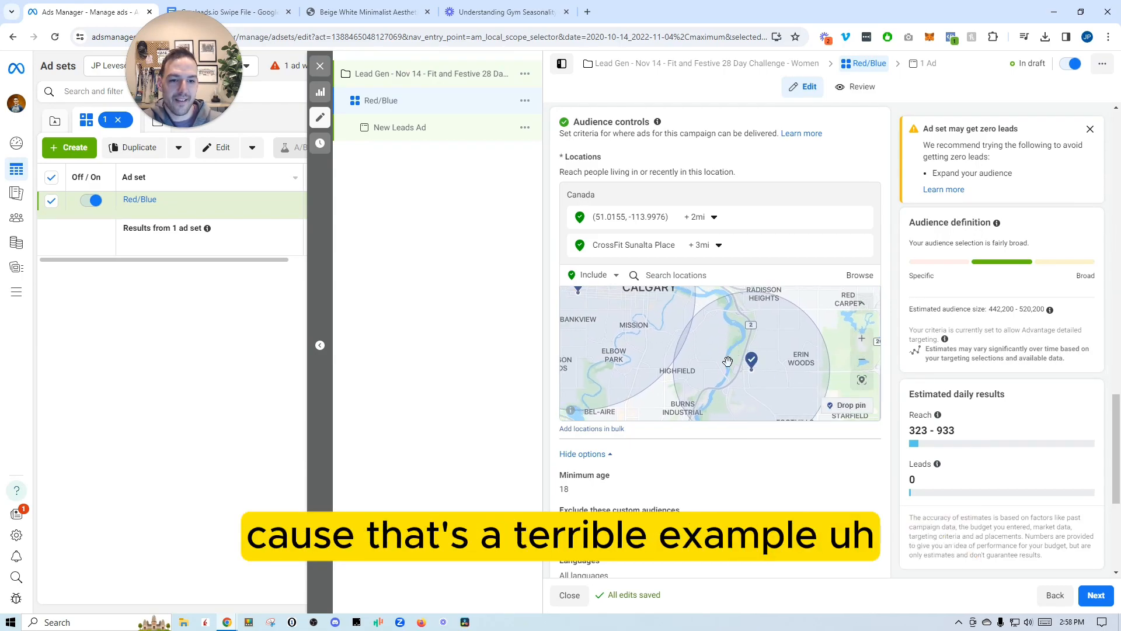
{"action": "scroll", "coordinate": [742, 388], "scroll_direction": "up", "scroll_amount": 3}
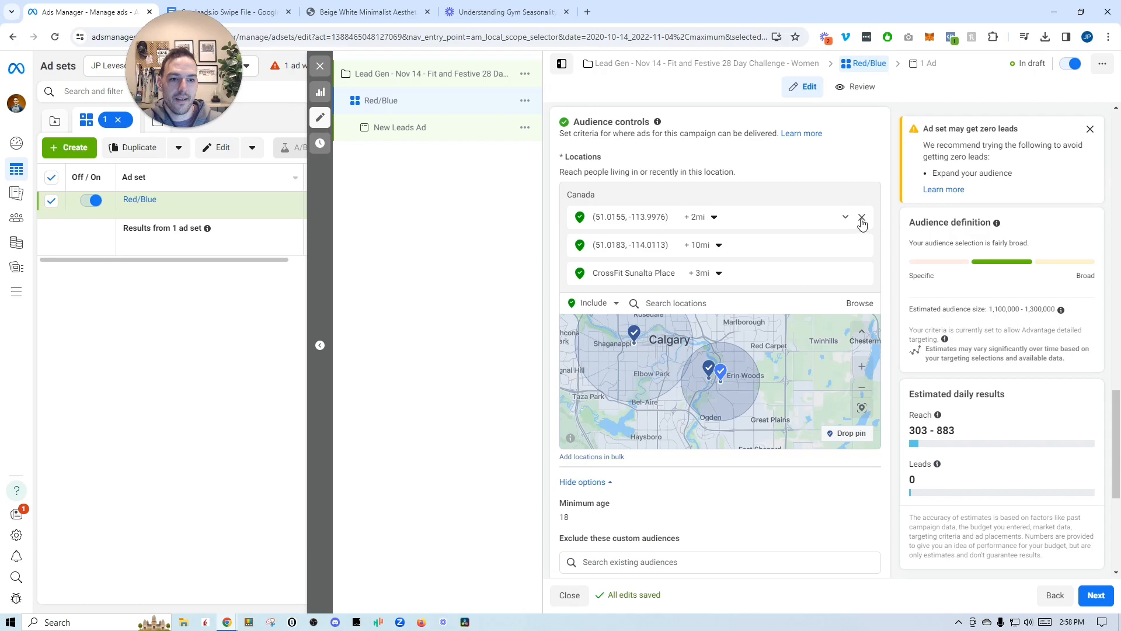
{"action": "left_click", "coordinate": [862, 218]}
Set the remaining dropped pin's radius to 2 mi
{"action": "left_click", "coordinate": [717, 216]}
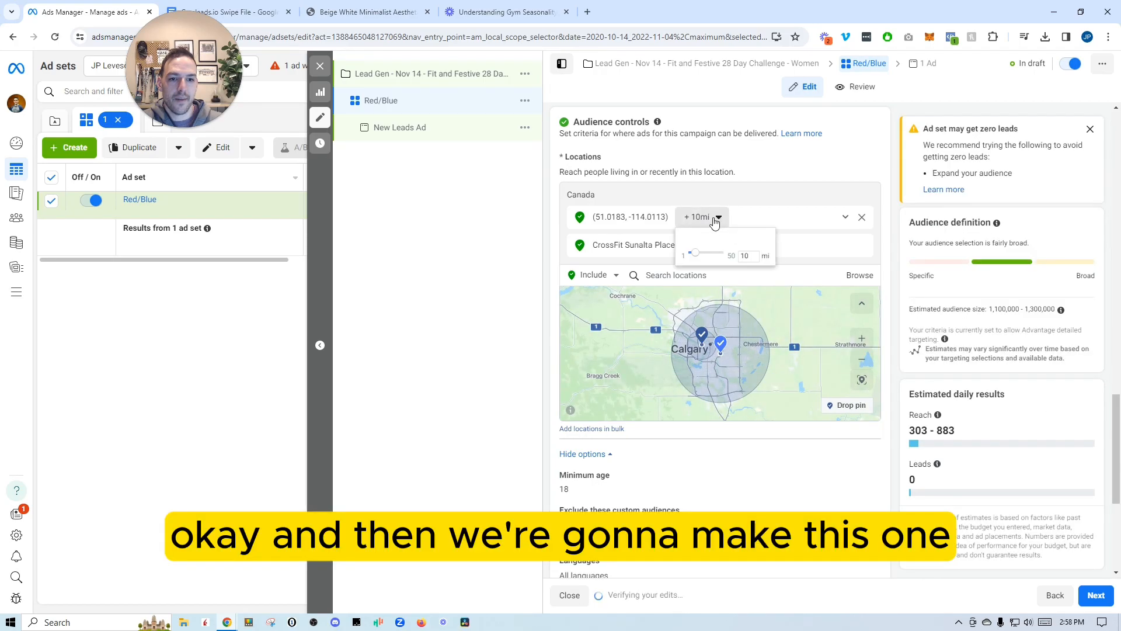
{"action": "double_click", "coordinate": [745, 255]}
{"action": "type", "text": "2"}
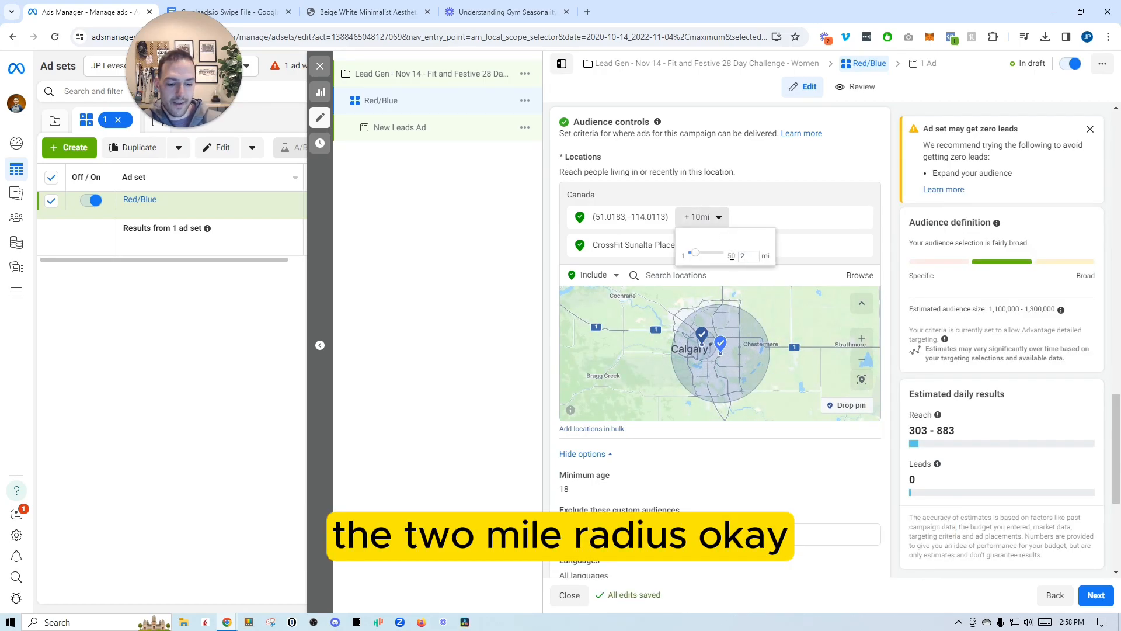
{"action": "left_click", "coordinate": [824, 374]}
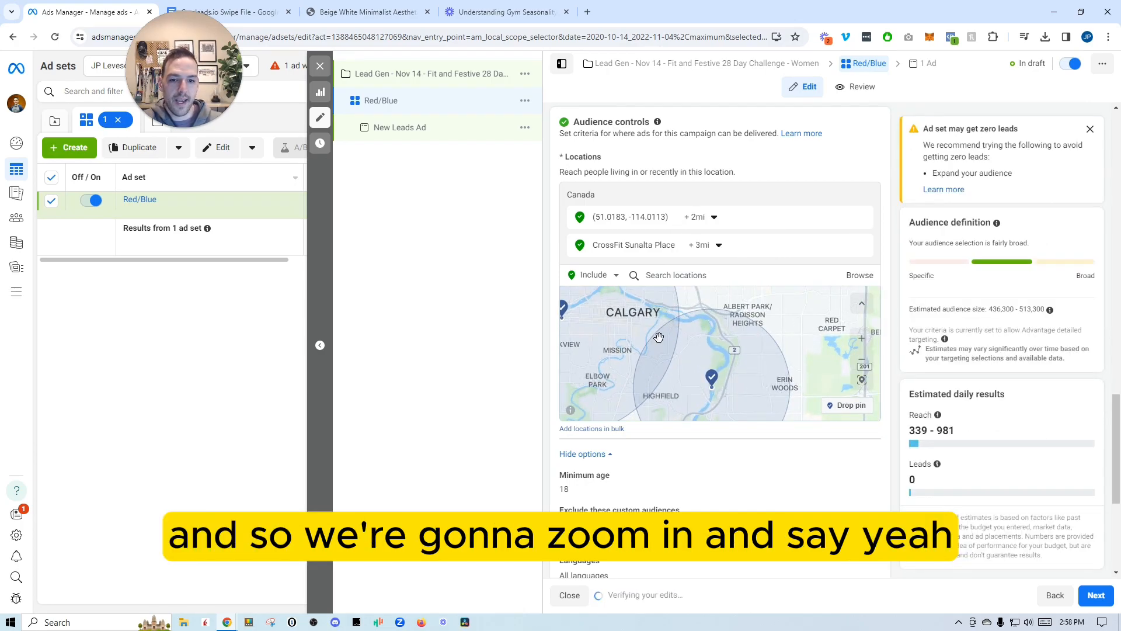
Exclude the dropped pin's area from the ad set's targeting and check its overlap with the gym's radius on the map
{"action": "scroll", "coordinate": [715, 347], "scroll_direction": "up", "scroll_amount": 3}
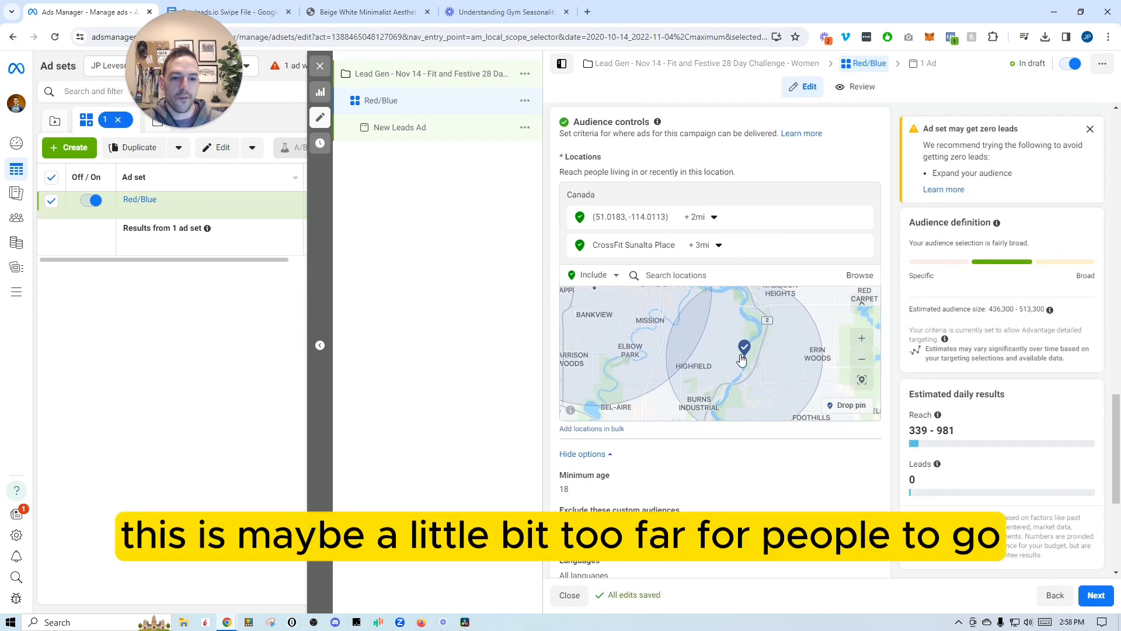
{"action": "right_click", "coordinate": [744, 349]}
{"action": "left_click", "coordinate": [744, 348]}
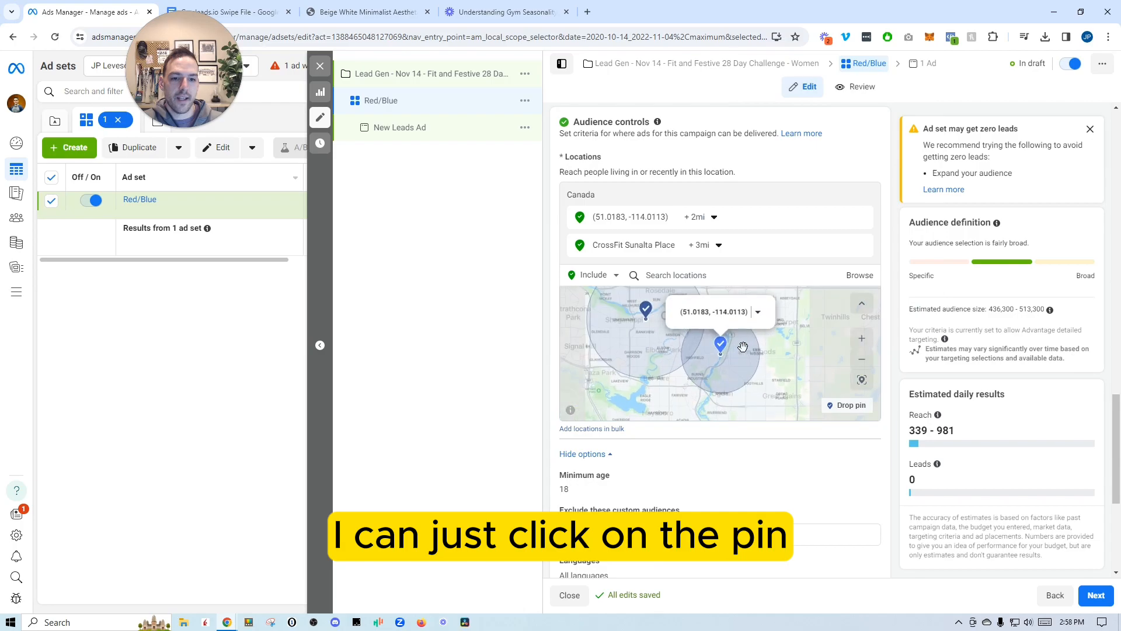
{"action": "left_click", "coordinate": [758, 313]}
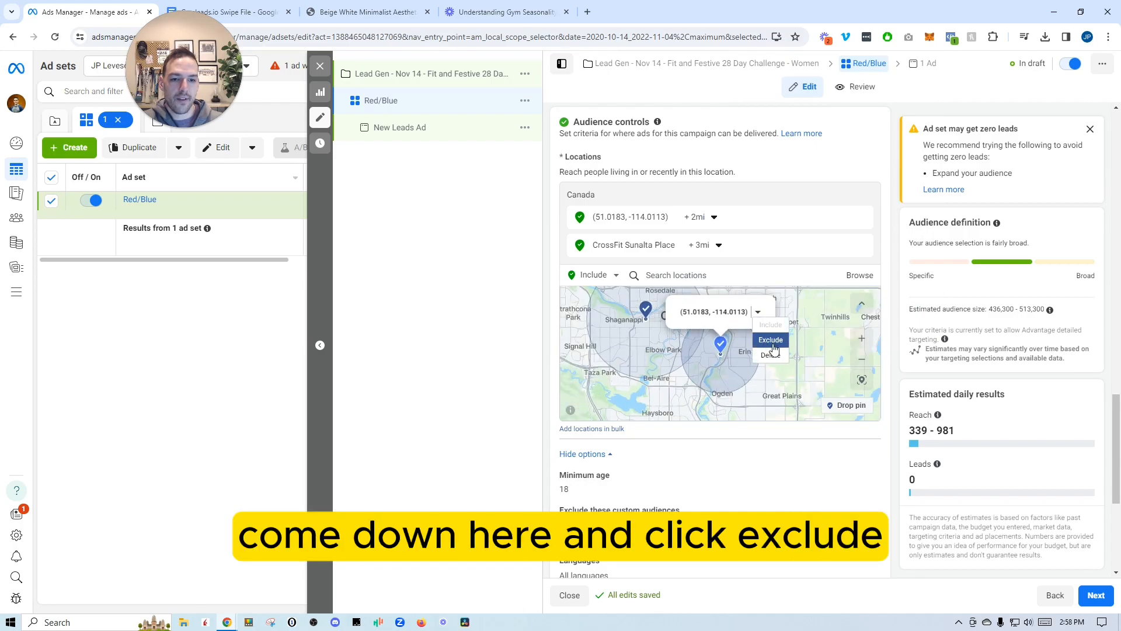
{"action": "left_click", "coordinate": [771, 339]}
{"action": "scroll", "coordinate": [685, 372], "scroll_direction": "up", "scroll_amount": 2}
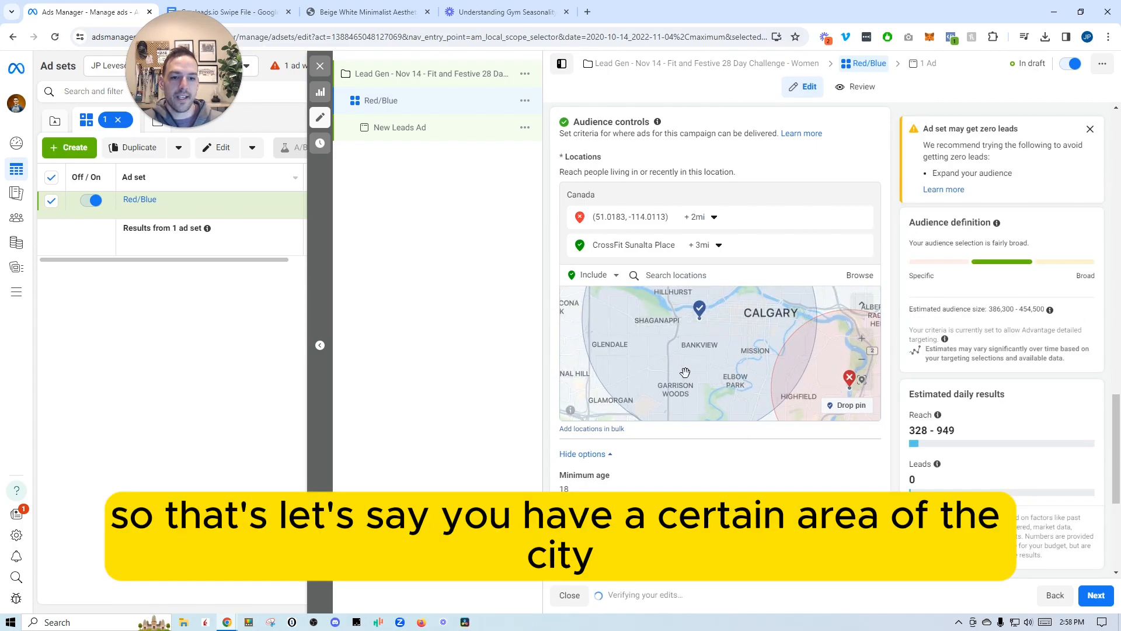
{"action": "left_click_drag", "start_coordinate": [728, 320], "coordinate": [698, 344]}
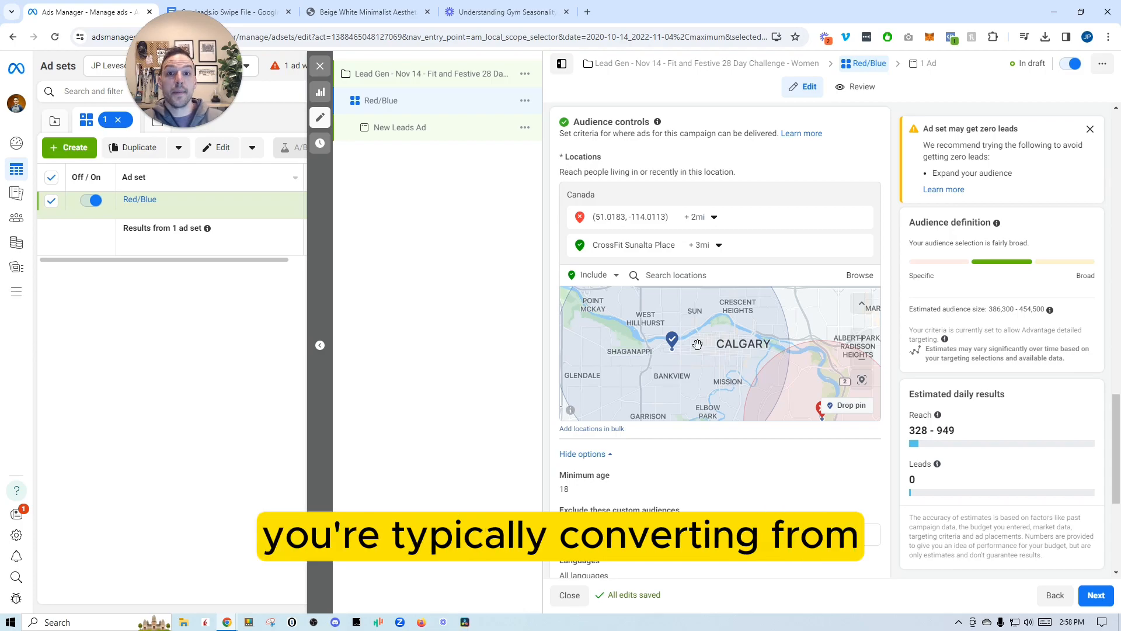
{"action": "left_click_drag", "start_coordinate": [767, 383], "coordinate": [717, 333]}
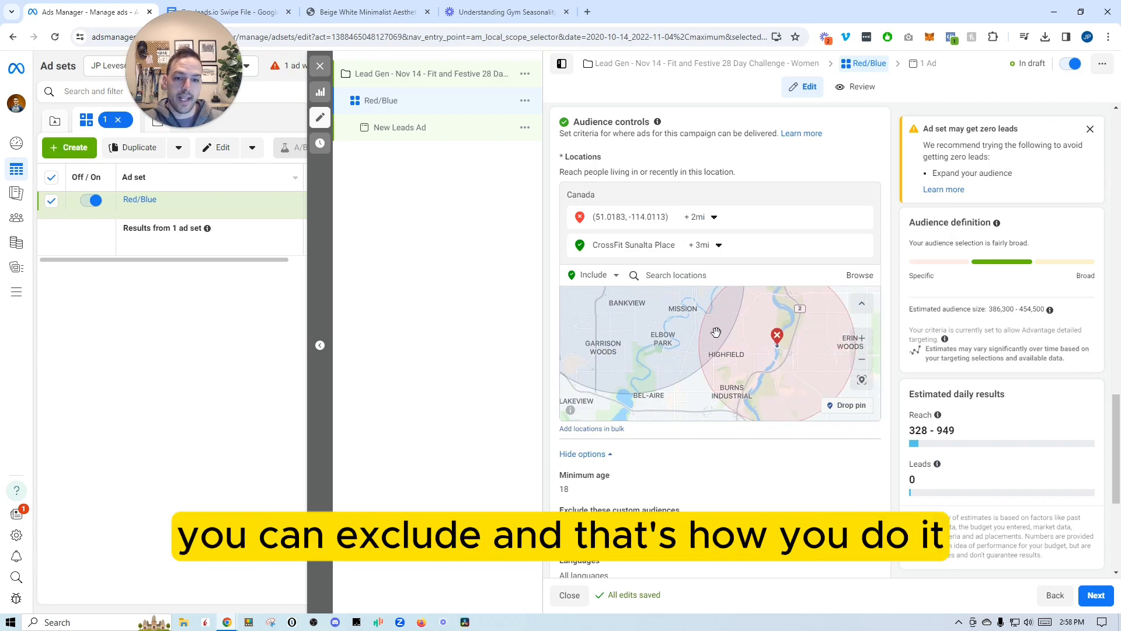
{"action": "left_click_drag", "start_coordinate": [678, 332], "coordinate": [726, 372]}
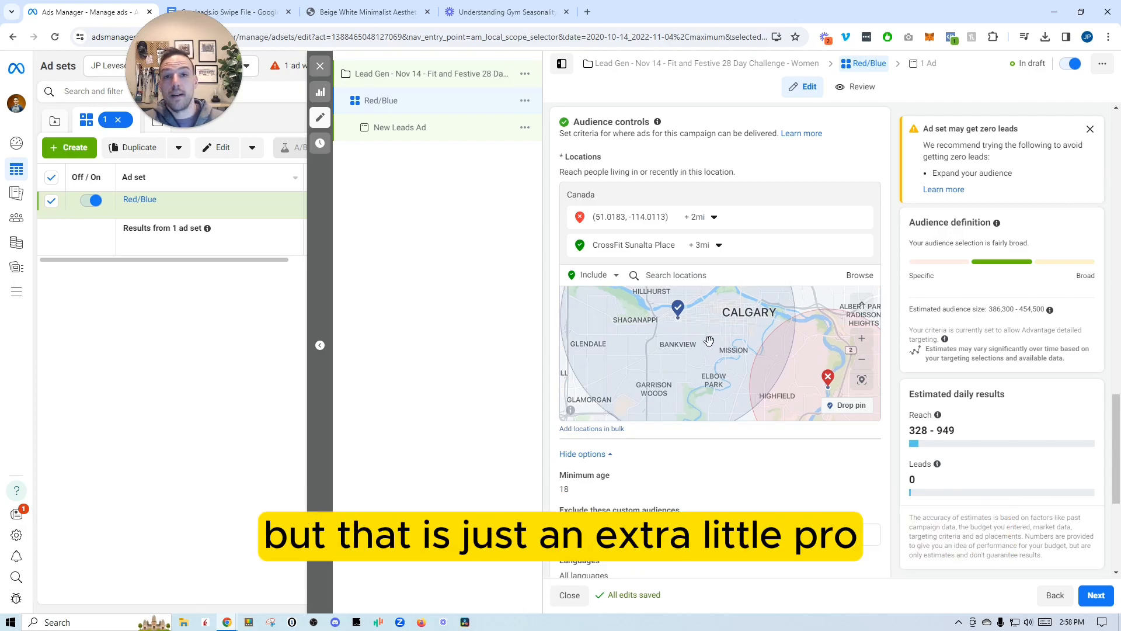
{"action": "scroll", "coordinate": [704, 334], "scroll_direction": "down", "scroll_amount": 1}
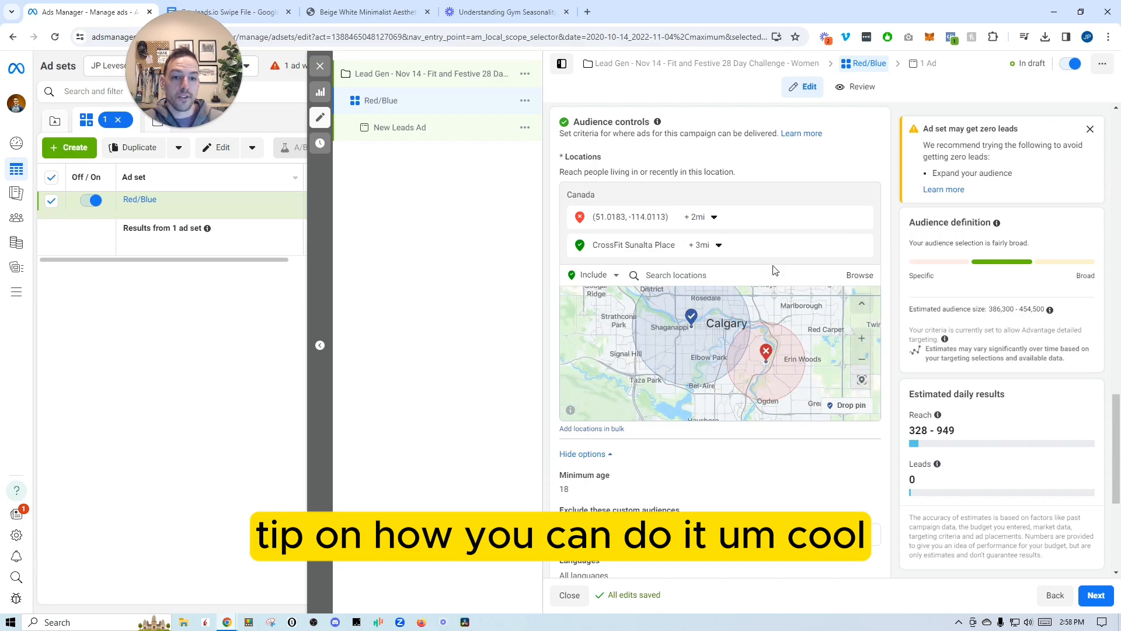
{"action": "scroll", "coordinate": [730, 349], "scroll_direction": "down", "scroll_amount": 1}
{"action": "scroll", "coordinate": [727, 355], "scroll_direction": "up", "scroll_amount": 1}
{"action": "left_click_drag", "start_coordinate": [761, 441], "coordinate": [762, 436]}
Set the minimum age in the ad set's audience controls to 25
{"action": "scroll", "coordinate": [762, 437], "scroll_direction": "down", "scroll_amount": 1}
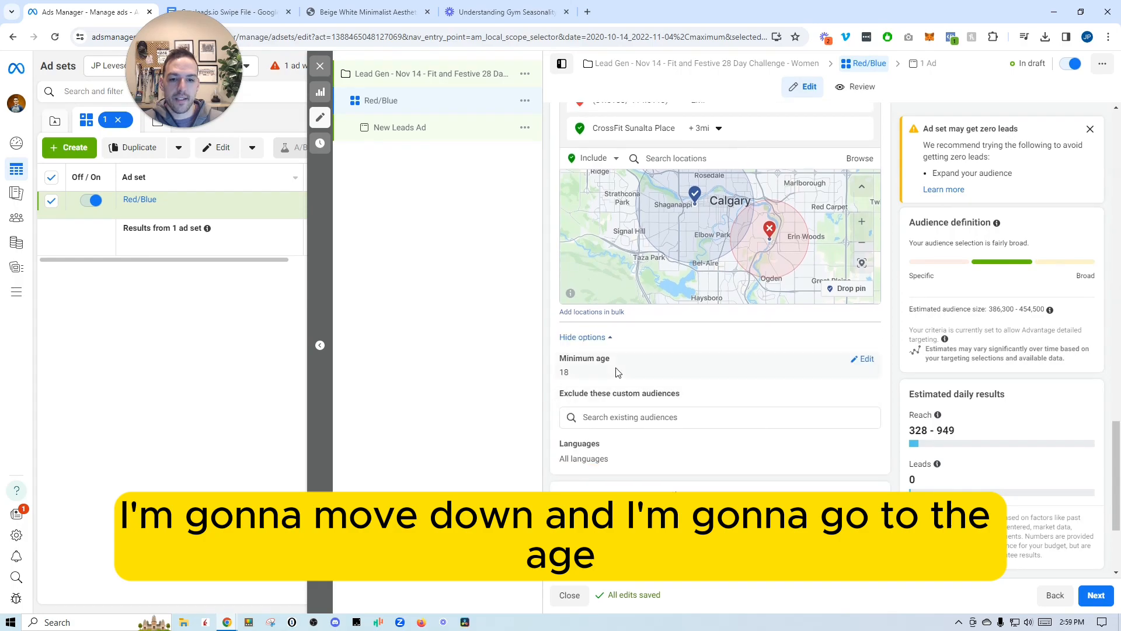
{"action": "left_click", "coordinate": [869, 364]}
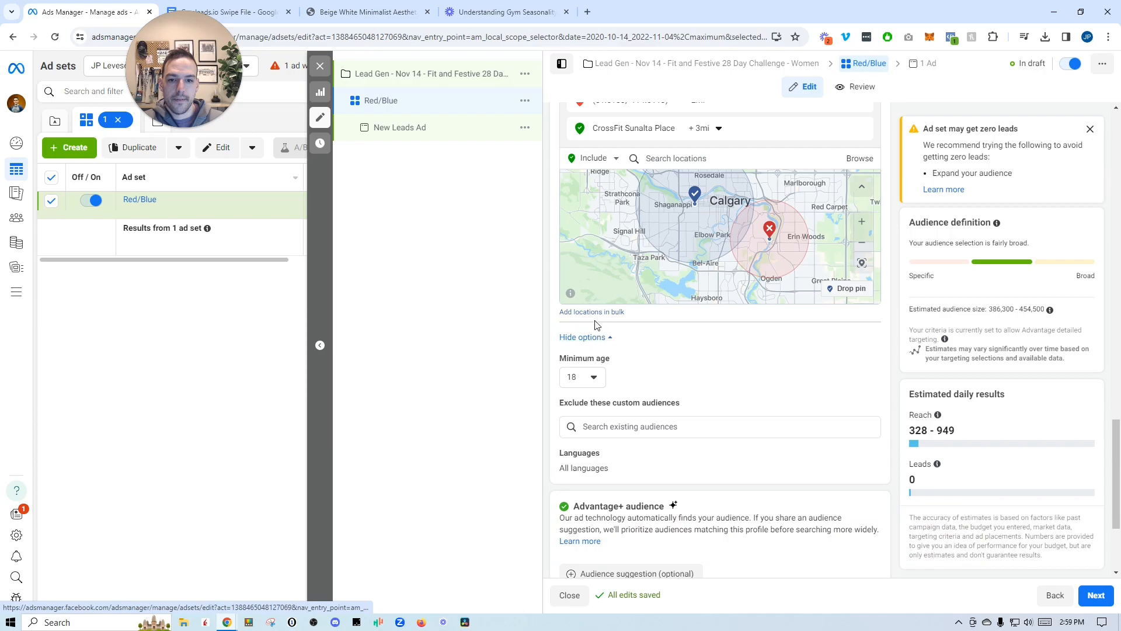
{"action": "left_click", "coordinate": [591, 345]}
{"action": "left_click", "coordinate": [586, 340]}
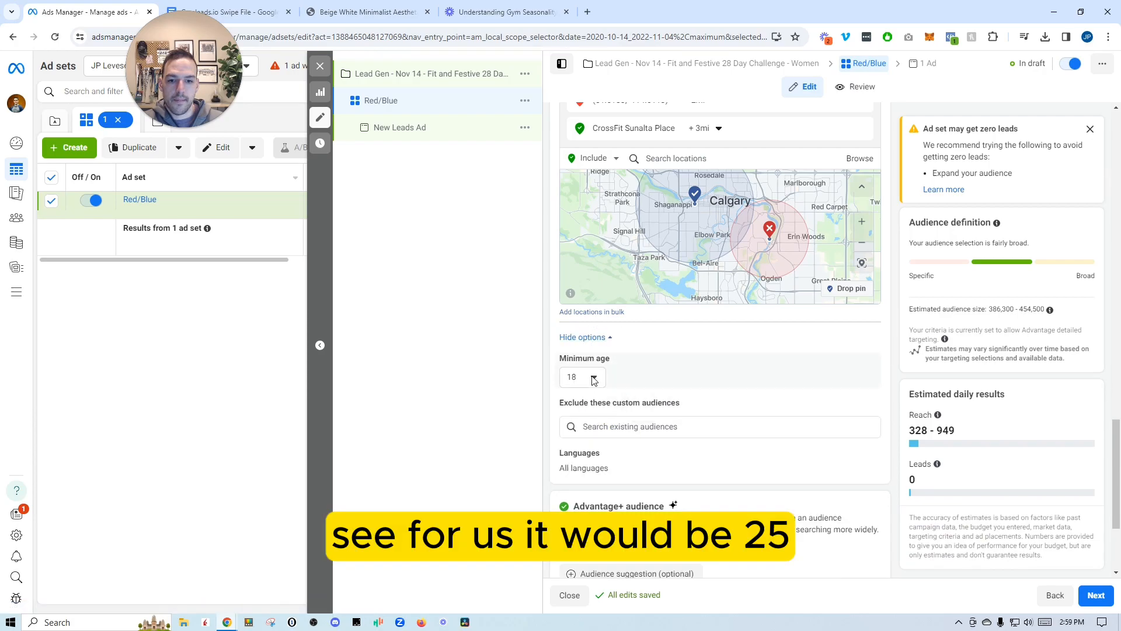
{"action": "left_click", "coordinate": [594, 378]}
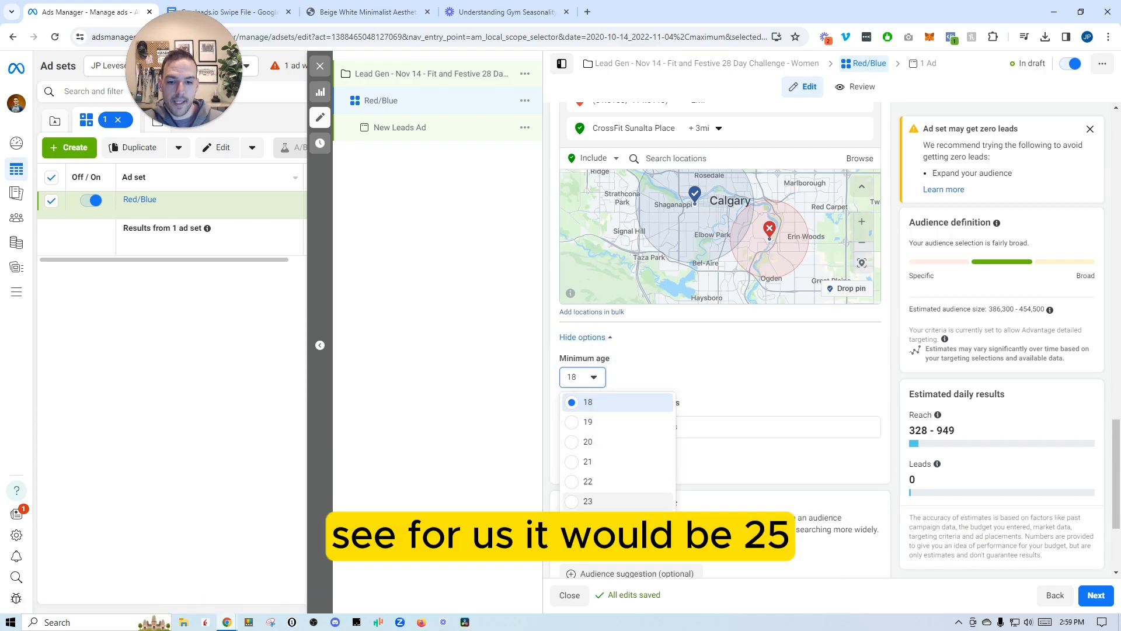
{"action": "left_click", "coordinate": [589, 541]}
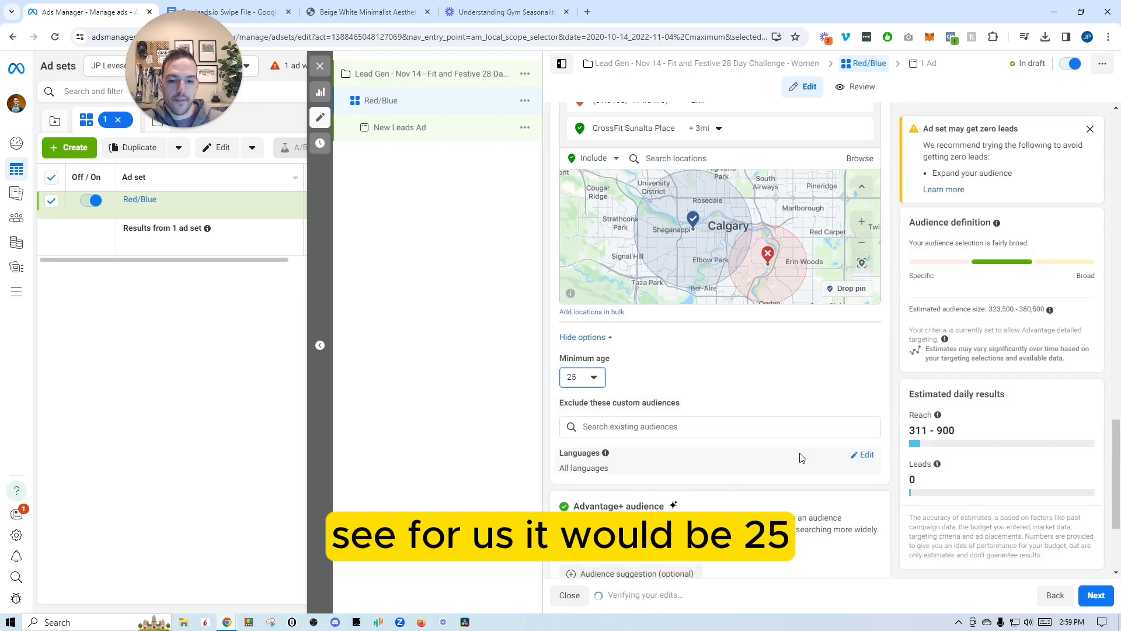
Switch the ad set from Advantage+ audience to the original audience options
{"action": "scroll", "coordinate": [800, 457], "scroll_direction": "down", "scroll_amount": 3}
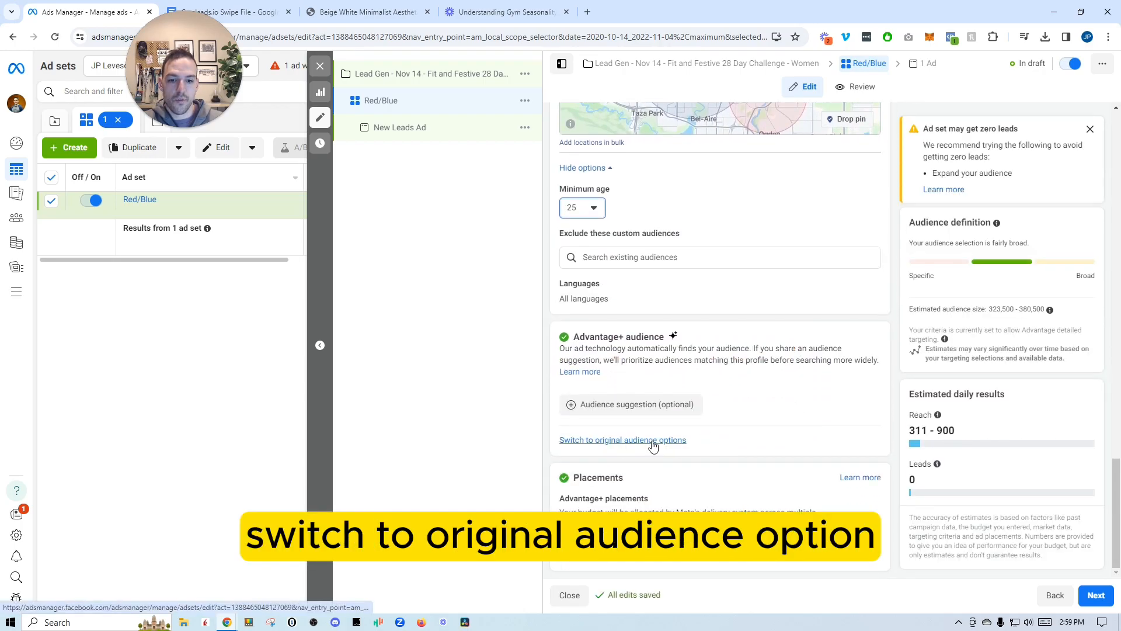
{"action": "left_click", "coordinate": [629, 440]}
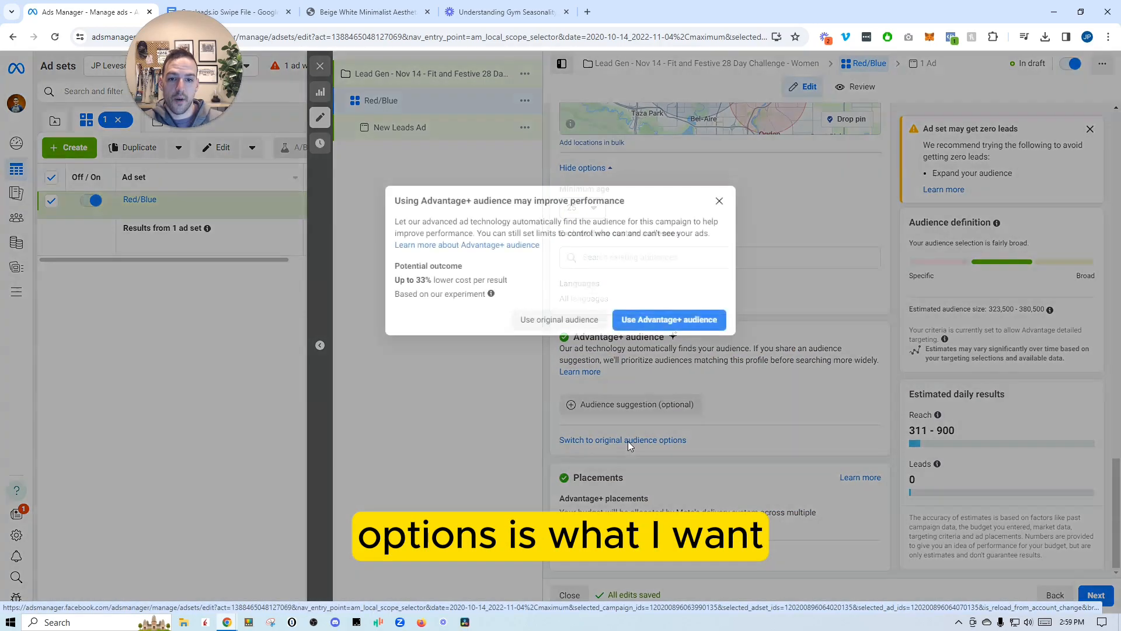
{"action": "left_click", "coordinate": [549, 320]}
Set the audience's age range to 28 to 55
{"action": "scroll", "coordinate": [701, 387], "scroll_direction": "up", "scroll_amount": 10}
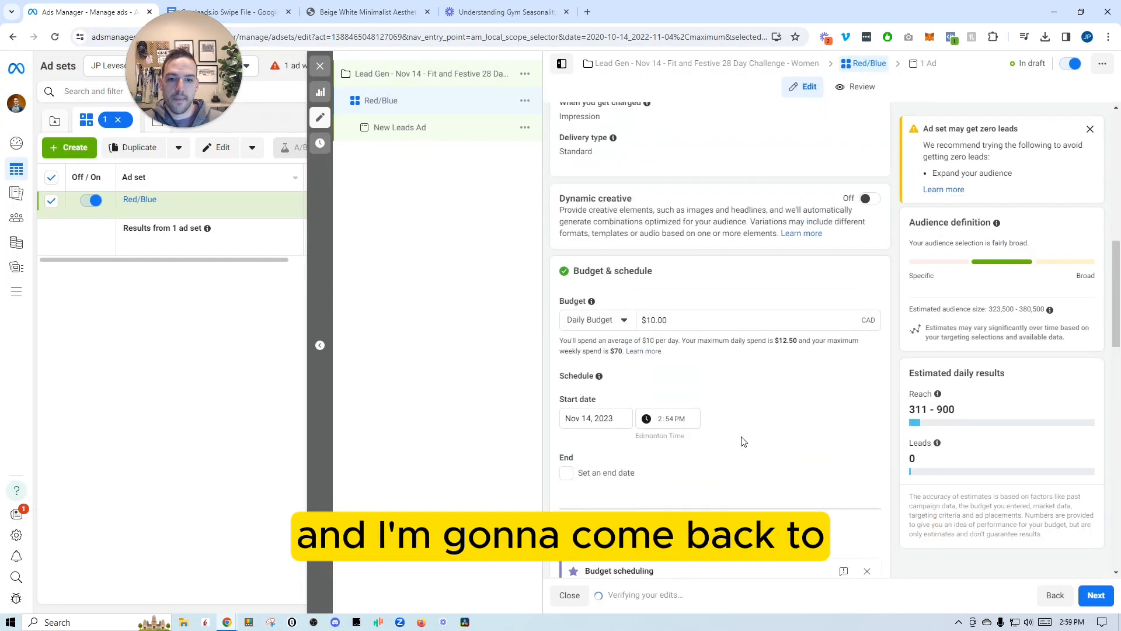
{"action": "scroll", "coordinate": [814, 457], "scroll_direction": "up", "scroll_amount": 5}
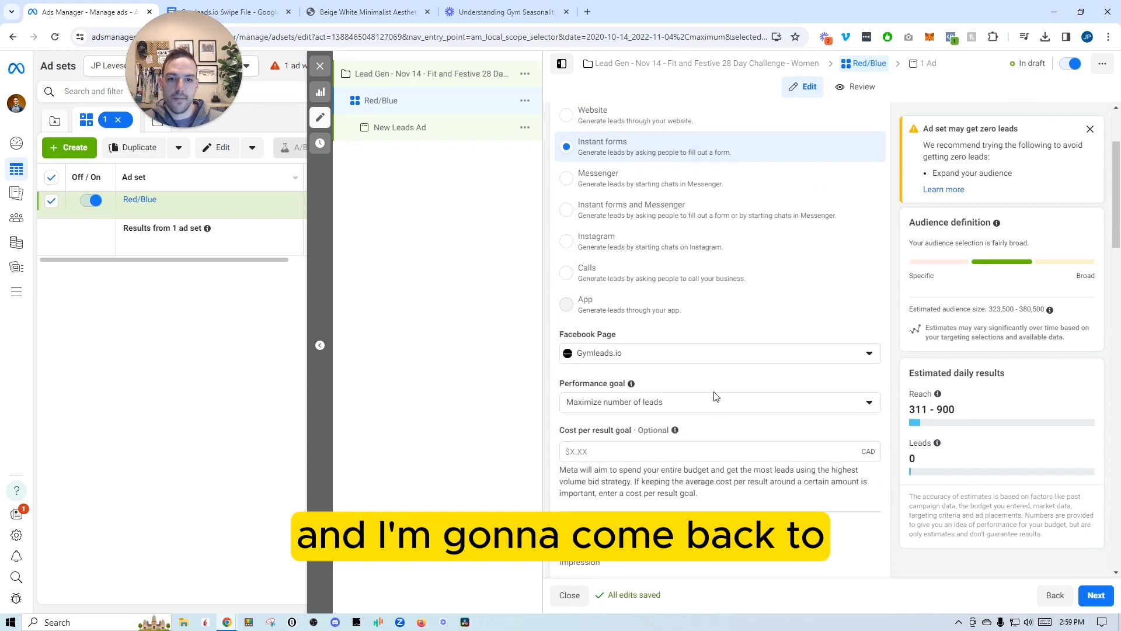
{"action": "scroll", "coordinate": [718, 401], "scroll_direction": "down", "scroll_amount": 9}
{"action": "scroll", "coordinate": [721, 402], "scroll_direction": "down", "scroll_amount": 15}
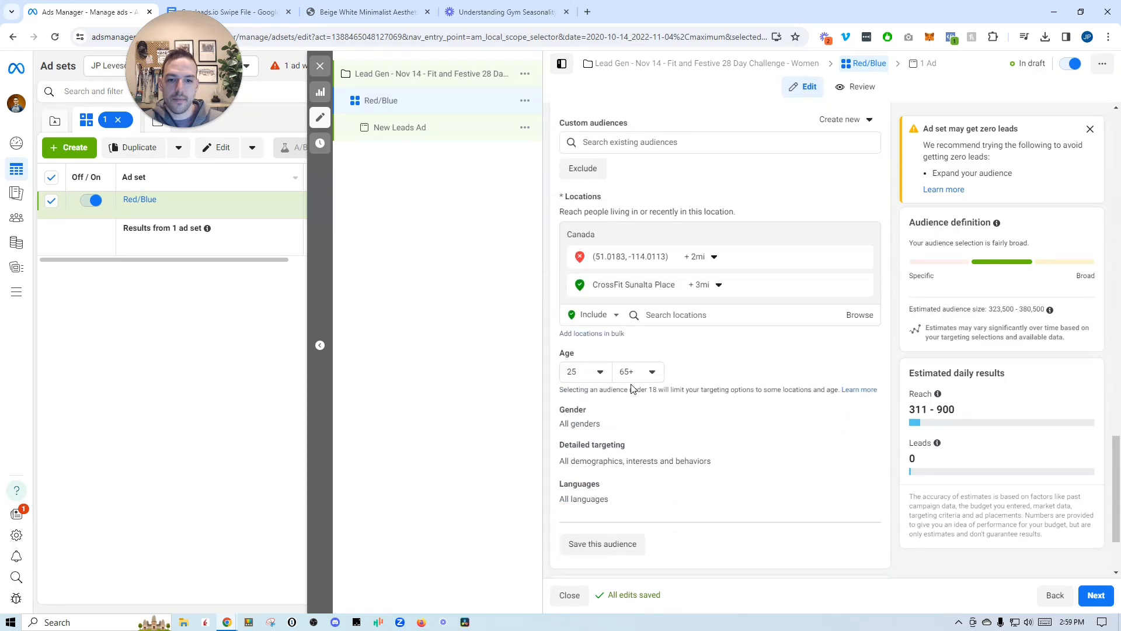
{"action": "left_click", "coordinate": [598, 371]}
{"action": "scroll", "coordinate": [572, 443], "scroll_direction": "down", "scroll_amount": 3}
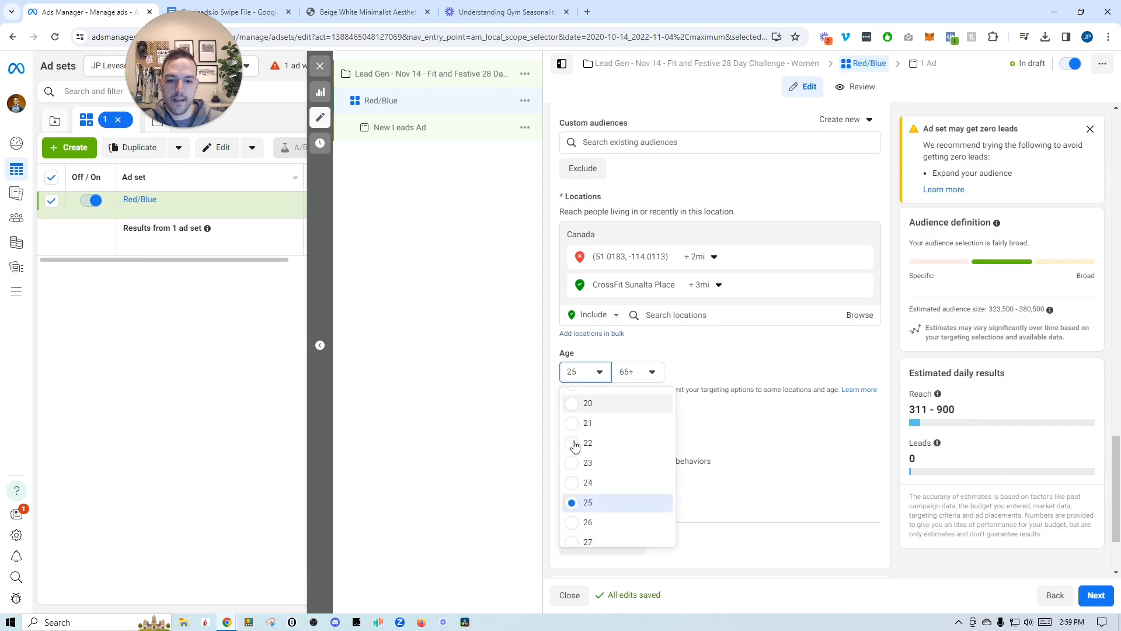
{"action": "left_click", "coordinate": [572, 533]}
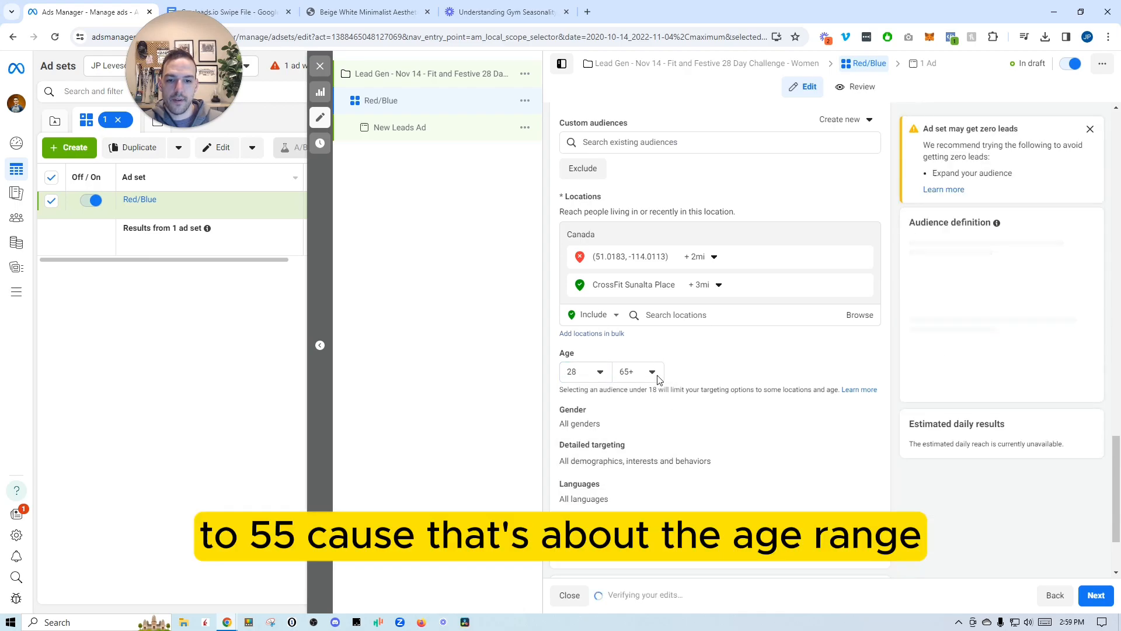
{"action": "left_click", "coordinate": [654, 375]}
{"action": "scroll", "coordinate": [673, 464], "scroll_direction": "up", "scroll_amount": 2}
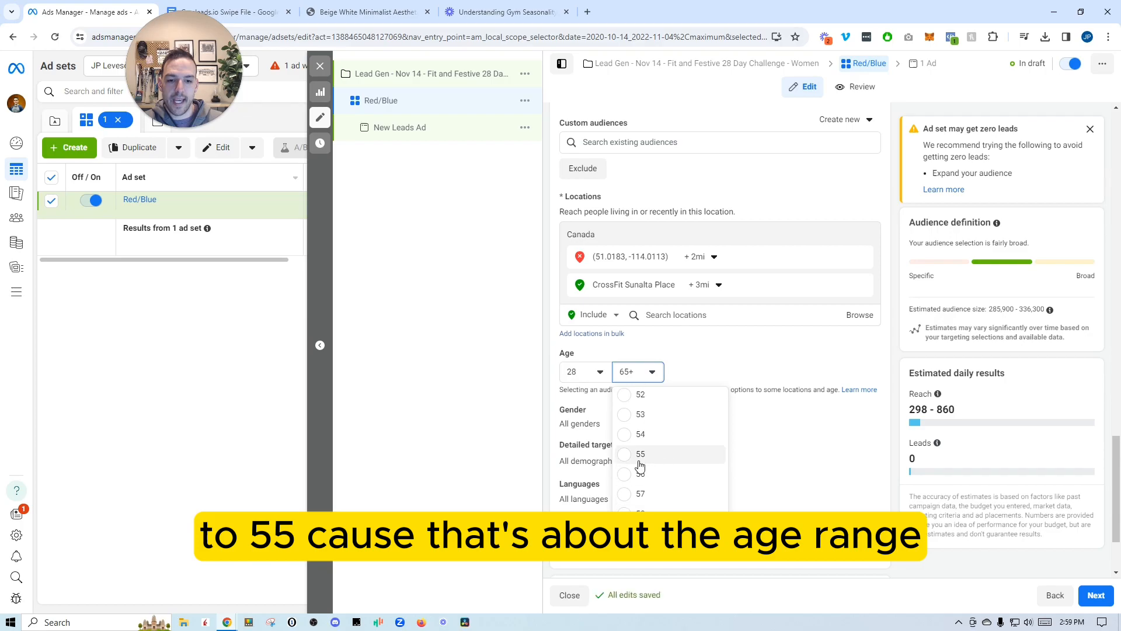
{"action": "left_click", "coordinate": [671, 459]}
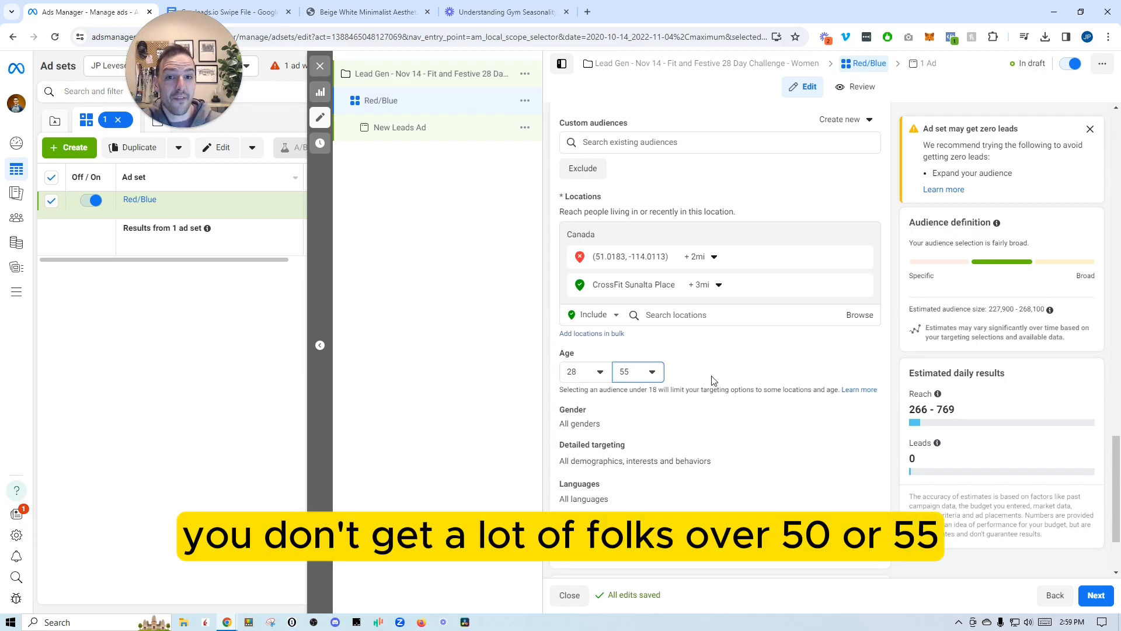
Try a maximum age of 50 and set it back to 55
{"action": "left_click", "coordinate": [649, 376]}
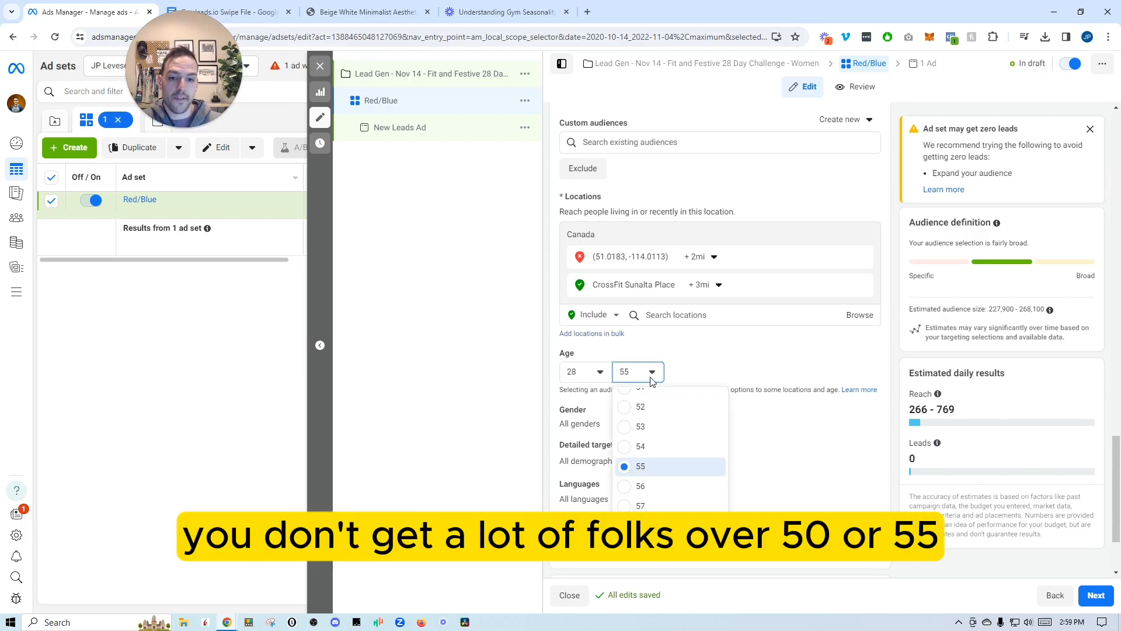
{"action": "left_click", "coordinate": [629, 431]}
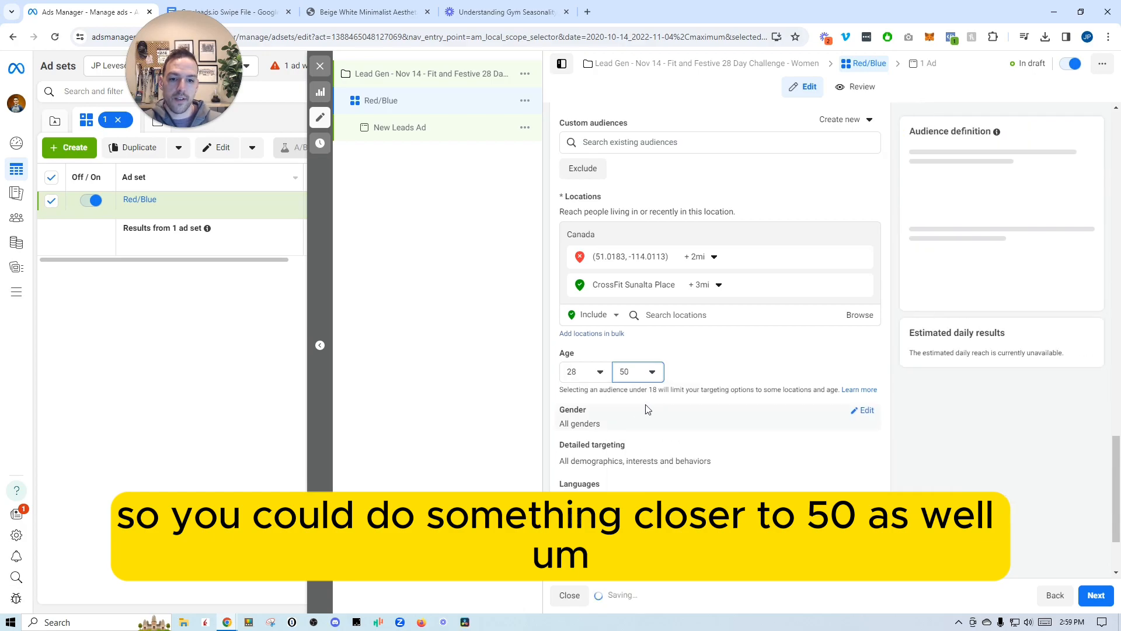
{"action": "left_click", "coordinate": [655, 374]}
{"action": "scroll", "coordinate": [659, 465], "scroll_direction": "down", "scroll_amount": 2}
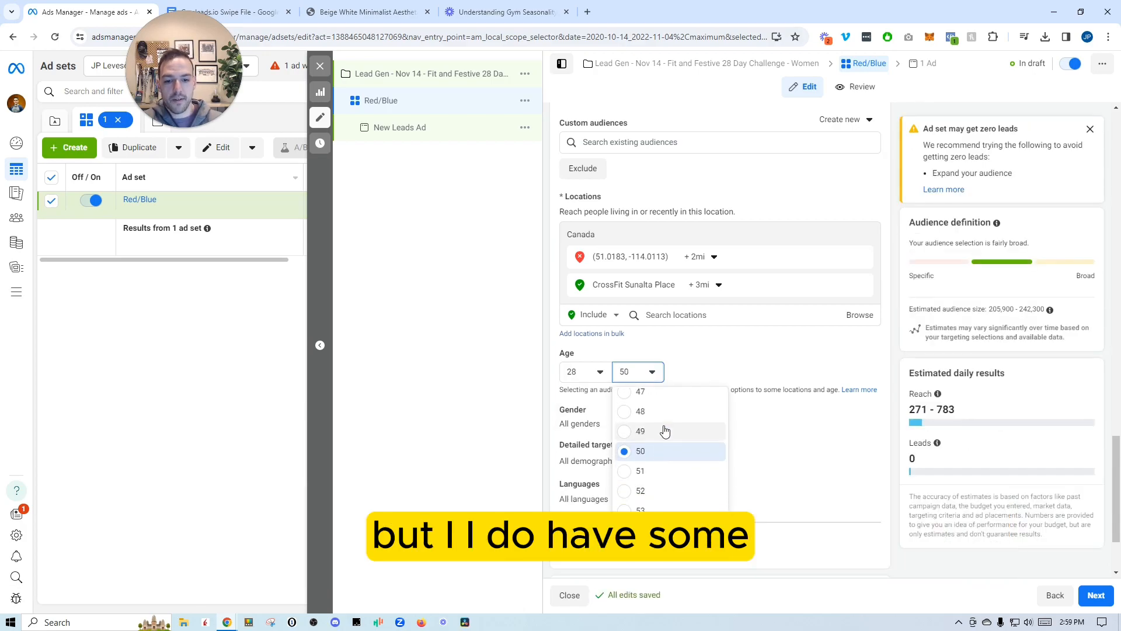
{"action": "left_click", "coordinate": [636, 506]}
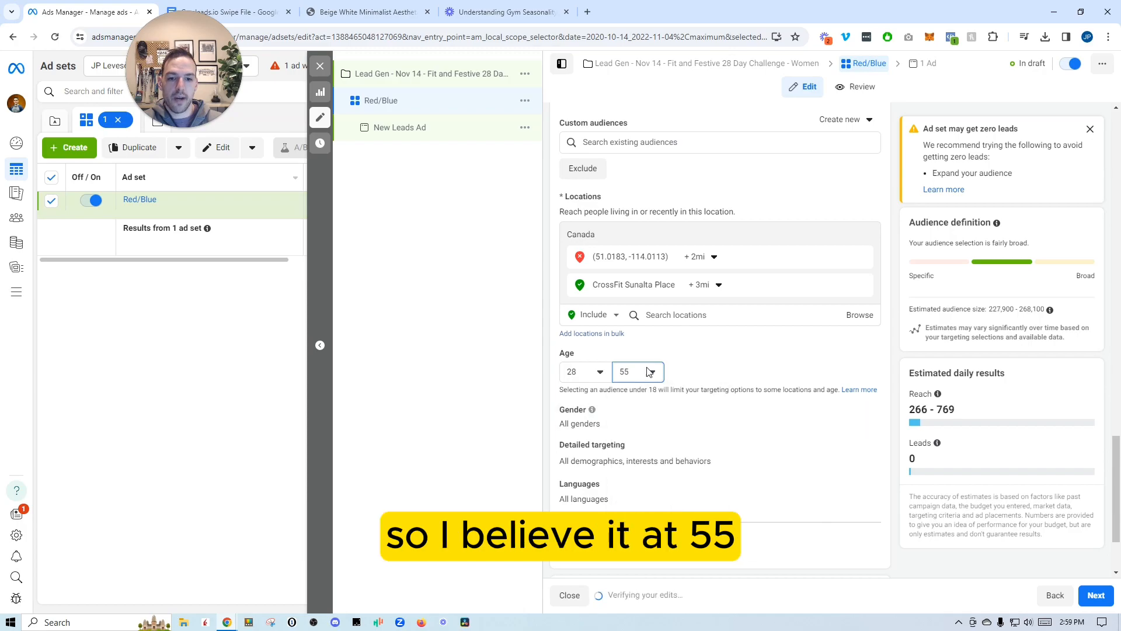
Limit the audience's gender to Women and its language to English (All)
{"action": "left_click", "coordinate": [866, 411]}
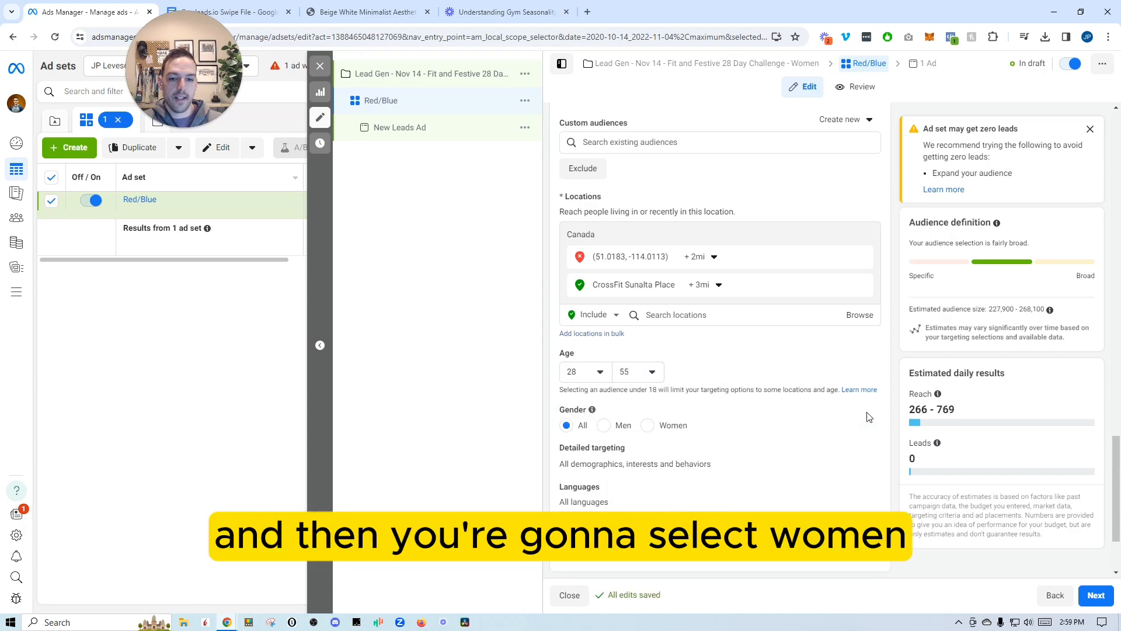
{"action": "left_click", "coordinate": [649, 429]}
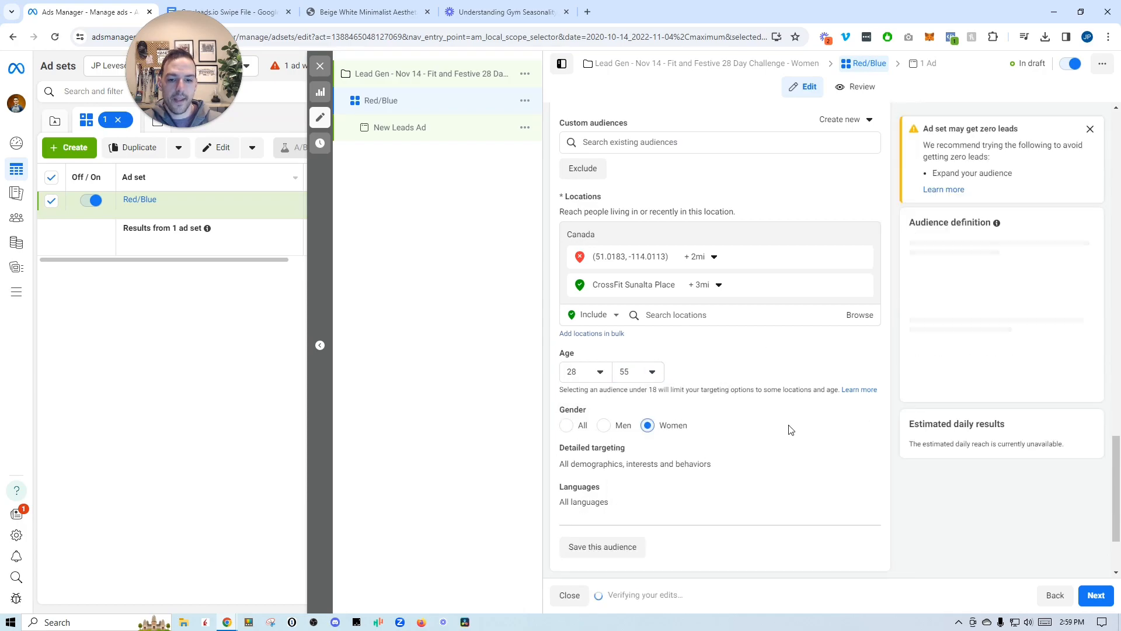
{"action": "scroll", "coordinate": [790, 428], "scroll_direction": "down", "scroll_amount": 1}
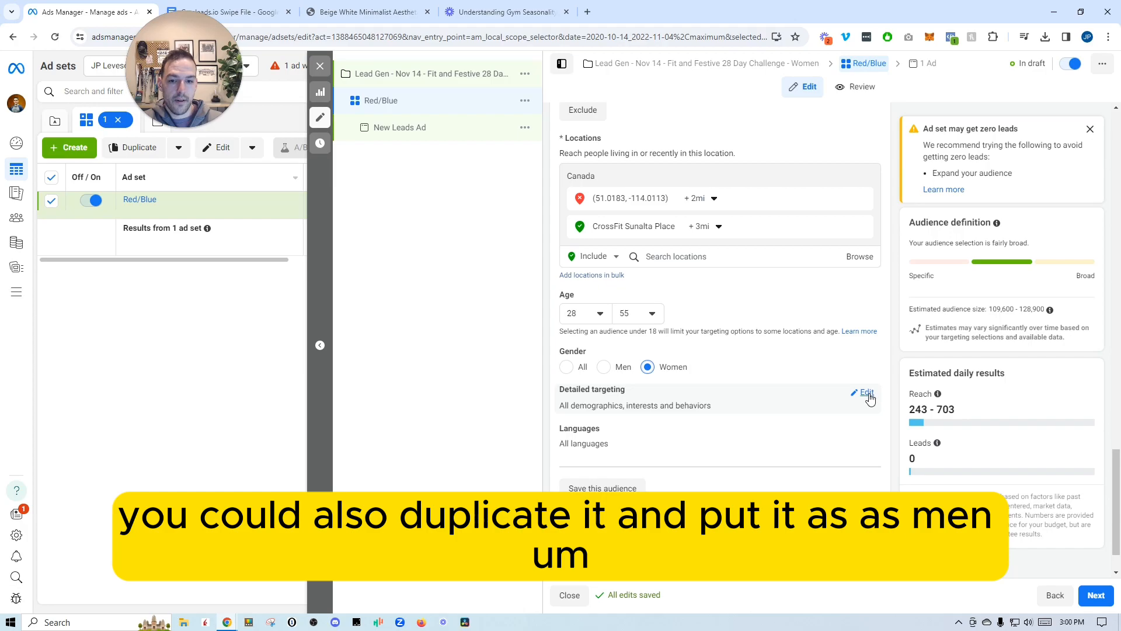
{"action": "left_click", "coordinate": [862, 443]}
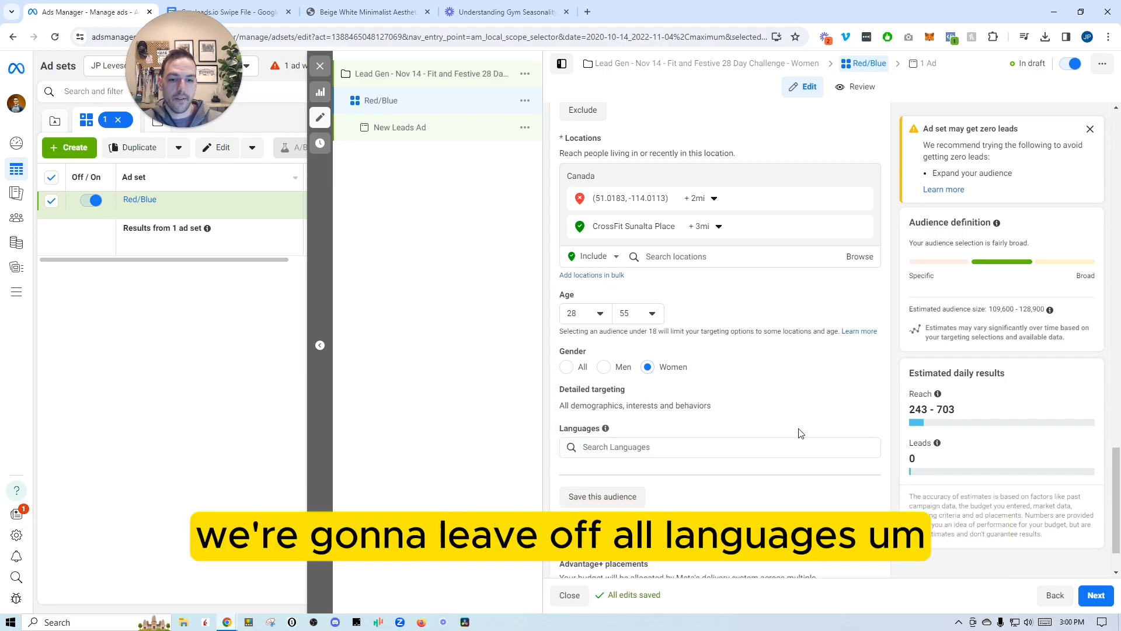
{"action": "left_click", "coordinate": [663, 446]}
{"action": "type", "text": "eng"}
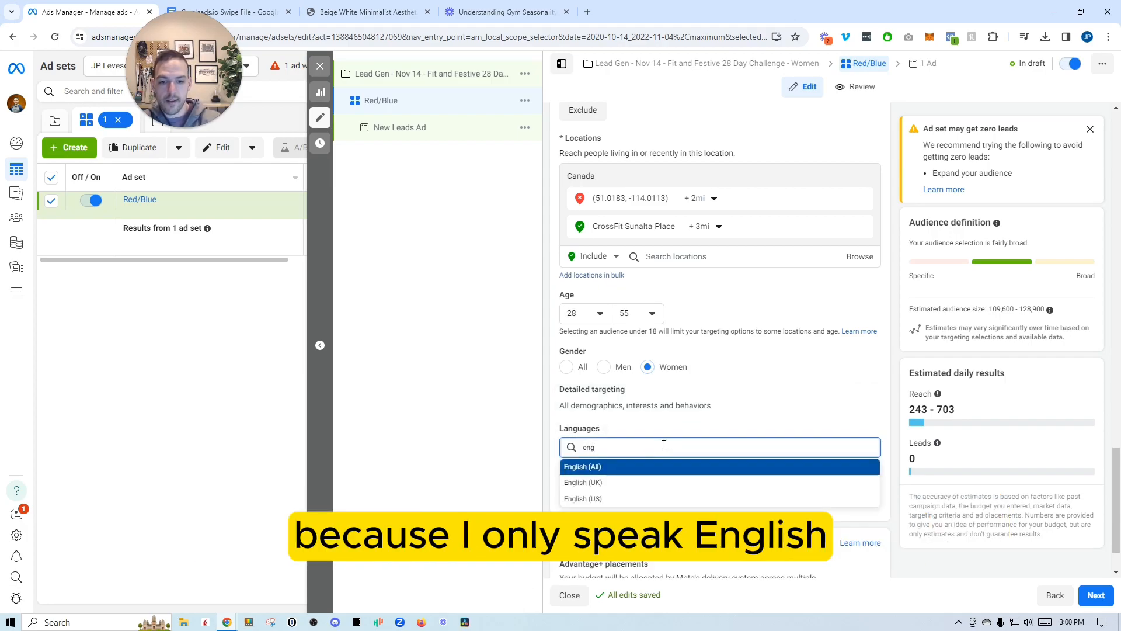
{"action": "left_click", "coordinate": [628, 467]}
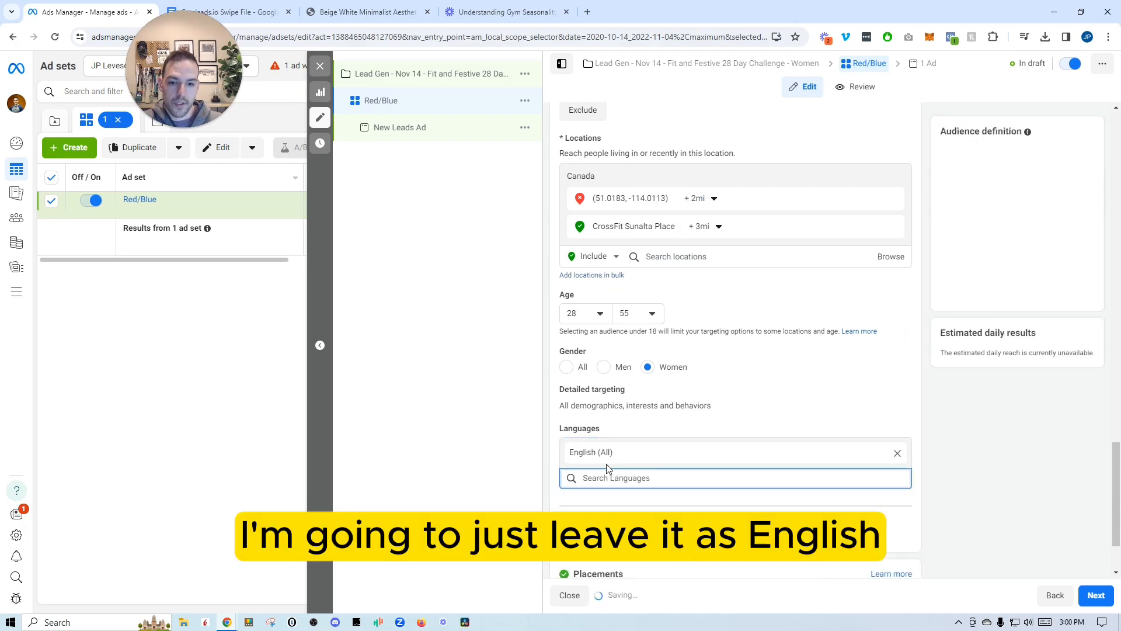
{"action": "left_click", "coordinate": [794, 432]}
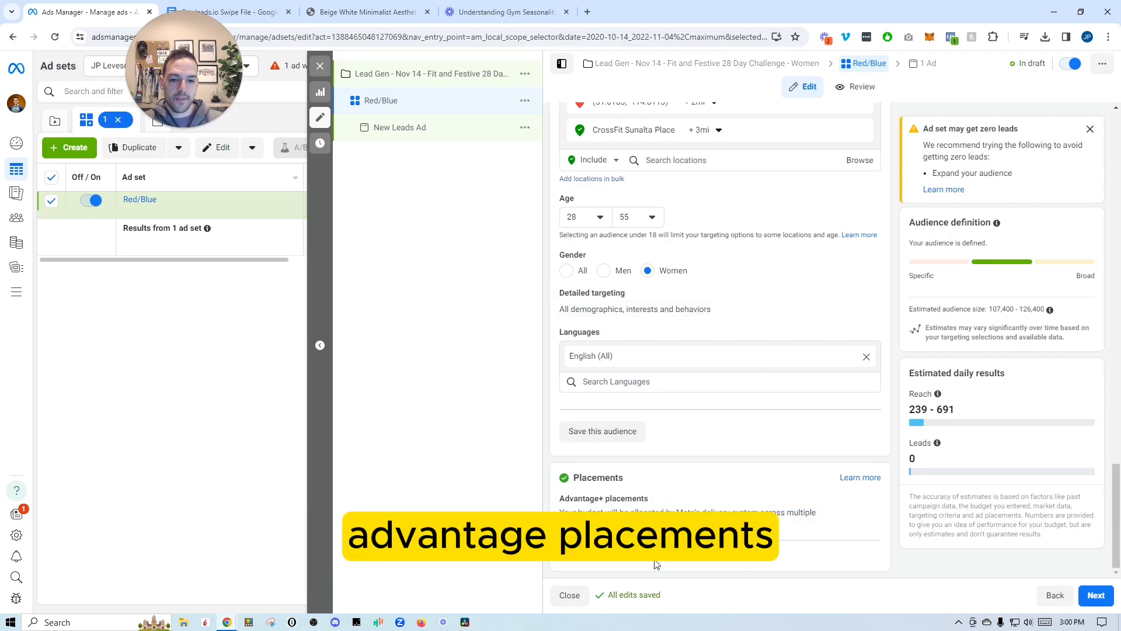
Expand the placement options and switch the ad set from Advantage+ to manual placements
{"action": "left_click", "coordinate": [610, 557]}
{"action": "scroll", "coordinate": [762, 448], "scroll_direction": "down", "scroll_amount": 3}
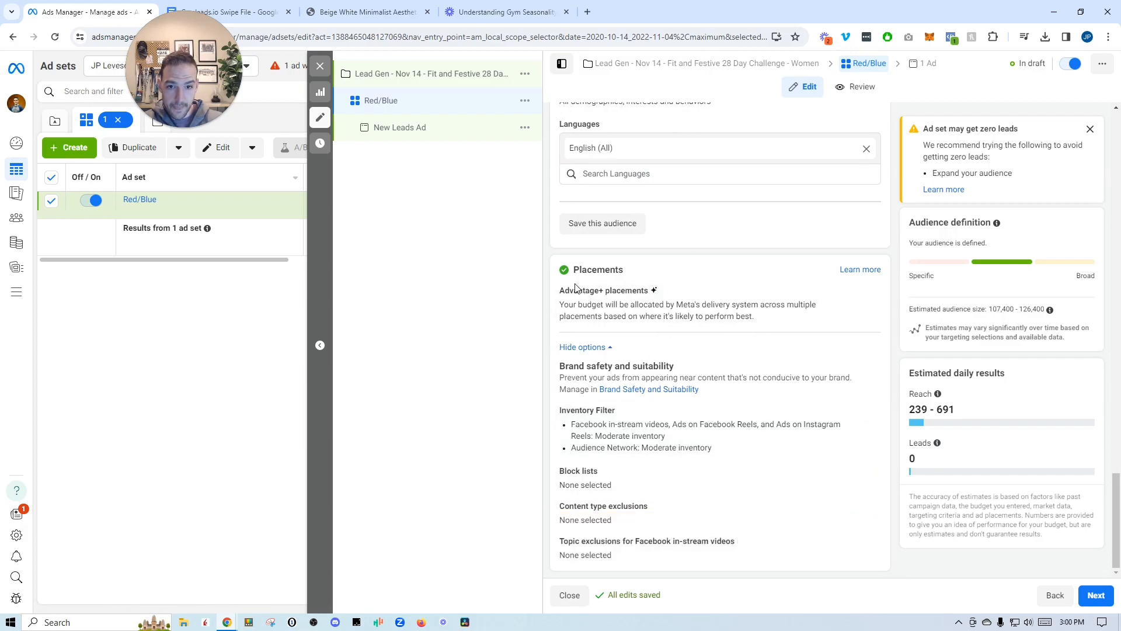
{"action": "left_click", "coordinate": [866, 296]}
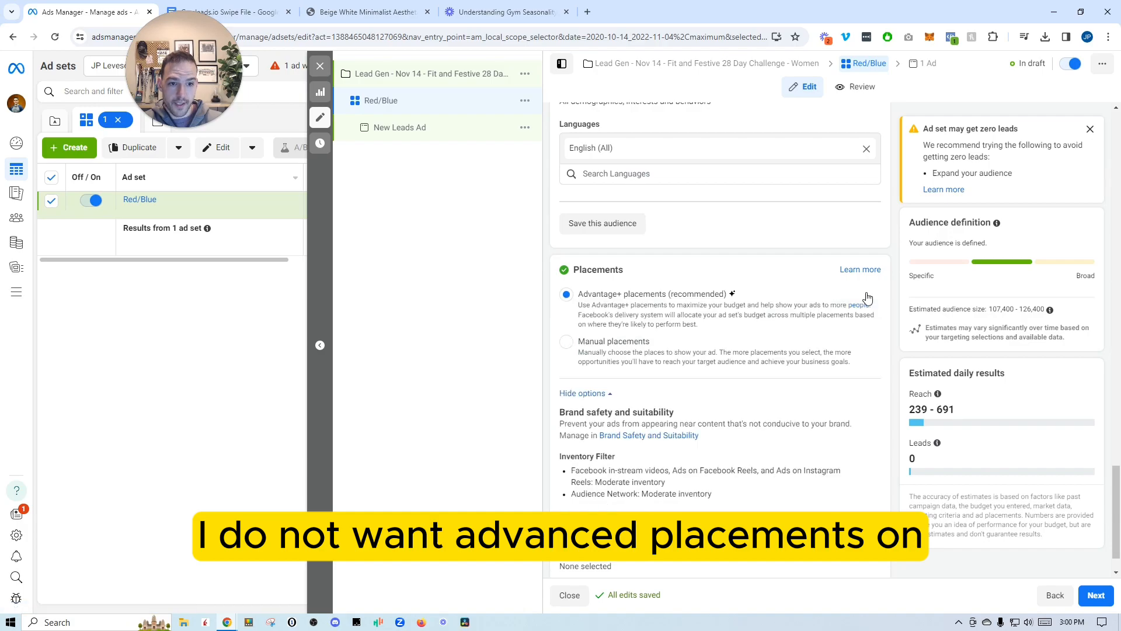
{"action": "left_click", "coordinate": [566, 343]}
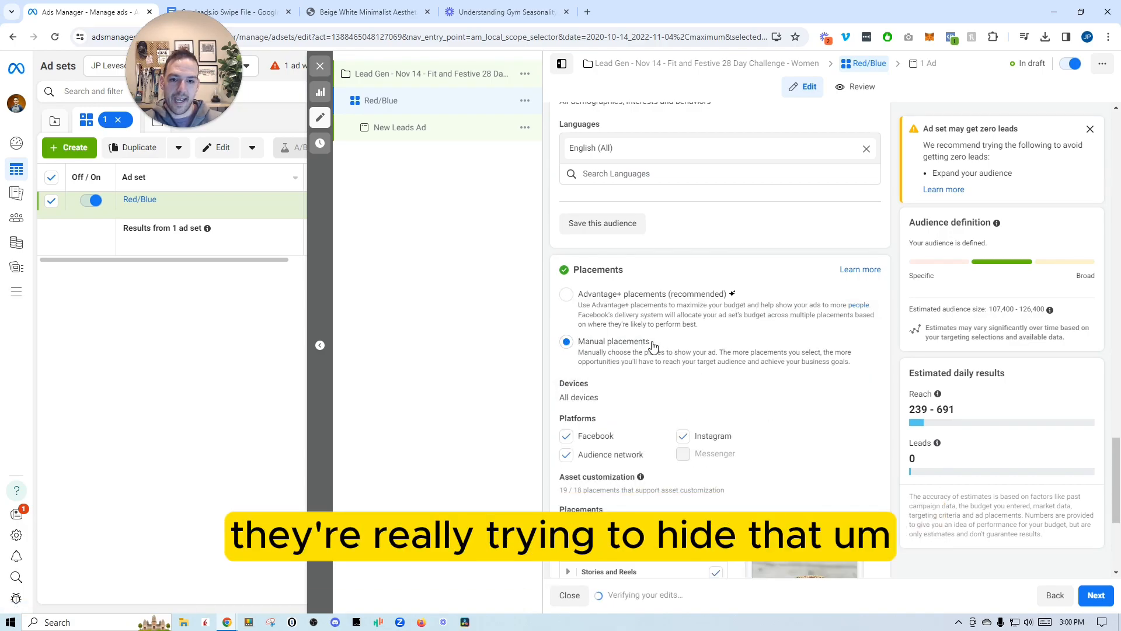
Restrict the placement devices to Mobile by deselecting Desktop
{"action": "scroll", "coordinate": [660, 350], "scroll_direction": "down", "scroll_amount": 2}
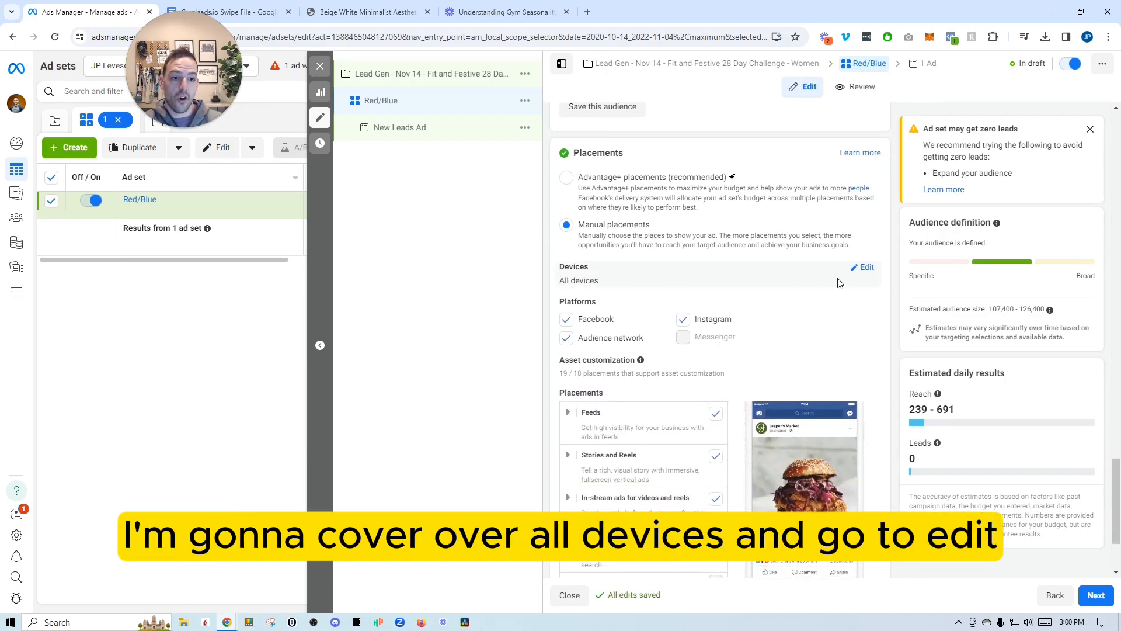
{"action": "left_click", "coordinate": [865, 268]}
{"action": "left_click", "coordinate": [795, 289]}
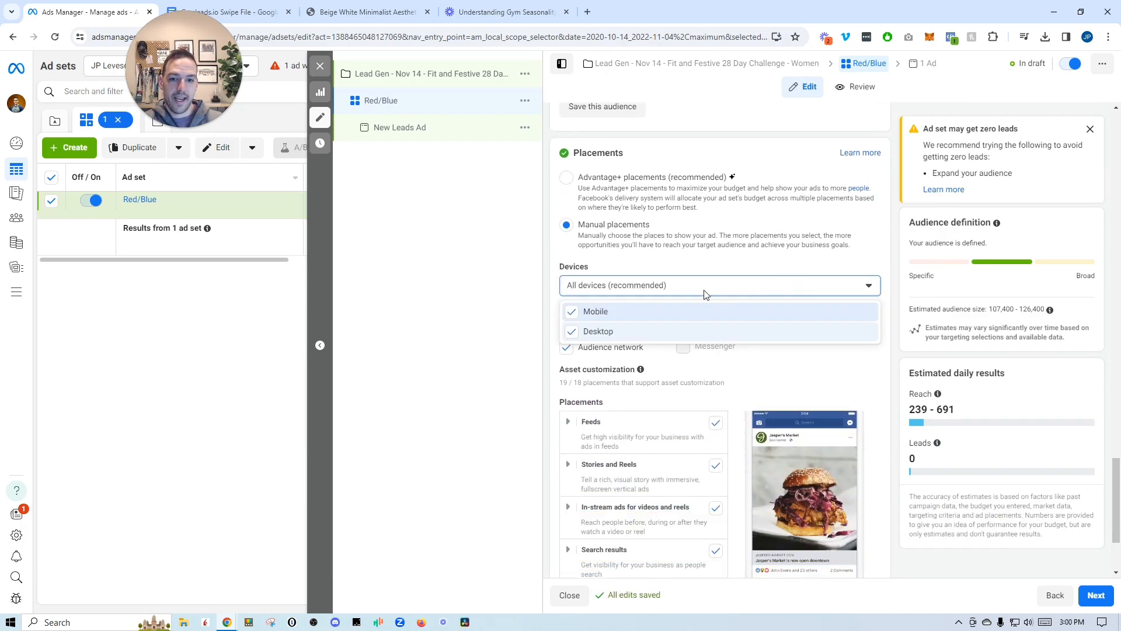
{"action": "left_click", "coordinate": [571, 331]}
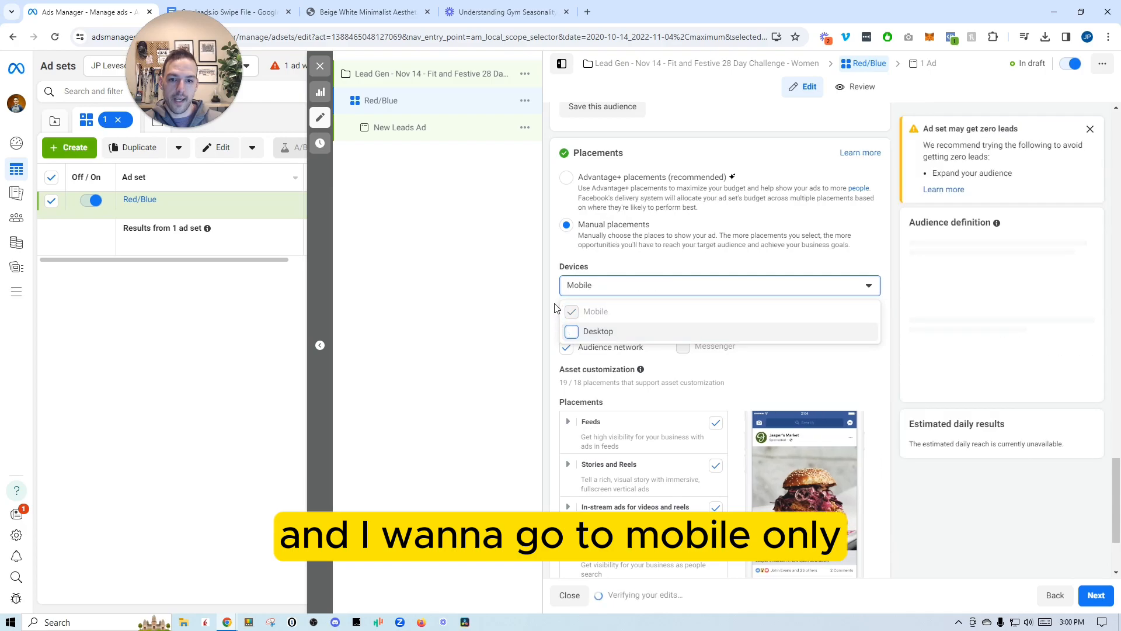
{"action": "left_click", "coordinate": [556, 309]}
Deselect the Audience network and Instagram platforms, and clear the Feeds and the Stories and Reels placement groups
{"action": "left_click", "coordinate": [566, 347]}
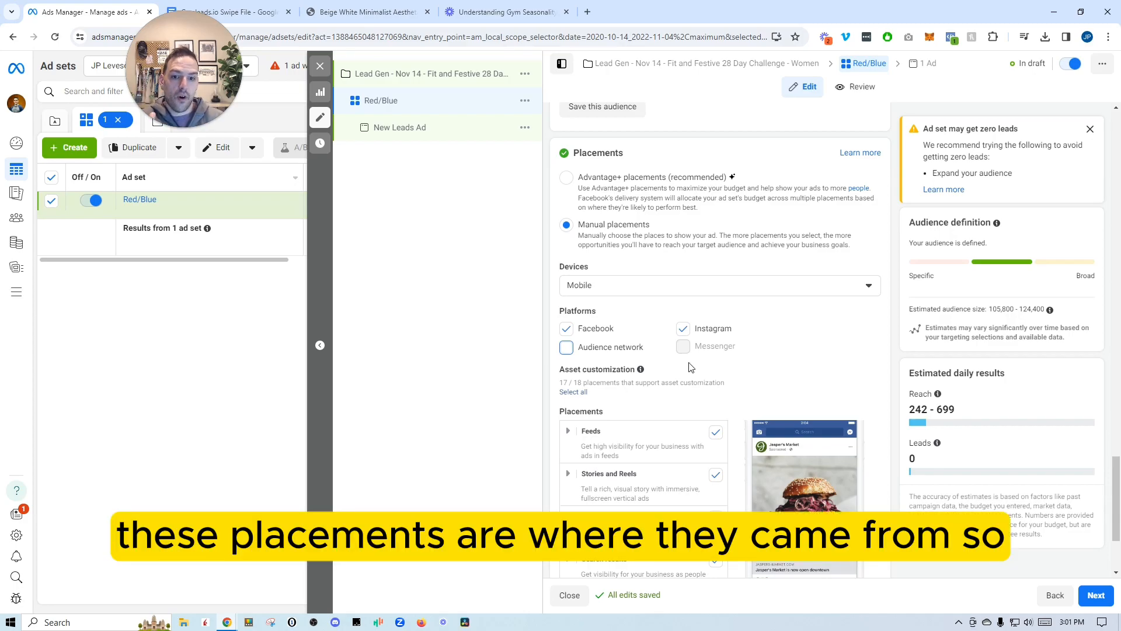
{"action": "left_click", "coordinate": [683, 330]}
{"action": "scroll", "coordinate": [666, 351], "scroll_direction": "down", "scroll_amount": 2}
{"action": "left_click", "coordinate": [716, 316]}
{"action": "left_click", "coordinate": [717, 318]}
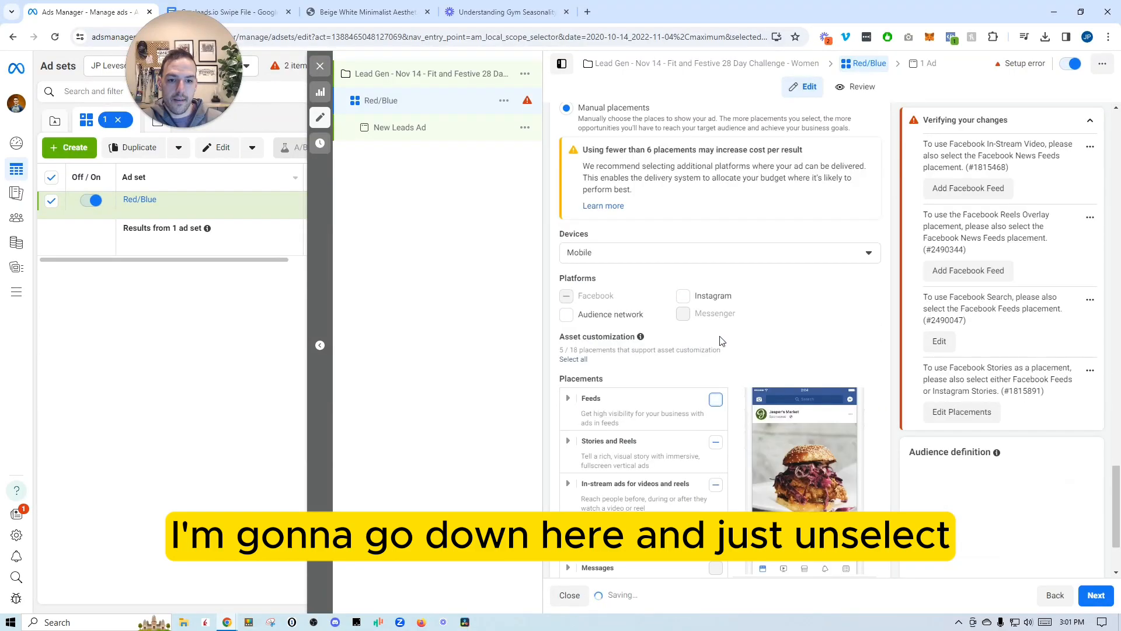
{"action": "left_click", "coordinate": [716, 326]}
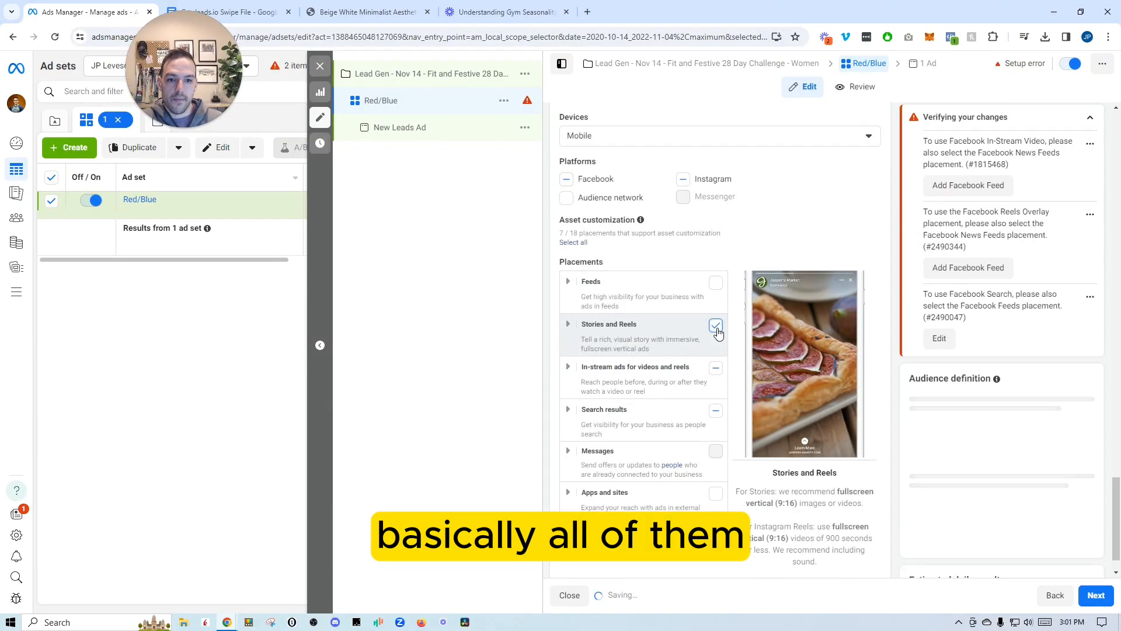
Expand the Feeds placements and limit them to Facebook Feed only
{"action": "left_click", "coordinate": [716, 283]}
{"action": "left_click", "coordinate": [568, 285]}
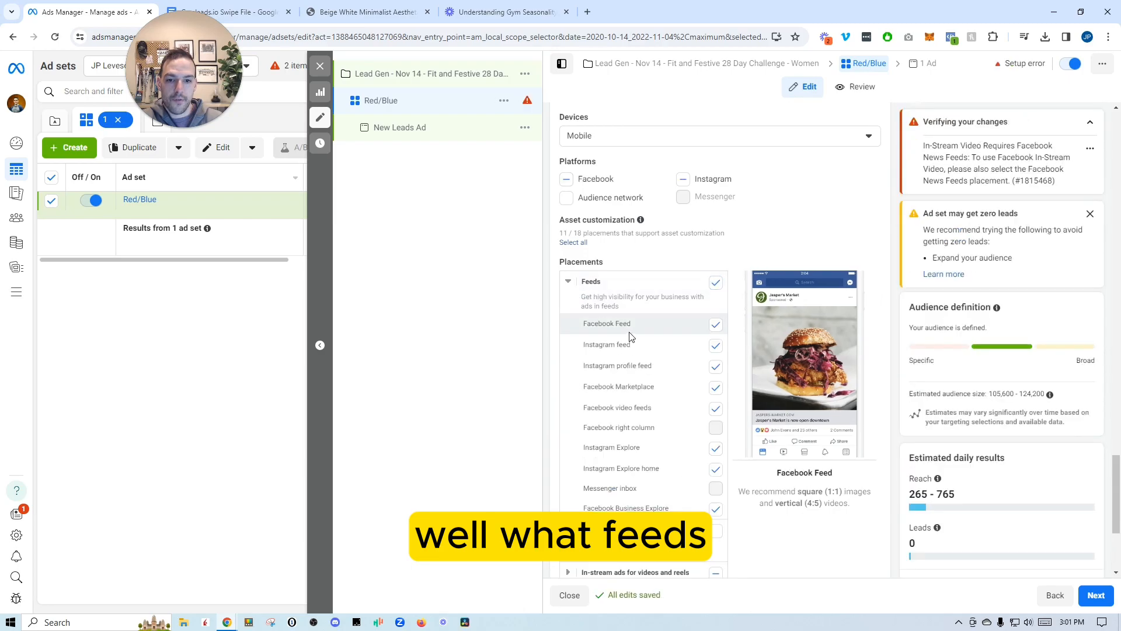
{"action": "left_click", "coordinate": [715, 284]}
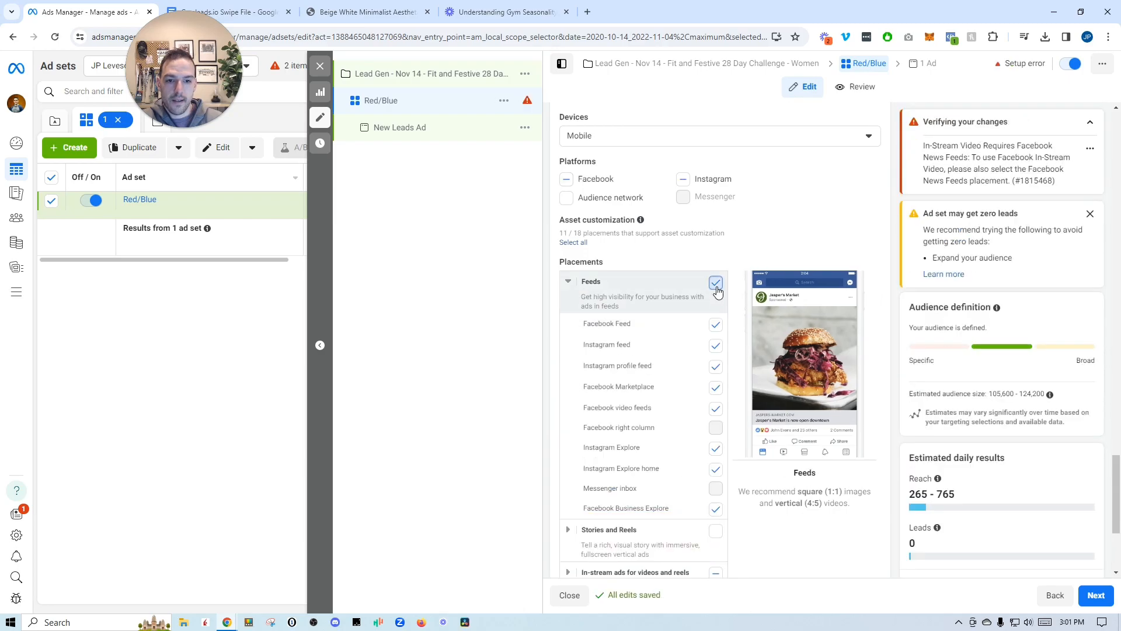
{"action": "left_click", "coordinate": [716, 410]}
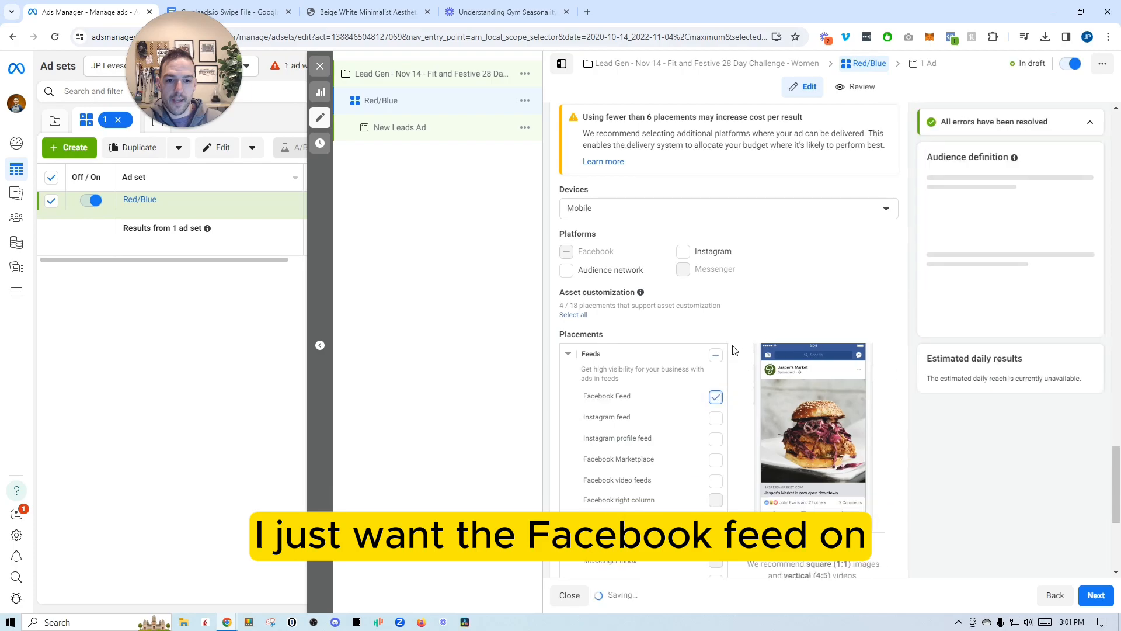
Clear the In-stream ads for videos and reels and the Search results placements
{"action": "scroll", "coordinate": [717, 414], "scroll_direction": "down", "scroll_amount": 4}
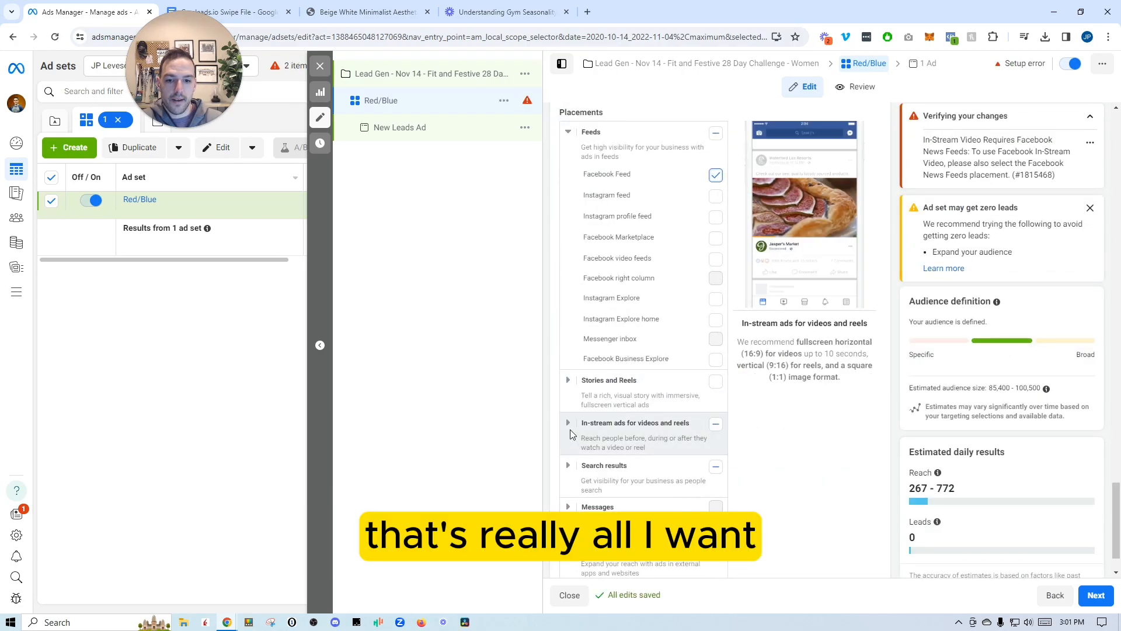
{"action": "left_click", "coordinate": [716, 424]}
{"action": "left_click", "coordinate": [716, 424]}
{"action": "scroll", "coordinate": [718, 424], "scroll_direction": "down", "scroll_amount": 2}
{"action": "left_click", "coordinate": [716, 410]}
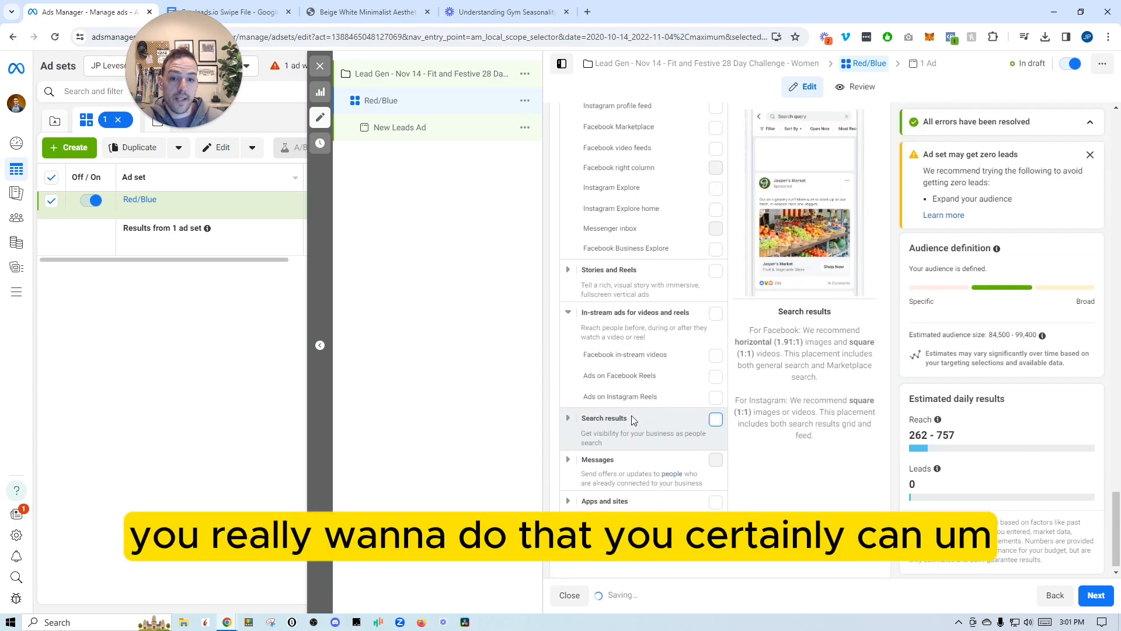
Try adding the Instagram feed placement and deselect it again
{"action": "scroll", "coordinate": [607, 411], "scroll_direction": "up", "scroll_amount": 2}
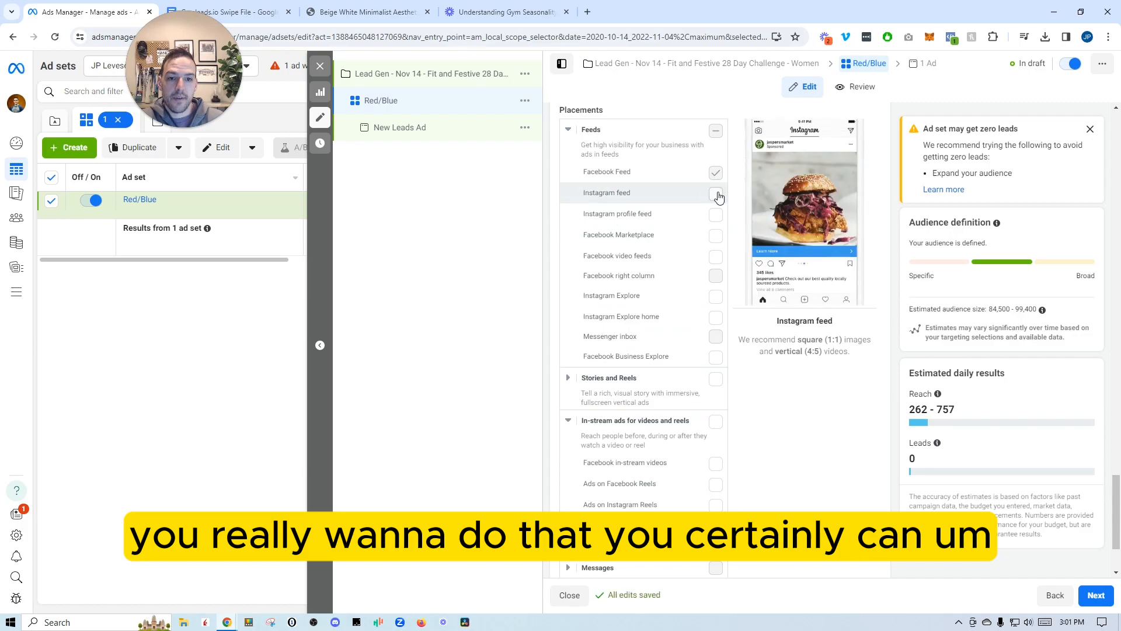
{"action": "left_click", "coordinate": [716, 193]}
{"action": "scroll", "coordinate": [642, 329], "scroll_direction": "up", "scroll_amount": 4}
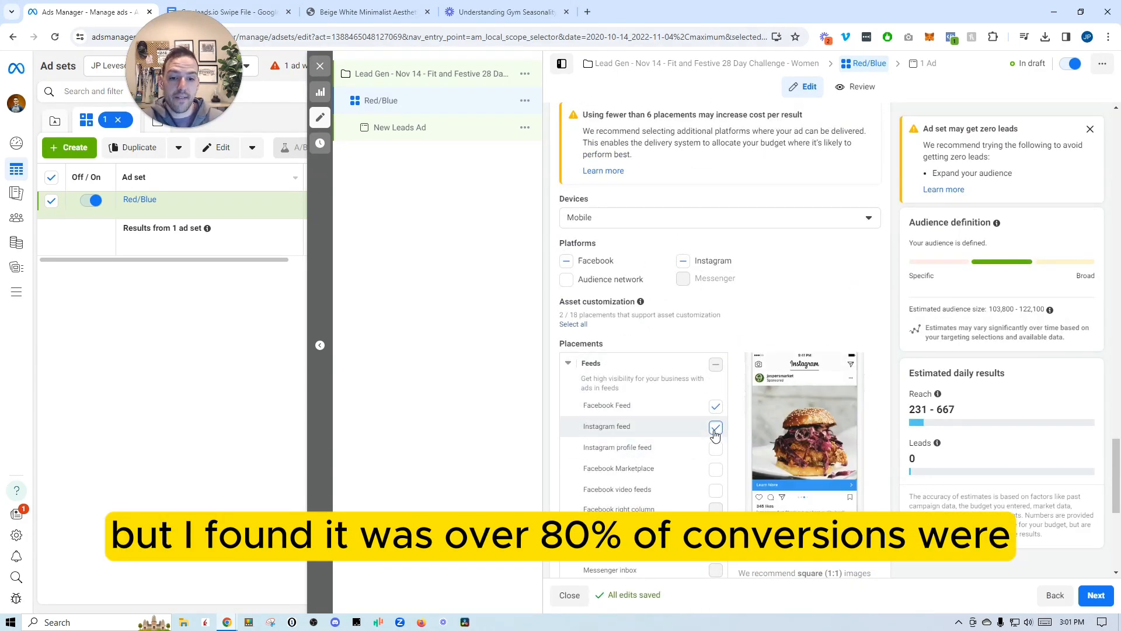
{"action": "left_click", "coordinate": [715, 431]}
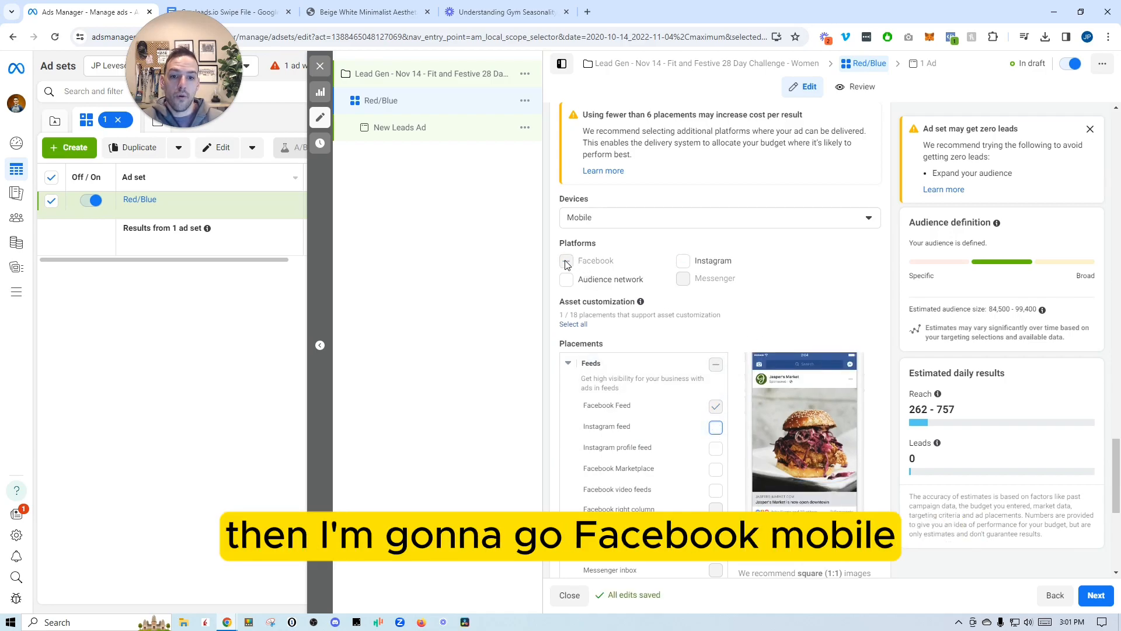
Expand the additional placement options and review the Red/Blue ad set's placements, audience, budget, schedule and conversion settings
{"action": "left_click", "coordinate": [690, 335]}
{"action": "scroll", "coordinate": [692, 336], "scroll_direction": "down", "scroll_amount": 6}
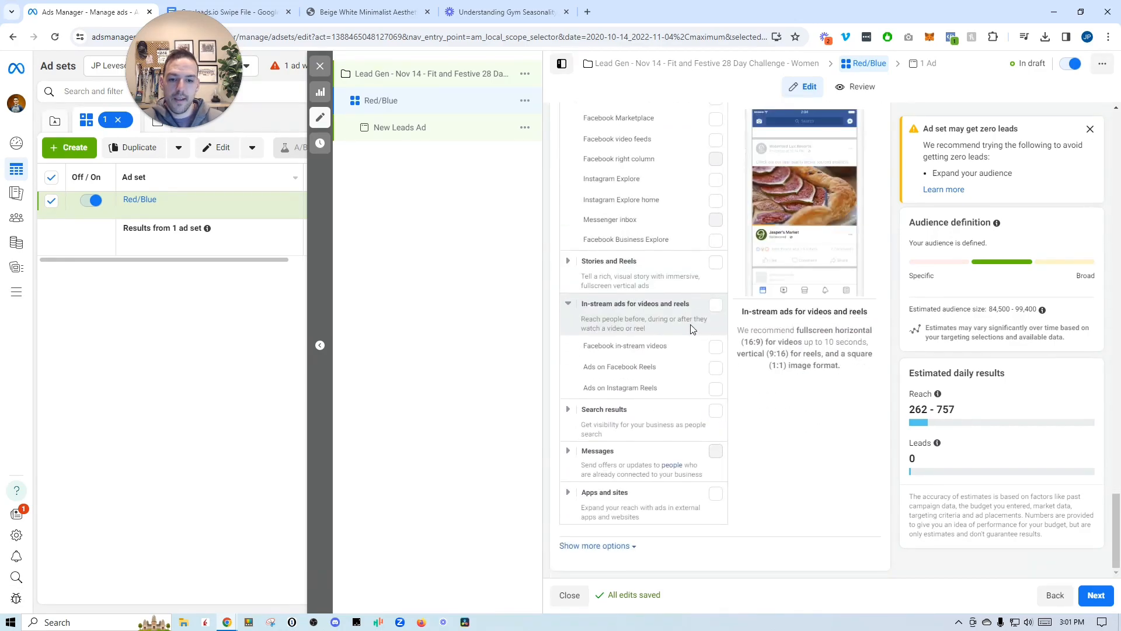
{"action": "left_click", "coordinate": [629, 546]}
{"action": "scroll", "coordinate": [677, 409], "scroll_direction": "down", "scroll_amount": 4}
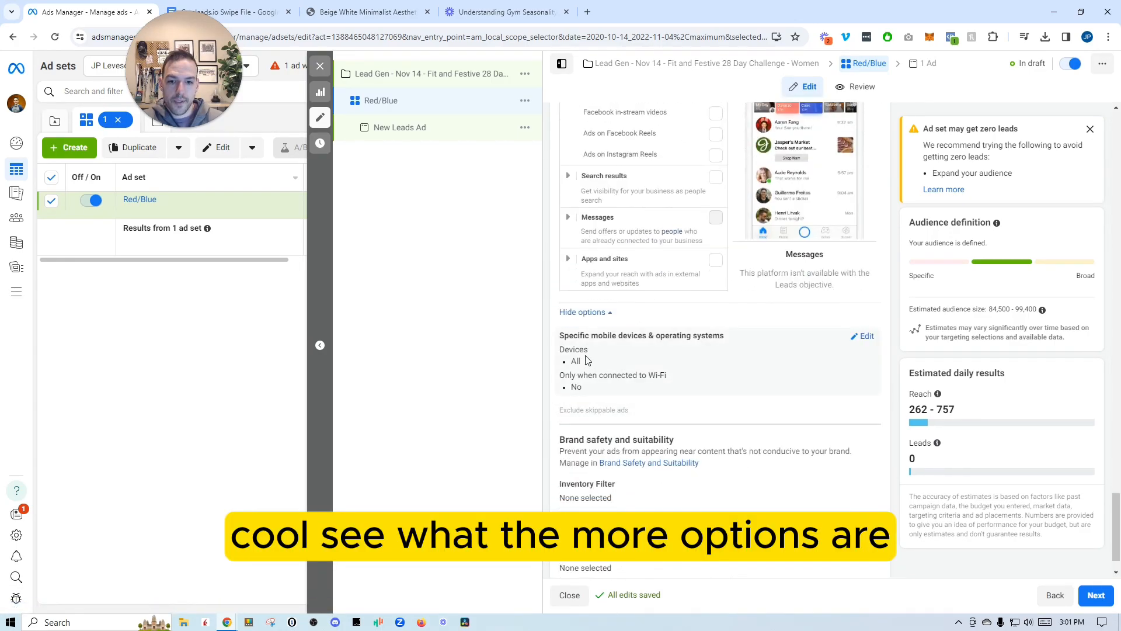
{"action": "scroll", "coordinate": [695, 380], "scroll_direction": "up", "scroll_amount": 8}
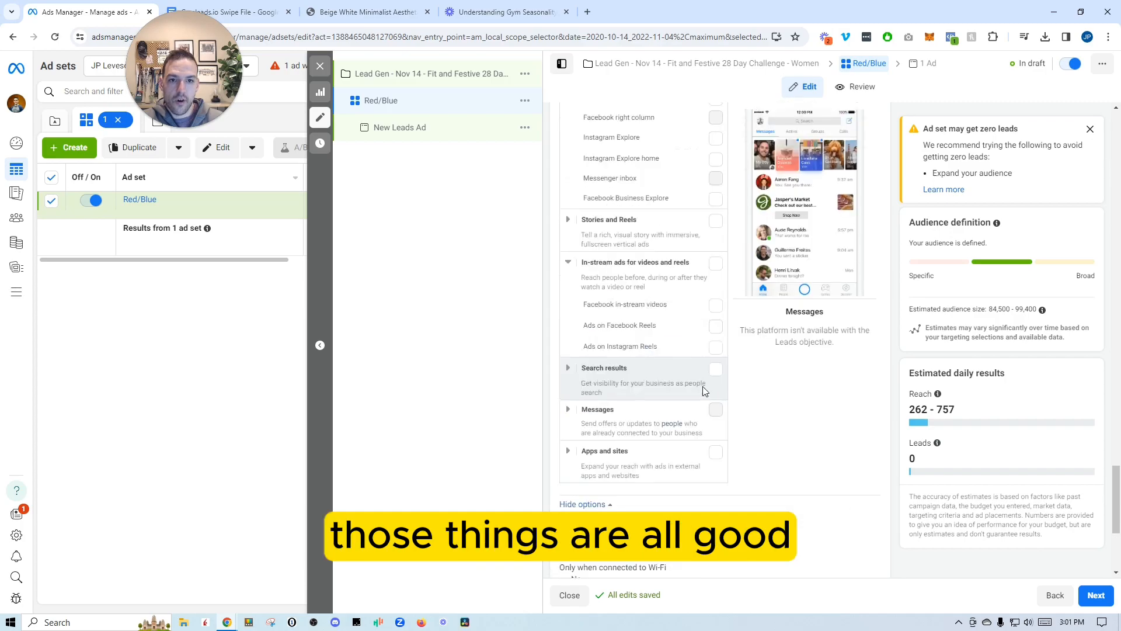
{"action": "scroll", "coordinate": [685, 367], "scroll_direction": "up", "scroll_amount": 15}
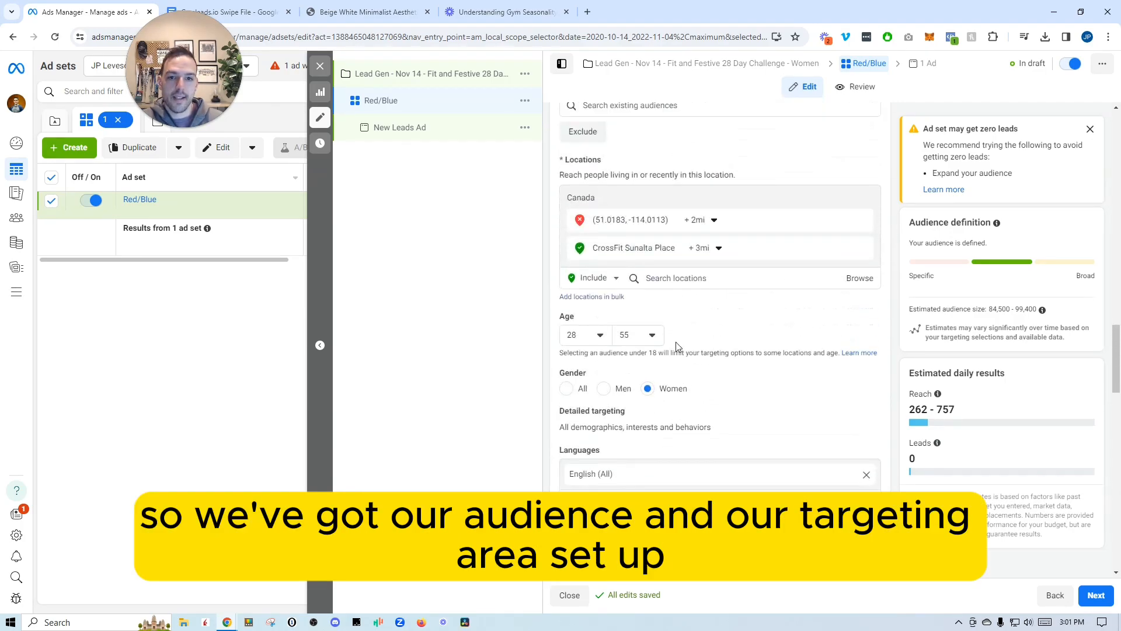
{"action": "scroll", "coordinate": [735, 395], "scroll_direction": "up", "scroll_amount": 15}
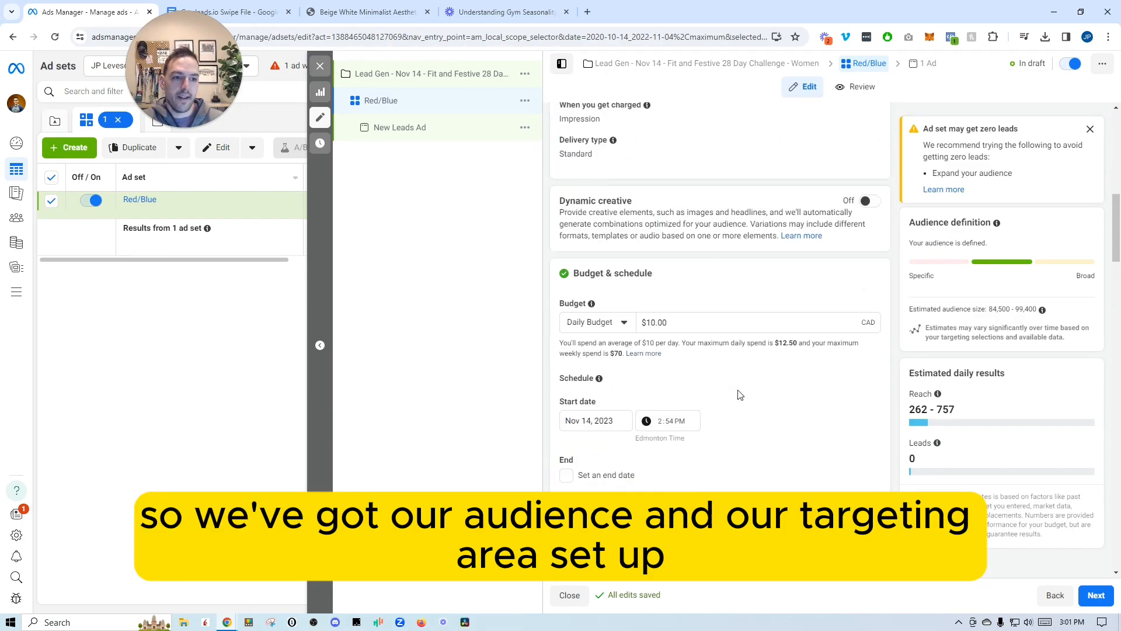
{"action": "scroll", "coordinate": [735, 395], "scroll_direction": "up", "scroll_amount": 5}
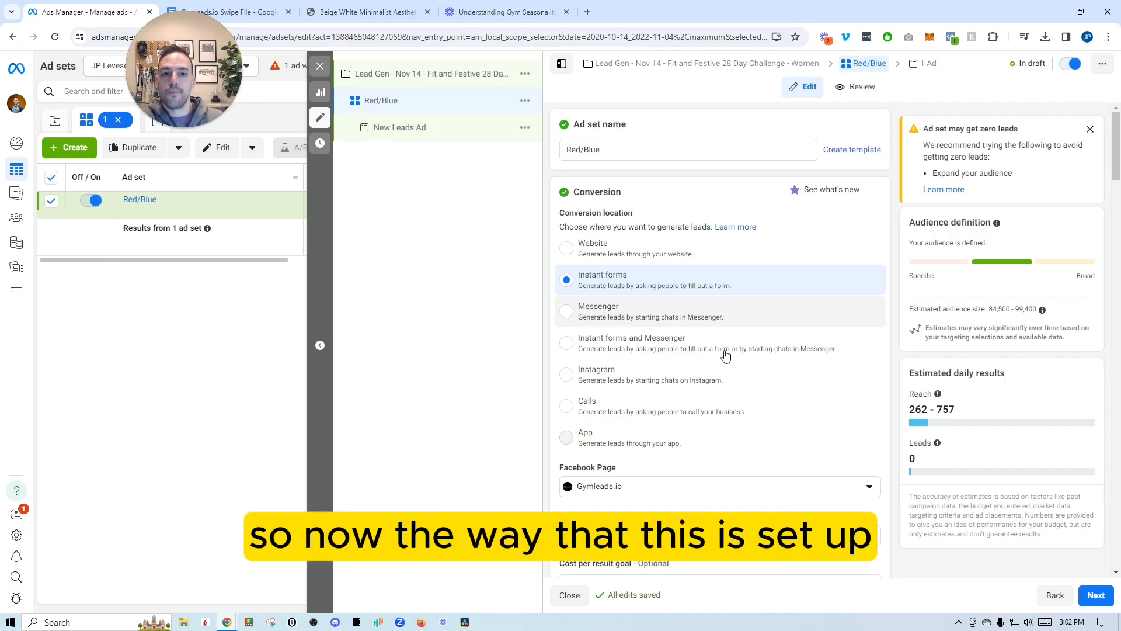
{"action": "scroll", "coordinate": [738, 357], "scroll_direction": "down", "scroll_amount": 15}
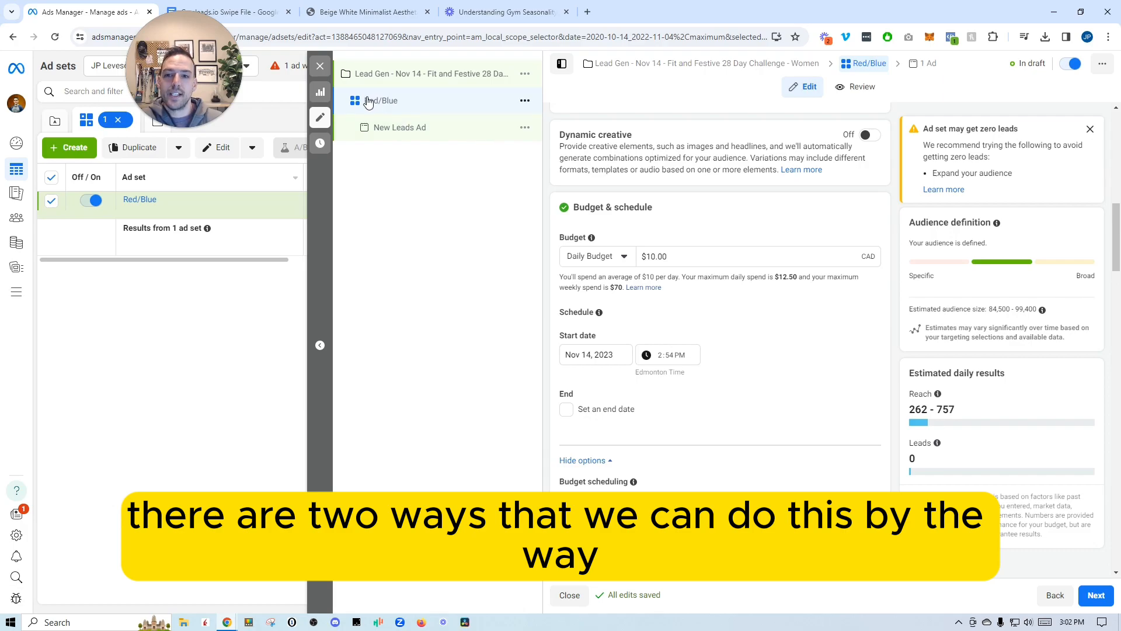
Open the New Leads Ad inside the Red/Blue ad set and dismiss the recommendation to import ads
{"action": "left_click", "coordinate": [410, 130]}
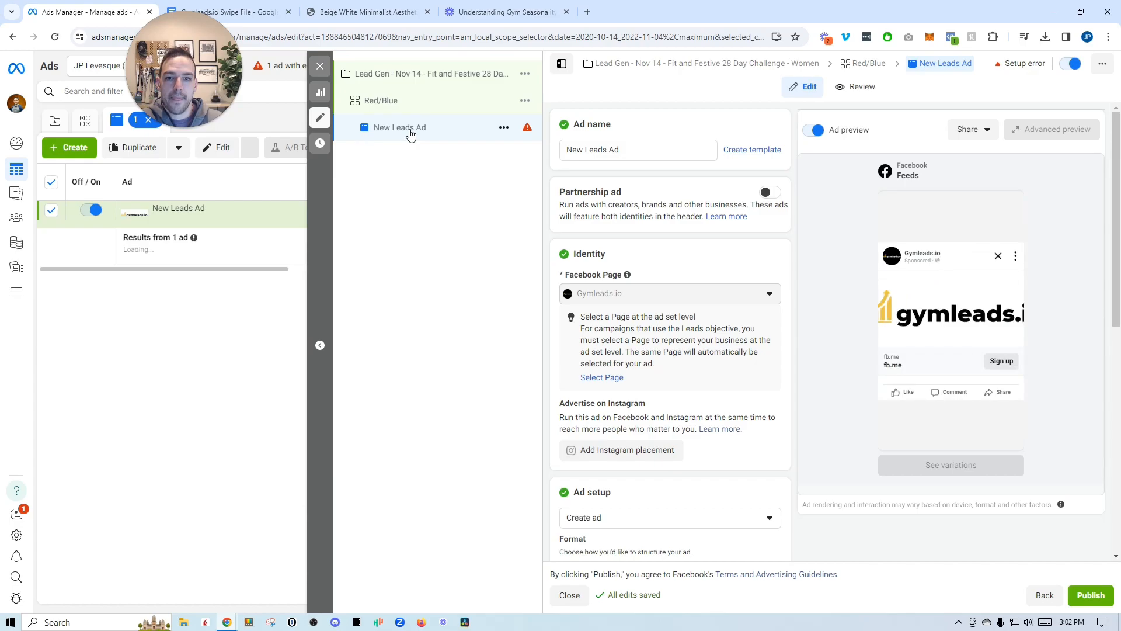
{"action": "left_click", "coordinate": [415, 107]}
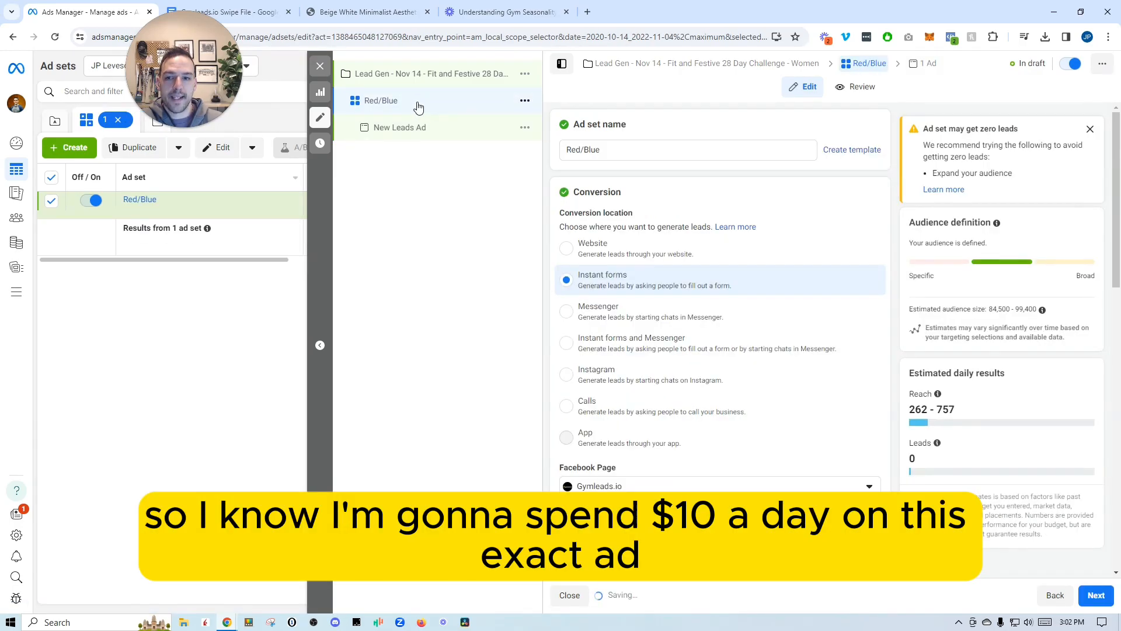
{"action": "left_click", "coordinate": [419, 129]}
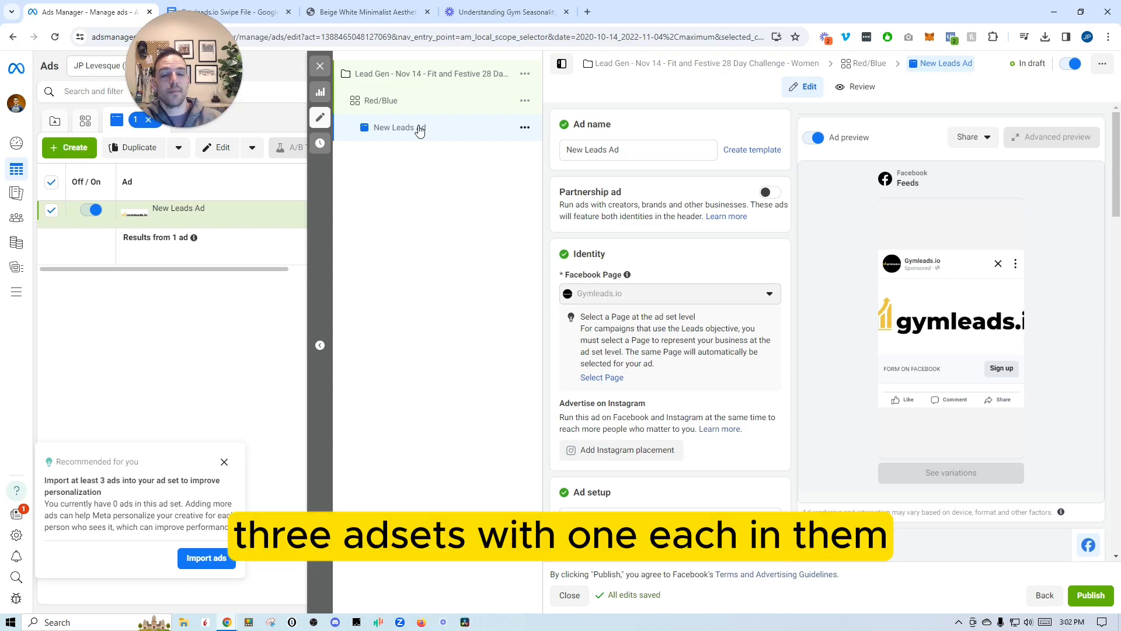
{"action": "left_click", "coordinate": [224, 462]}
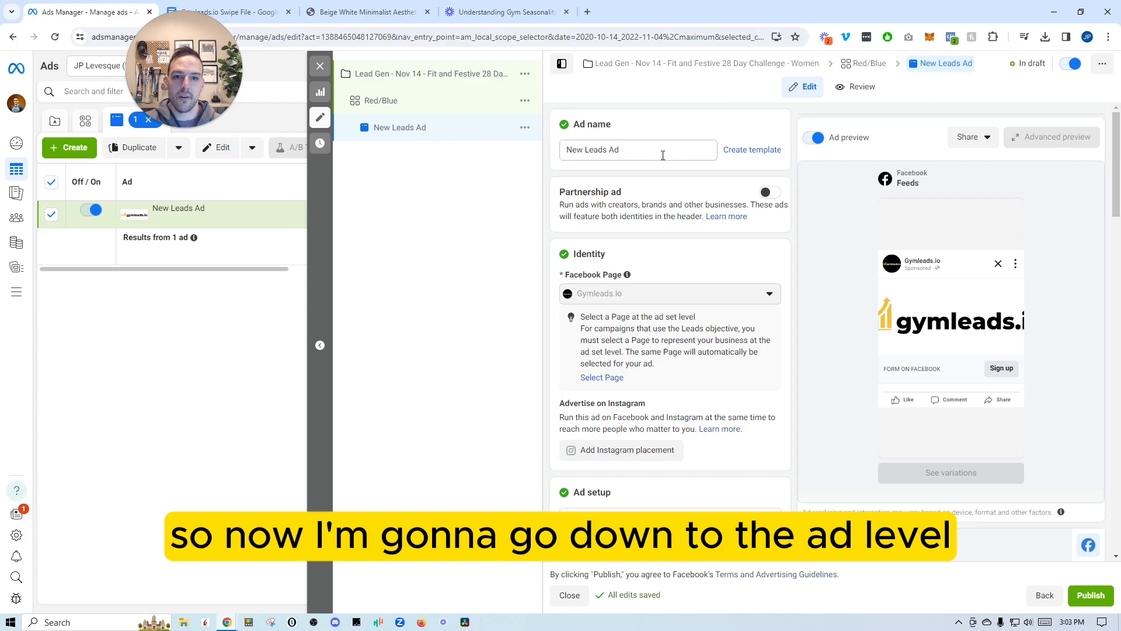
Rename the ad as Red/Blue
{"action": "left_click_drag", "start_coordinate": [628, 152], "coordinate": [552, 160]}
{"action": "type", "text": "Red/Blue"}
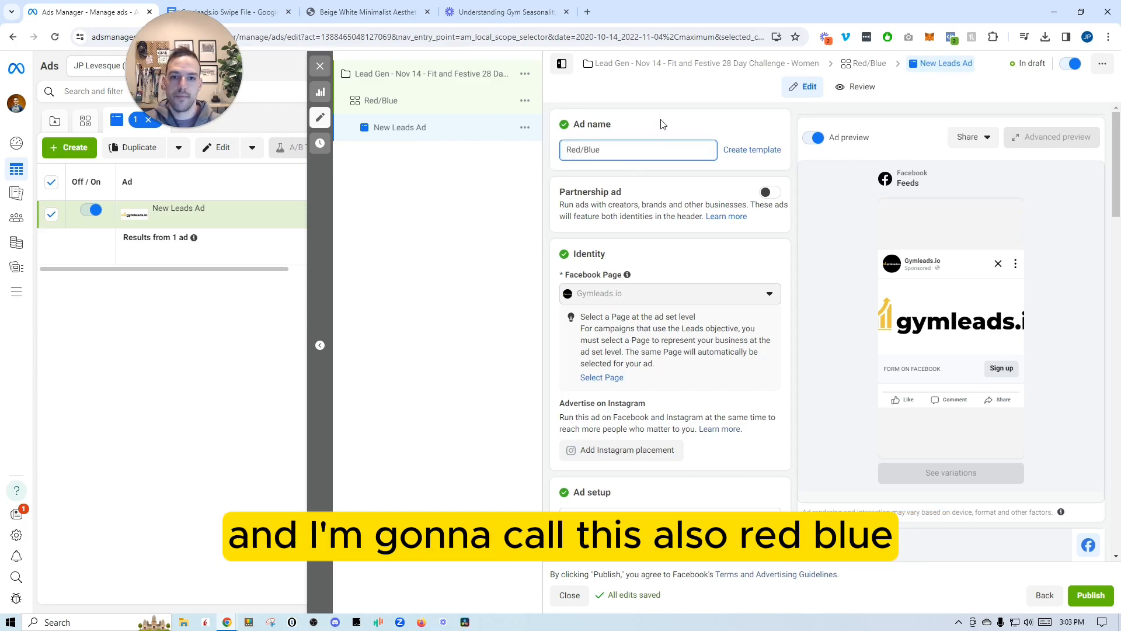
{"action": "left_click", "coordinate": [662, 122]}
Turn off multi-advertiser ads in the ad setup and remove all existing media from the ad creative
{"action": "scroll", "coordinate": [650, 205], "scroll_direction": "down", "scroll_amount": 5}
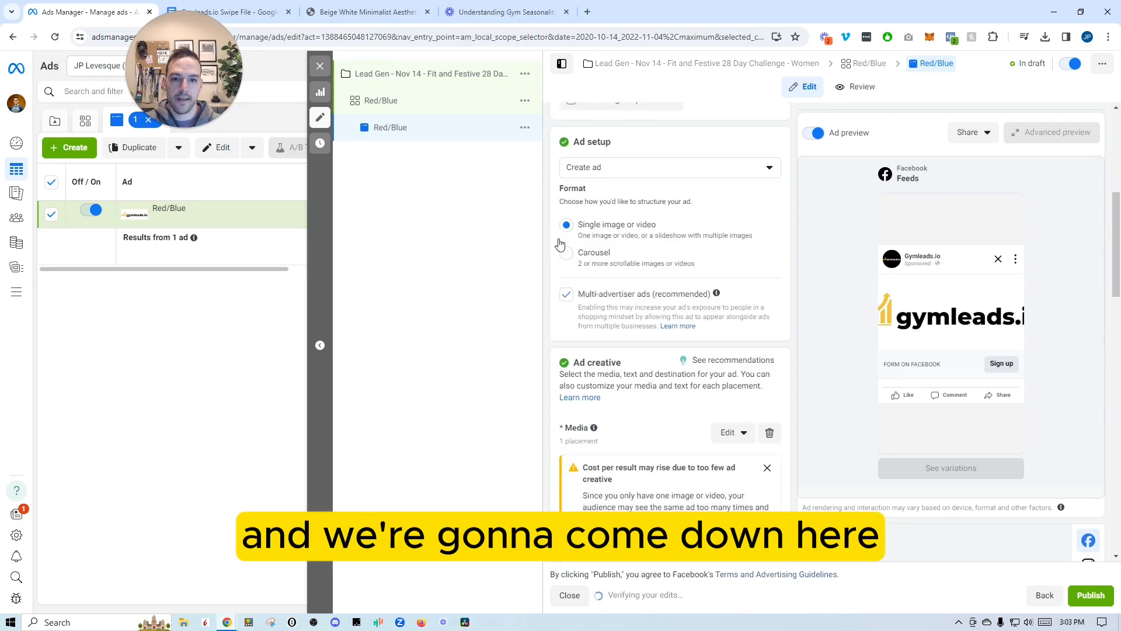
{"action": "left_click", "coordinate": [565, 297]}
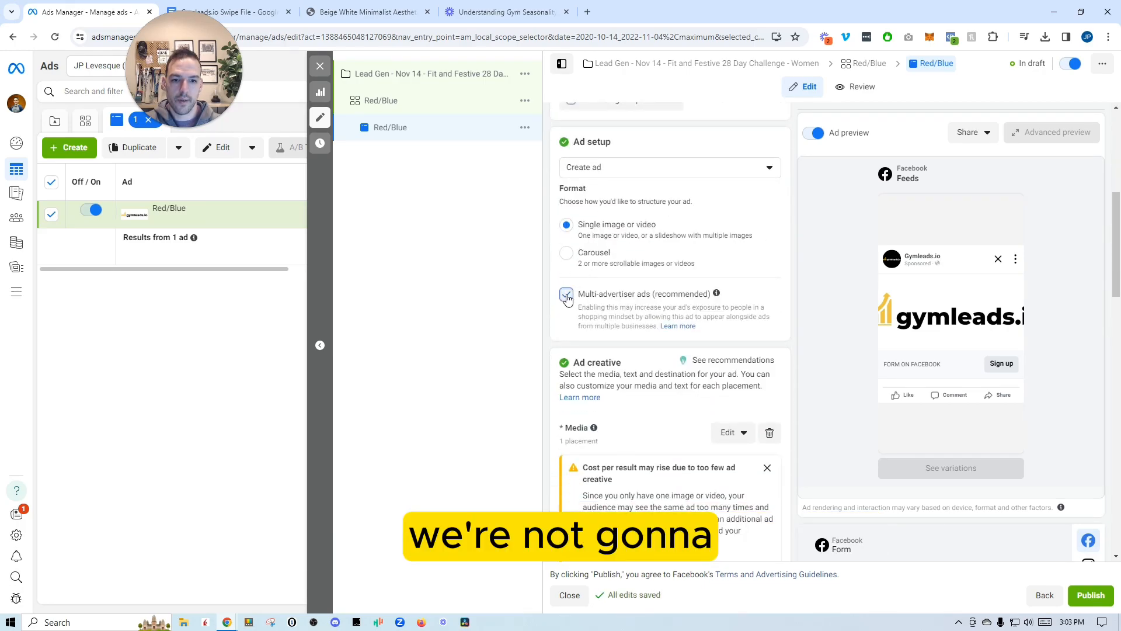
{"action": "scroll", "coordinate": [715, 242], "scroll_direction": "down", "scroll_amount": 4}
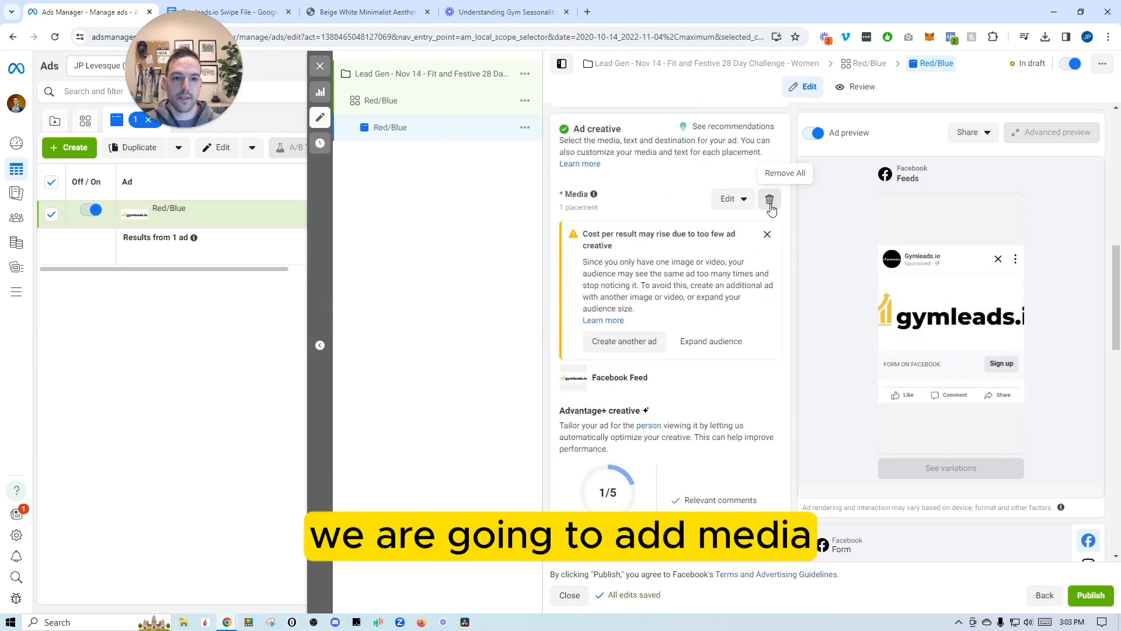
{"action": "left_click", "coordinate": [769, 201]}
Add the account image swipe 1 (1).jpg as the ad's media
{"action": "left_click", "coordinate": [604, 214]}
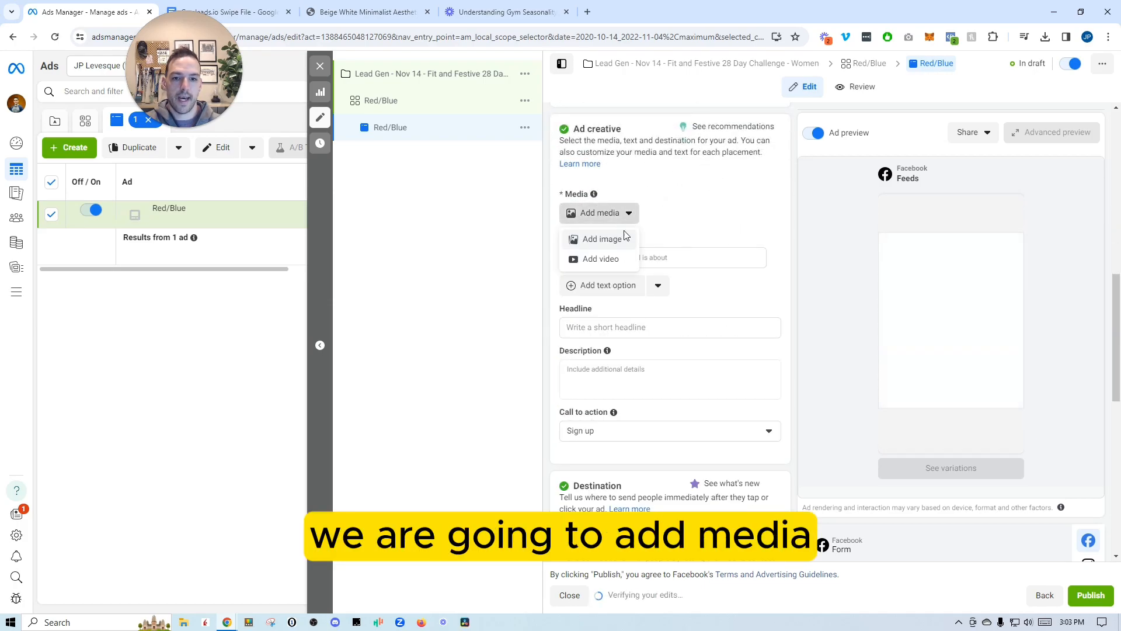
{"action": "left_click", "coordinate": [604, 240]}
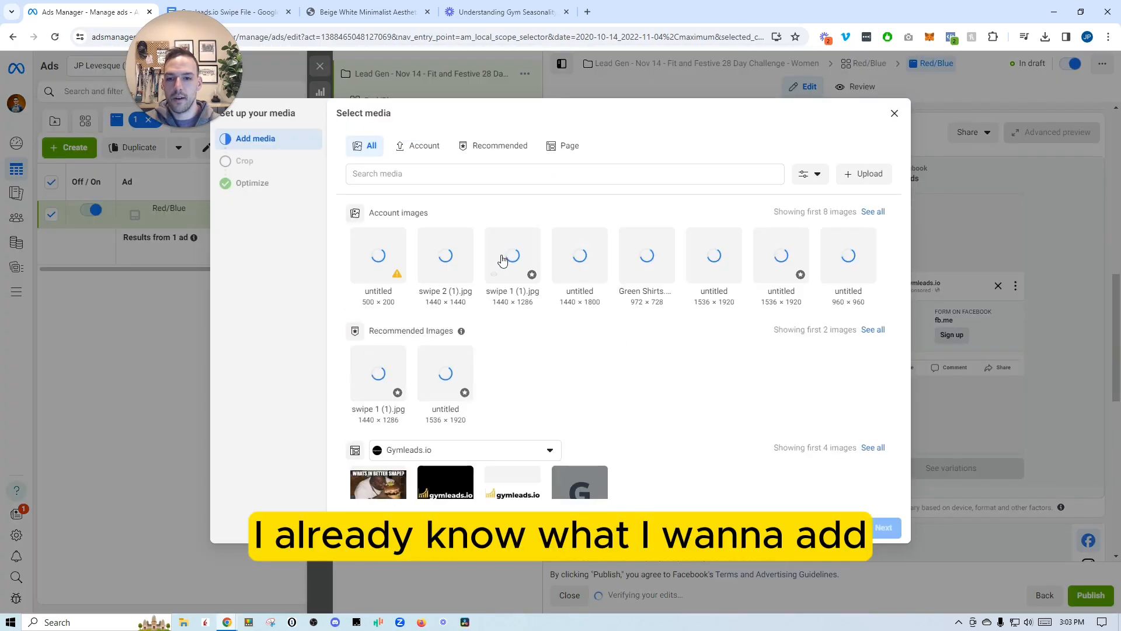
{"action": "left_click", "coordinate": [511, 253]}
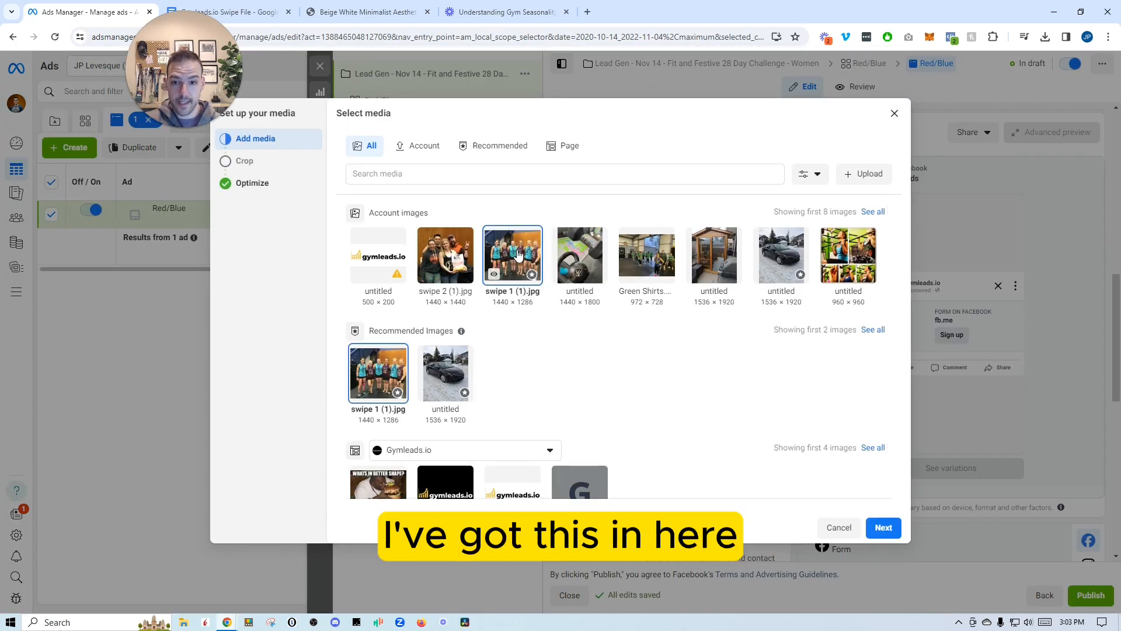
{"action": "left_click", "coordinate": [896, 532]}
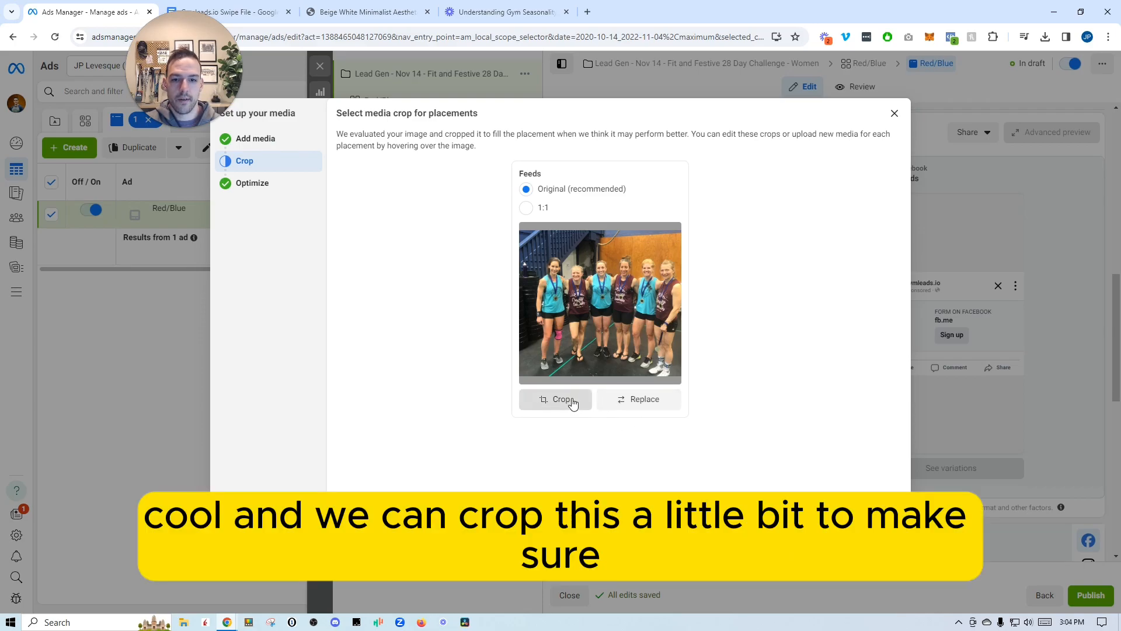
Crop the image to 1:1 for the Feeds placement, framing the group of six women, and continue to the creative optimizations
{"action": "left_click", "coordinate": [572, 400]}
{"action": "left_click_drag", "start_coordinate": [609, 339], "coordinate": [624, 341]}
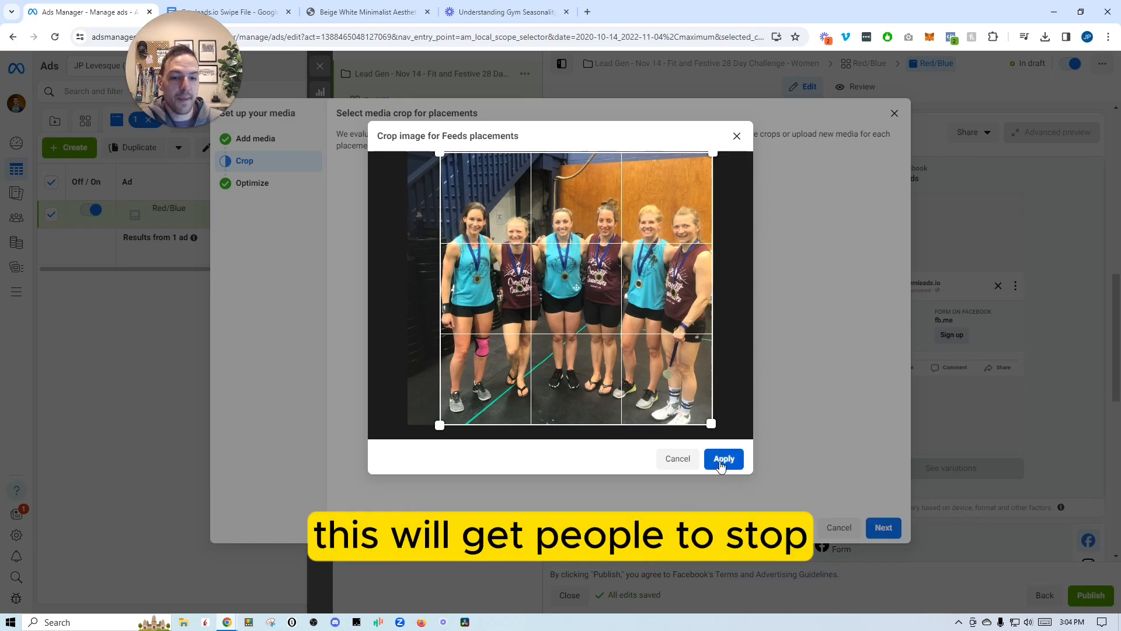
{"action": "left_click", "coordinate": [723, 460]}
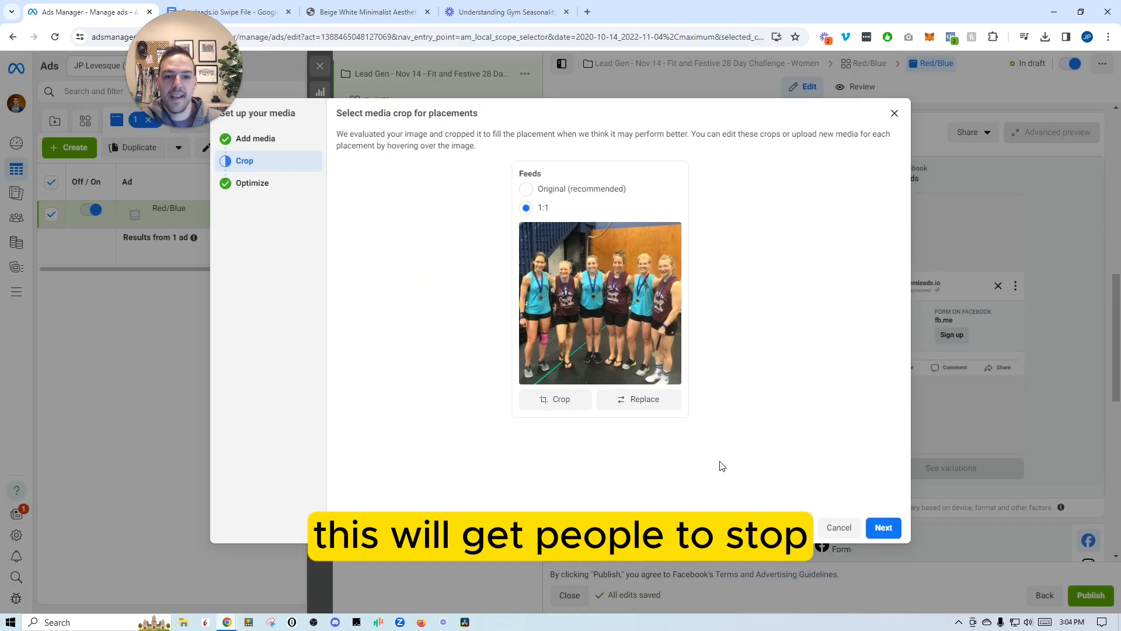
{"action": "left_click", "coordinate": [883, 528]}
Turn off the Relevant comments optimization and check that the other Advantage+ creative optimizations are off
{"action": "scroll", "coordinate": [546, 443], "scroll_direction": "down", "scroll_amount": 1}
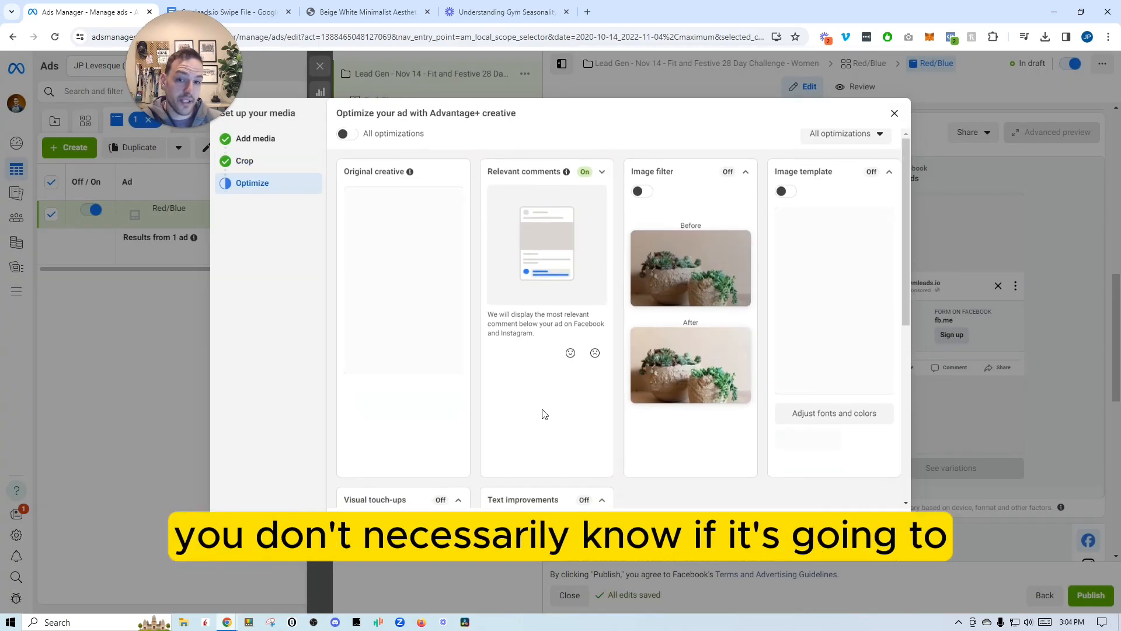
{"action": "left_click", "coordinate": [602, 216]}
{"action": "left_click", "coordinate": [501, 236]}
{"action": "scroll", "coordinate": [571, 265], "scroll_direction": "down", "scroll_amount": 3}
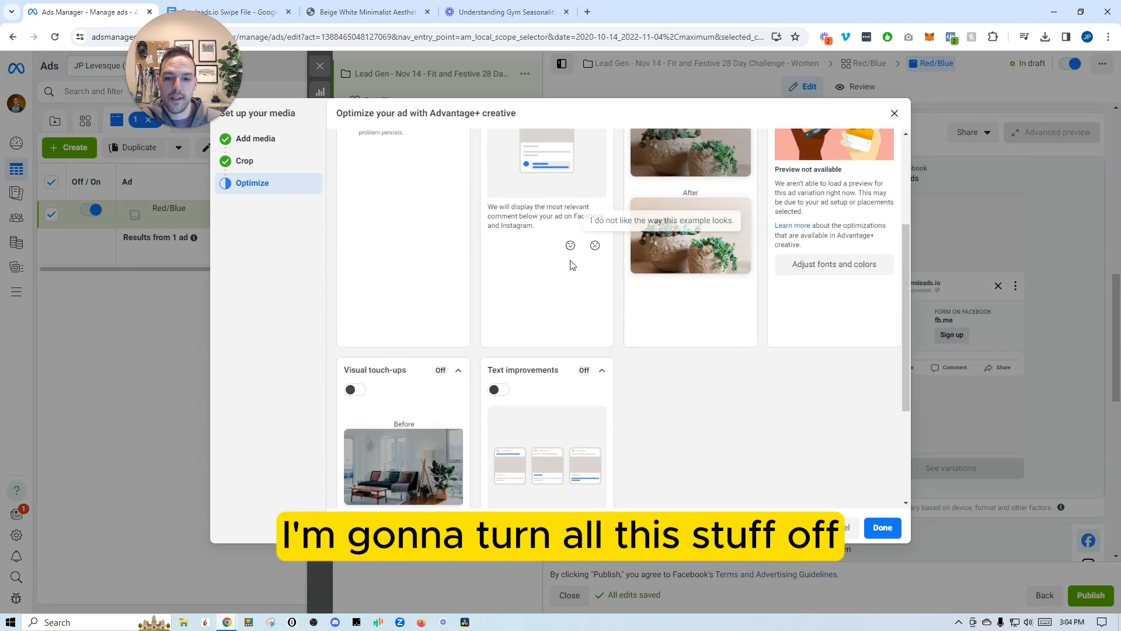
{"action": "scroll", "coordinate": [570, 265], "scroll_direction": "down", "scroll_amount": 2}
{"action": "scroll", "coordinate": [538, 369], "scroll_direction": "up", "scroll_amount": 5}
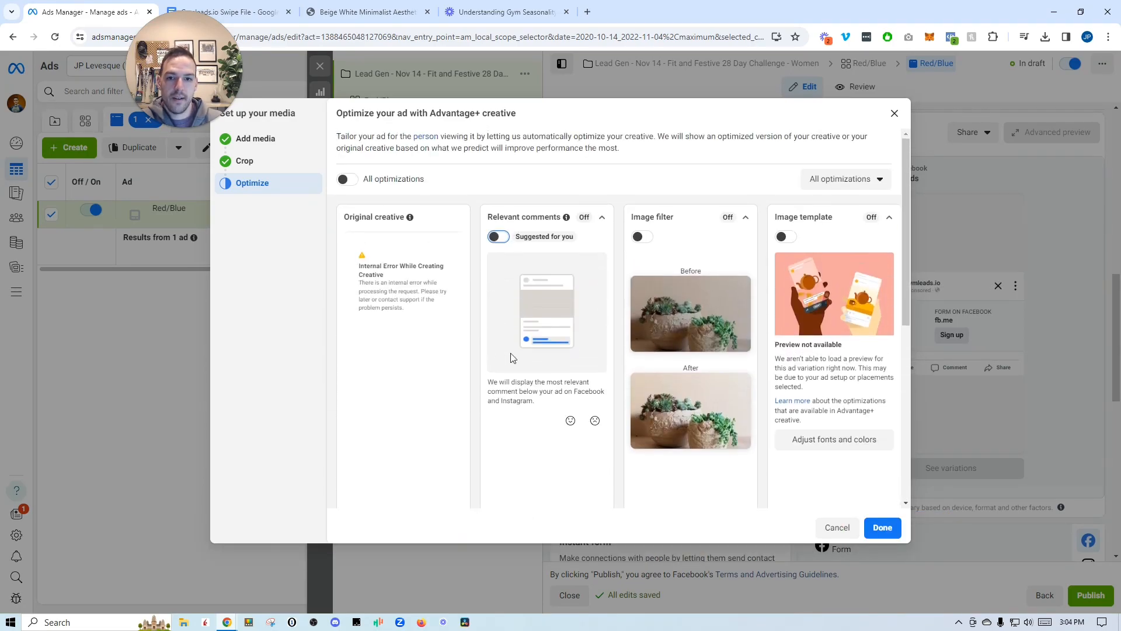
Finish the creative optimizations and enter the challenge primary text looking for 15 women, opening with "CALGARY LADIES, THIS IS YOUR MOMENT!"
{"action": "left_click", "coordinate": [882, 527]}
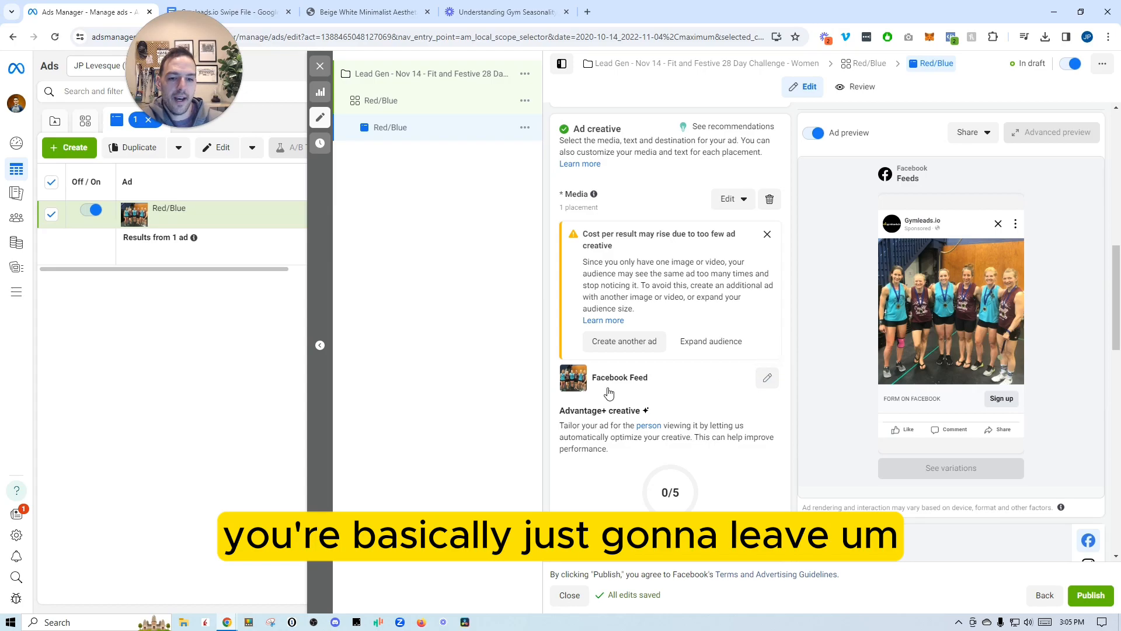
{"action": "scroll", "coordinate": [666, 327], "scroll_direction": "down", "scroll_amount": 4}
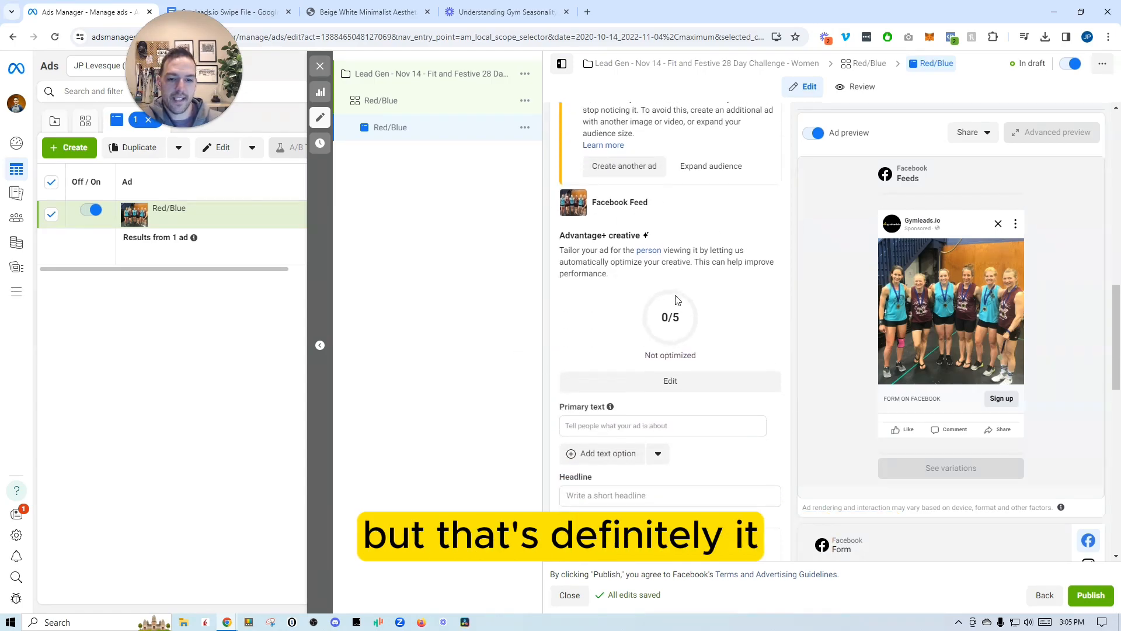
{"action": "scroll", "coordinate": [598, 290], "scroll_direction": "down", "scroll_amount": 2}
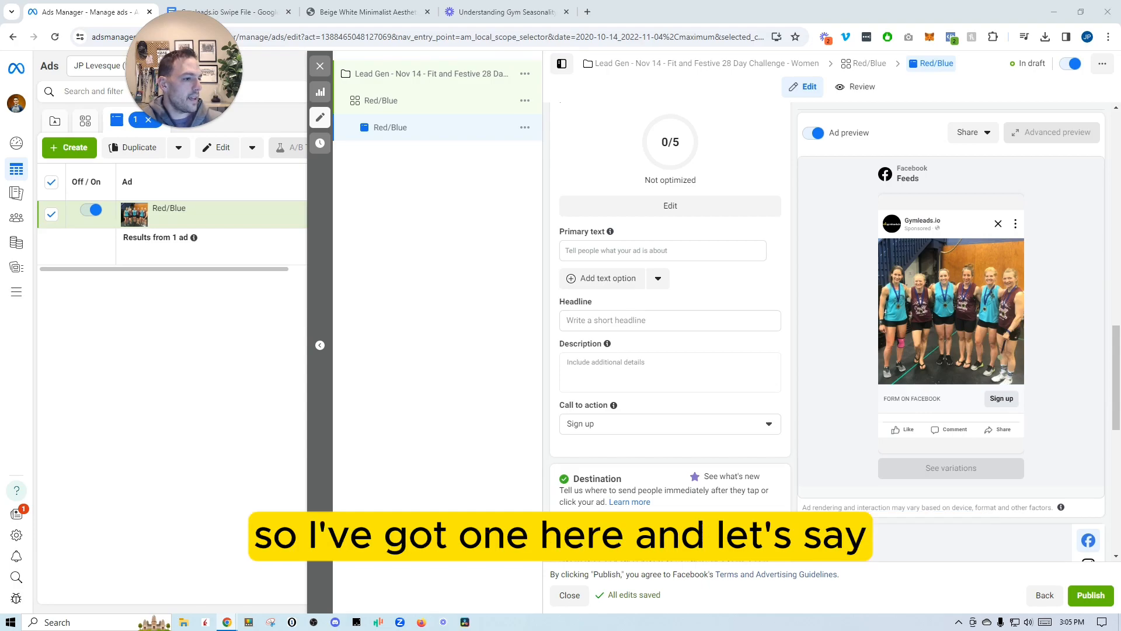
{"action": "left_click", "coordinate": [608, 251]}
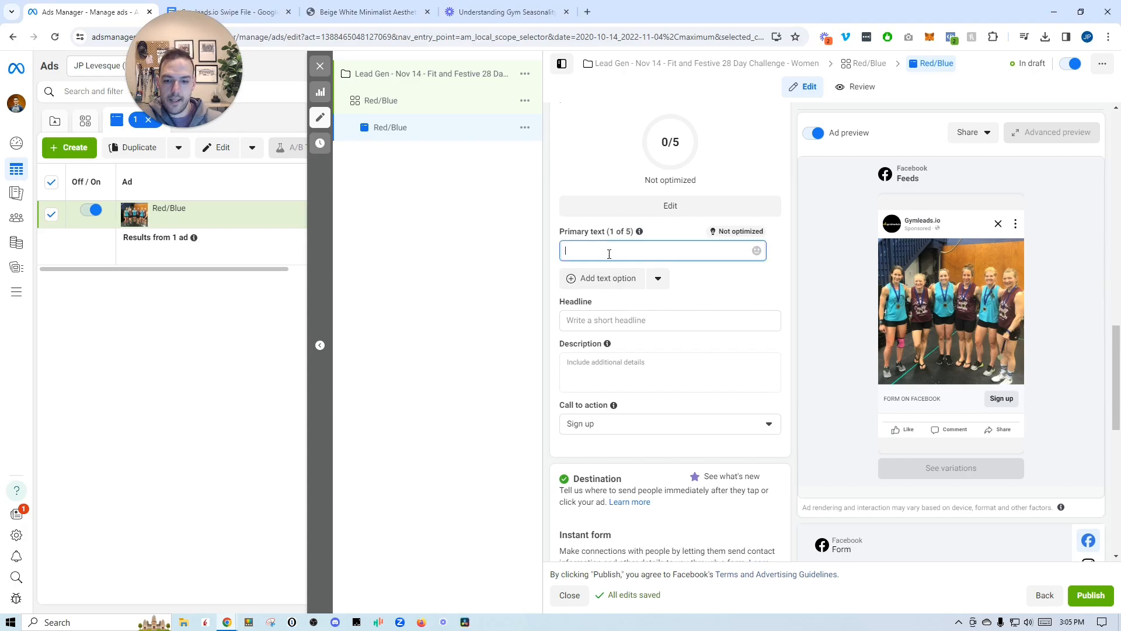
{"action": "type", "text": "💥 LADIES IN YOUR LOCAL AREA, THIS IS YOUR MOMENT! 💥 Get ready for a life-changing experience with our 28-Day Transformation Challenge!  We are looking for 15 incredible women to join us in this amazing journey. Fitness experience is not required – just your dedication to transform and uplift others! Click now to apply!"}
{"action": "left_click_drag", "start_coordinate": [670, 251], "coordinate": [578, 252]}
{"action": "type", "text": "CALGARY LADIES"}
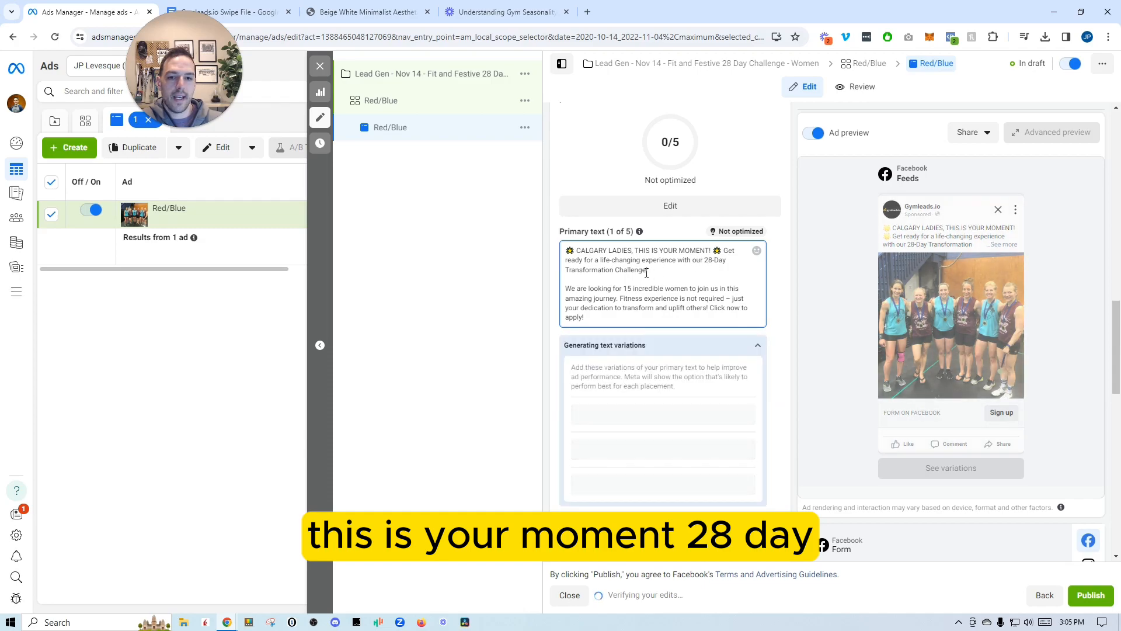
Change the challenge name in the primary text to "28-Day Fit and Festive Challenge"
{"action": "left_click_drag", "start_coordinate": [614, 271], "coordinate": [568, 275]}
{"action": "type", "text": "Fit and"}
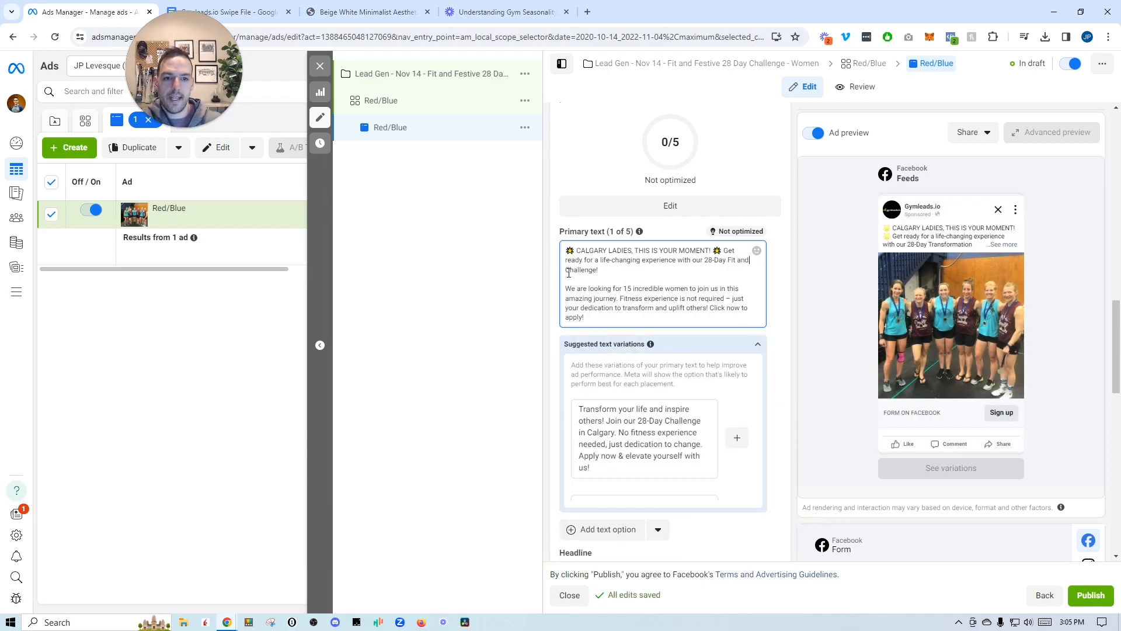
{"action": "type", "text": " Festive"}
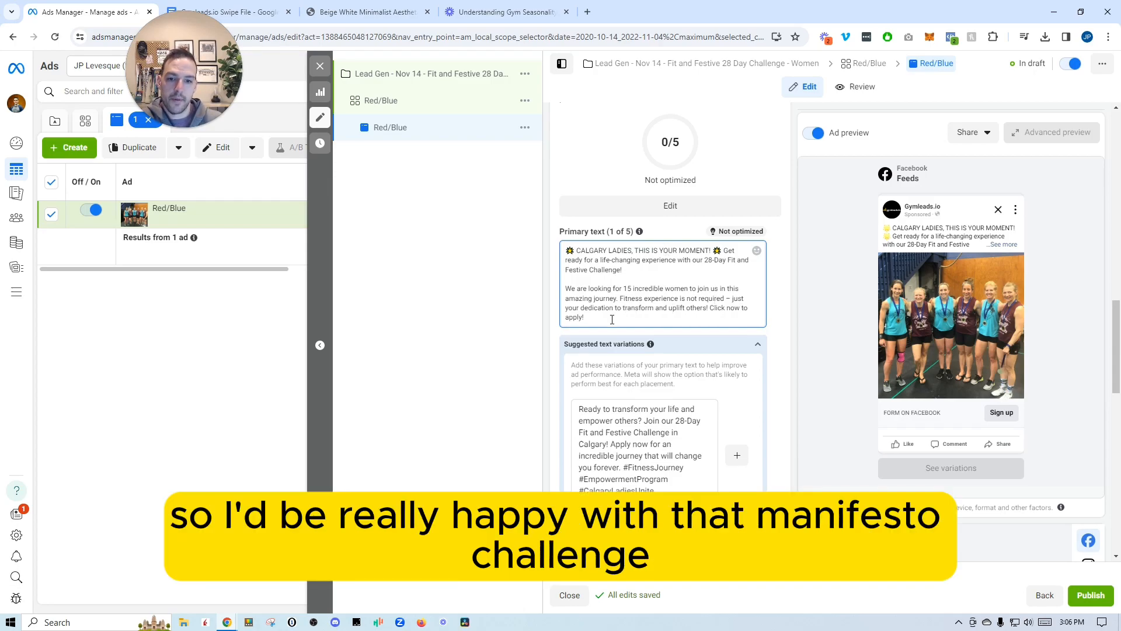
Enter "28 DAY FIT AND FESTIVE CHALLENGE, STARTS NOV 15!" as the ad headline
{"action": "scroll", "coordinate": [654, 268], "scroll_direction": "down", "scroll_amount": 3}
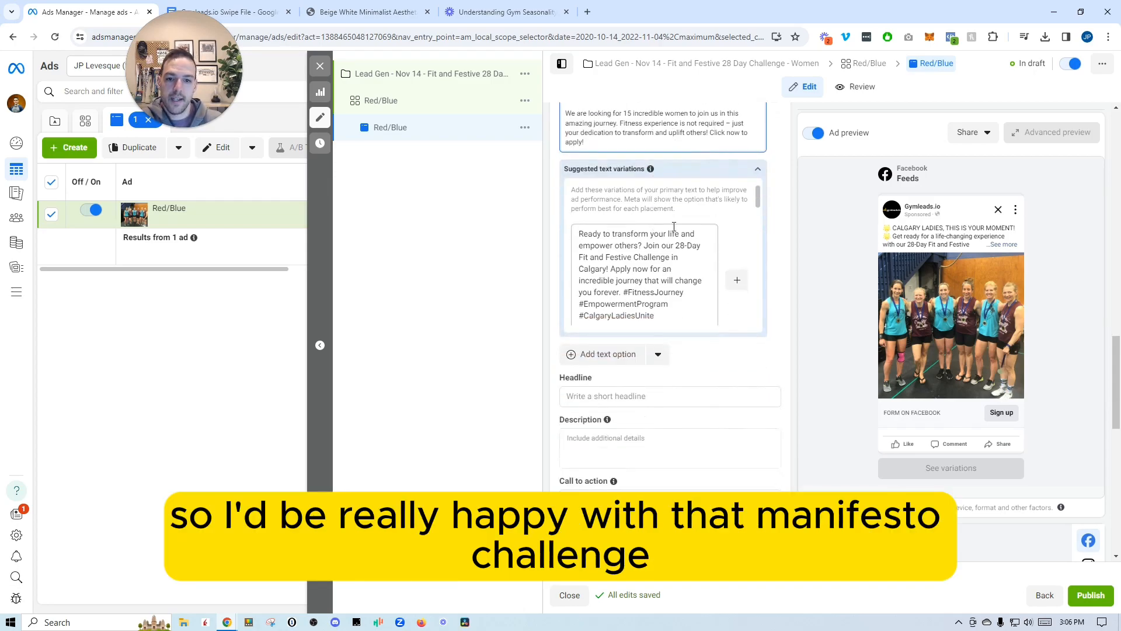
{"action": "scroll", "coordinate": [676, 227], "scroll_direction": "down", "scroll_amount": 4}
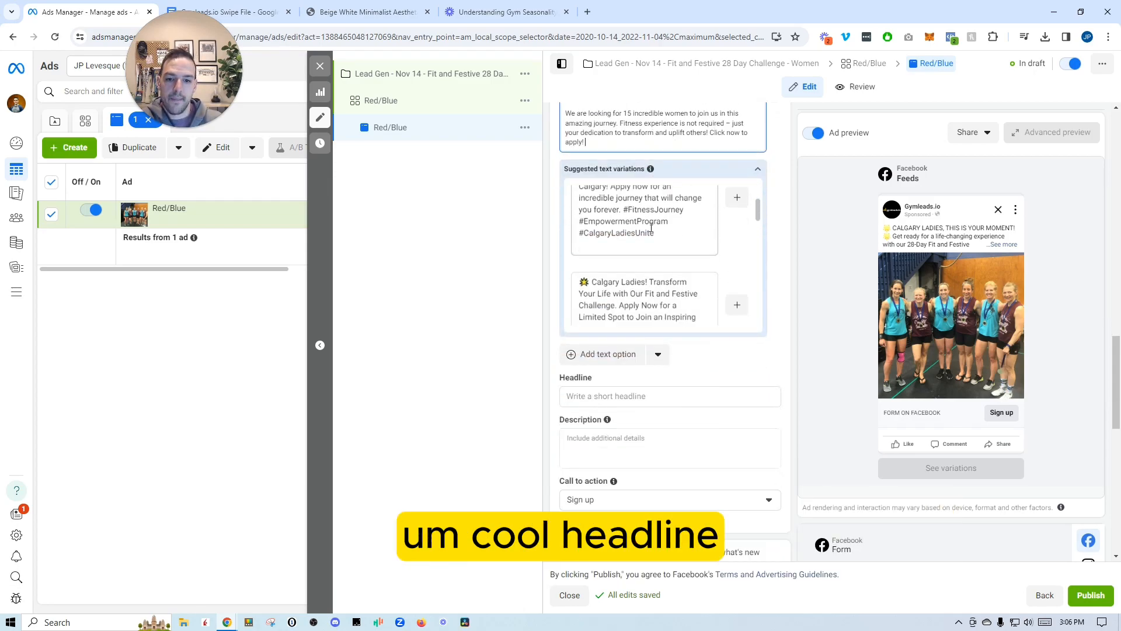
{"action": "left_click", "coordinate": [628, 397]}
{"action": "type", "text": "28 DAY FIT AND"}
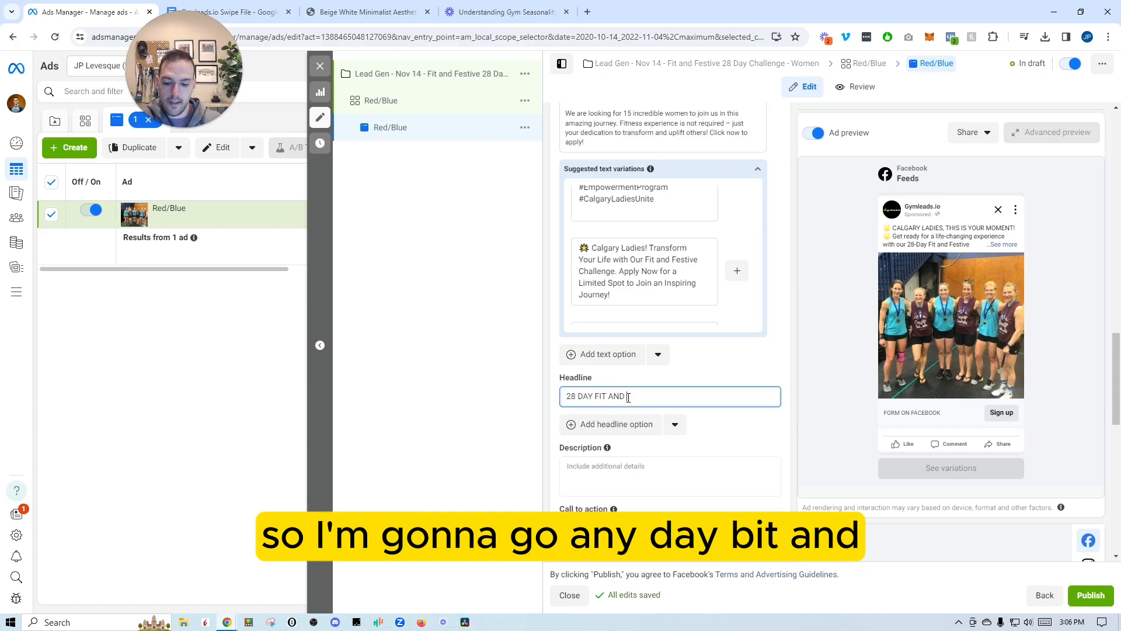
{"action": "type", "text": " FESTI"}
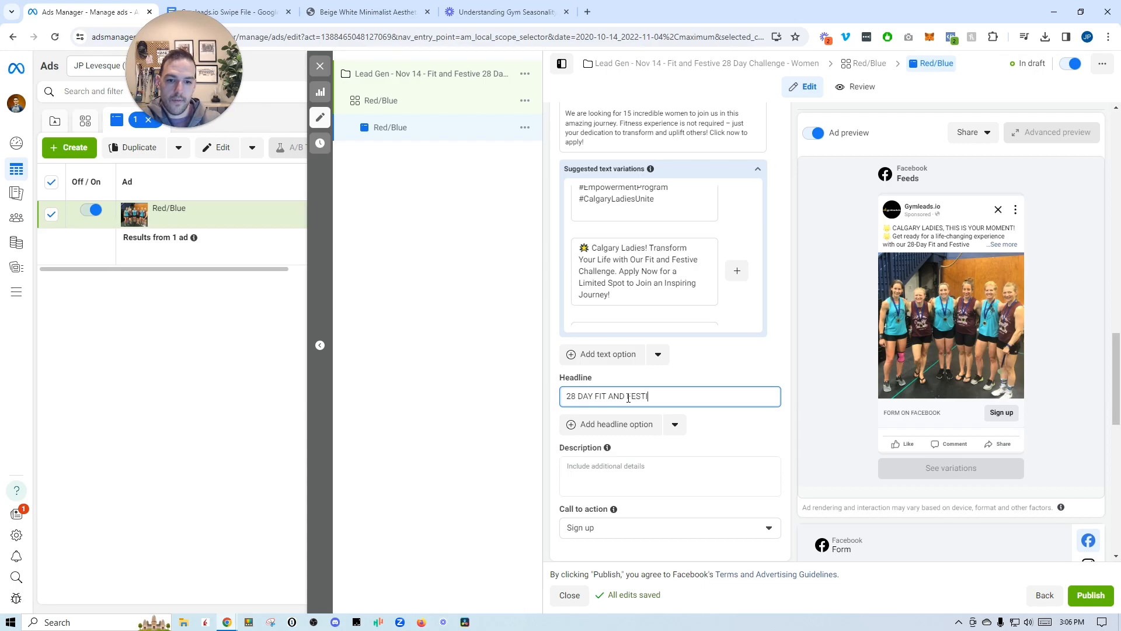
{"action": "type", "text": "CE CHALL"}
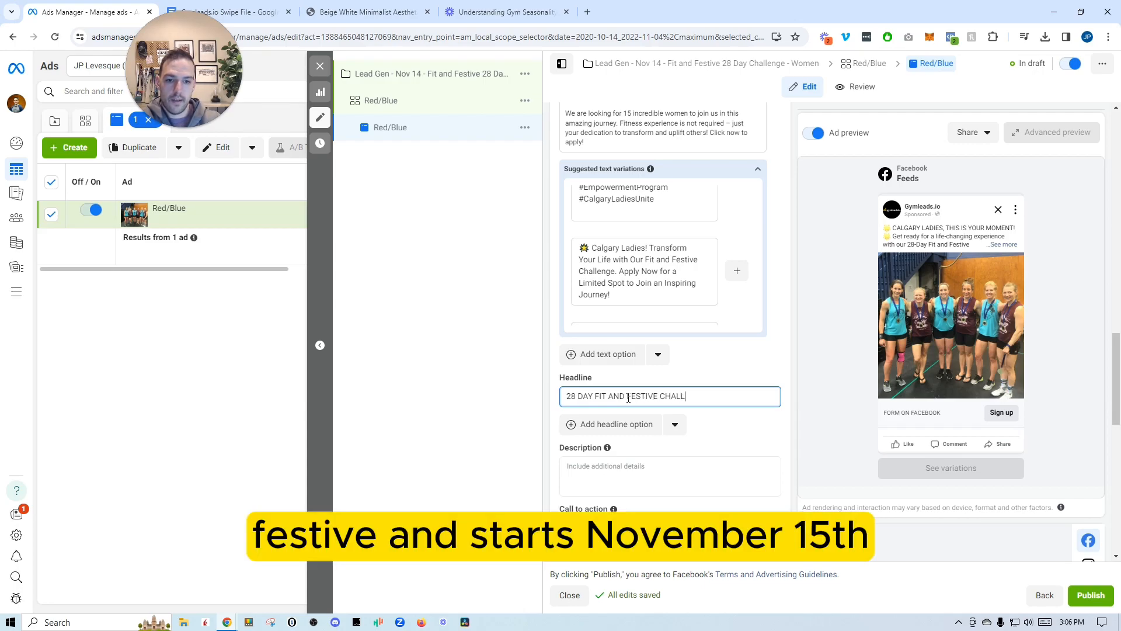
{"action": "type", "text": "ENGE, STARTS NM"}
Add "Start Nov 15th!" after the challenge name in the primary text
{"action": "scroll", "coordinate": [734, 296], "scroll_direction": "up", "scroll_amount": 2}
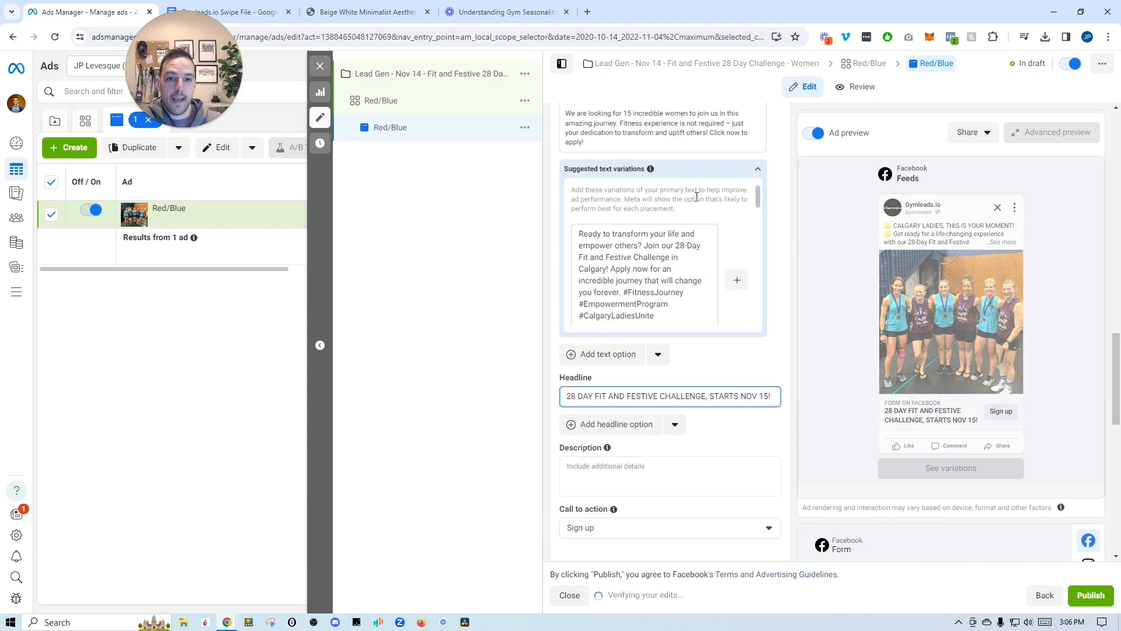
{"action": "scroll", "coordinate": [713, 175], "scroll_direction": "up", "scroll_amount": 2}
{"action": "scroll", "coordinate": [713, 157], "scroll_direction": "up", "scroll_amount": 1}
{"action": "left_click", "coordinate": [680, 213]}
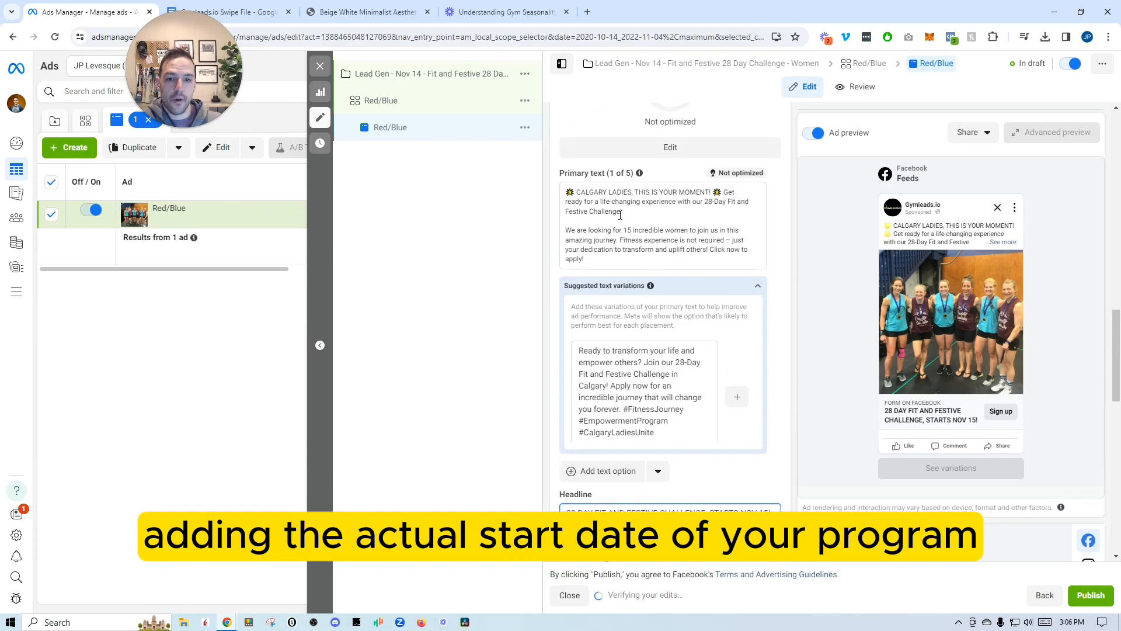
{"action": "type", "text": "Start"}
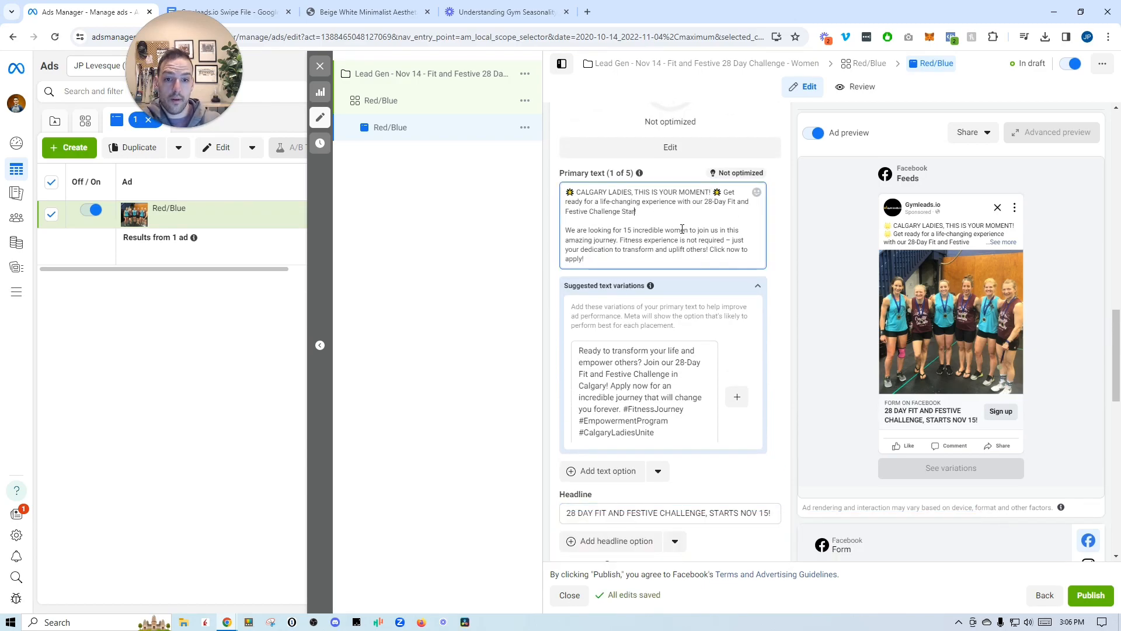
{"action": "type", "text": "N"}
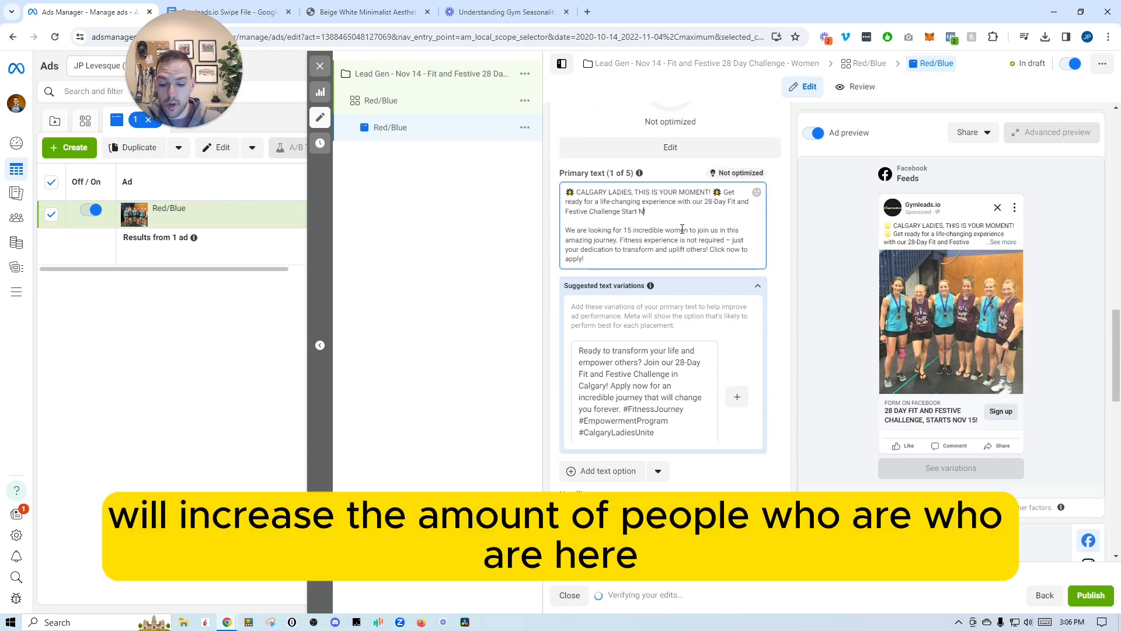
{"action": "type", "text": "ov 15th!"}
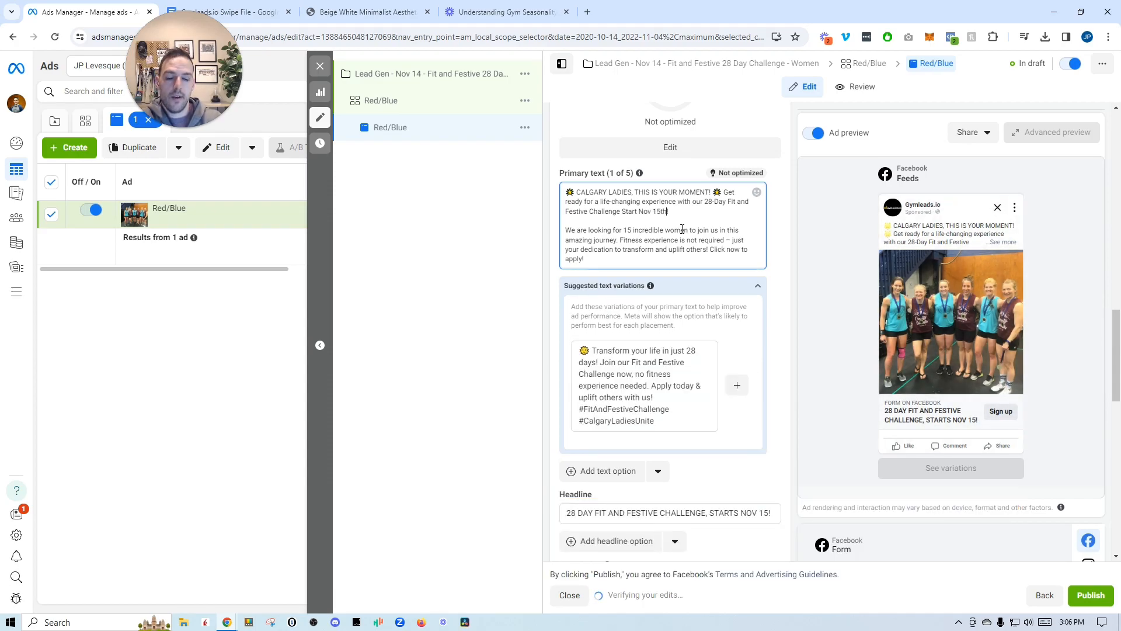
{"action": "left_click", "coordinate": [655, 210]}
{"action": "key", "text": "BackSpace"}
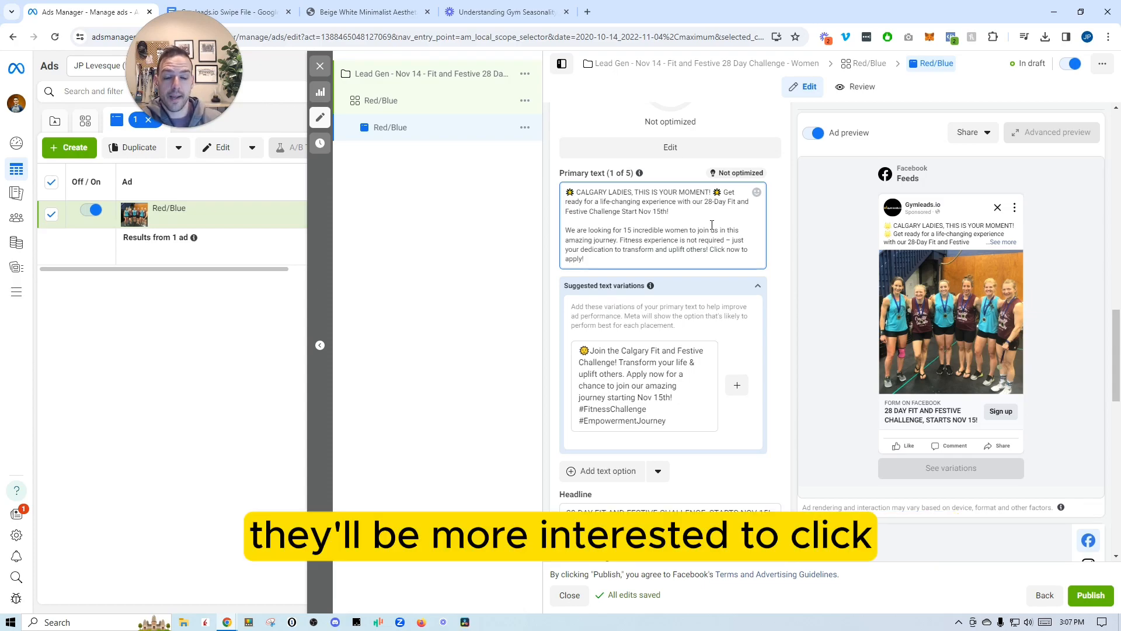
{"action": "key", "text": "Delete"}
{"action": "left_click", "coordinate": [687, 214]}
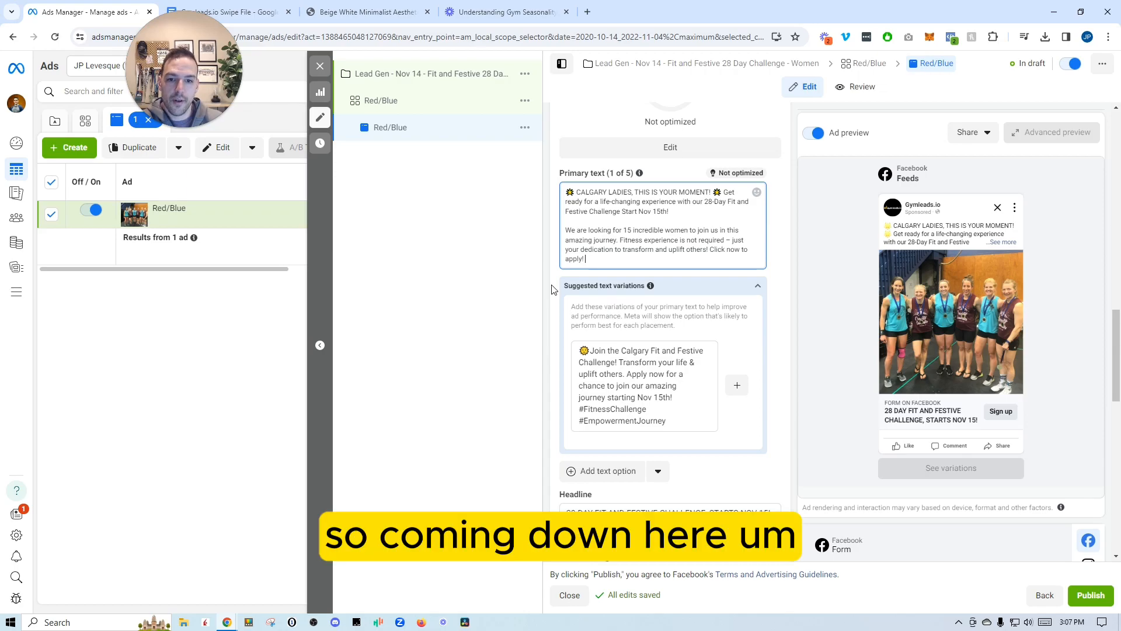
Leave the description empty and set the ad's call to action to Learn more
{"action": "scroll", "coordinate": [583, 320], "scroll_direction": "down", "scroll_amount": 3}
{"action": "scroll", "coordinate": [584, 320], "scroll_direction": "down", "scroll_amount": 2}
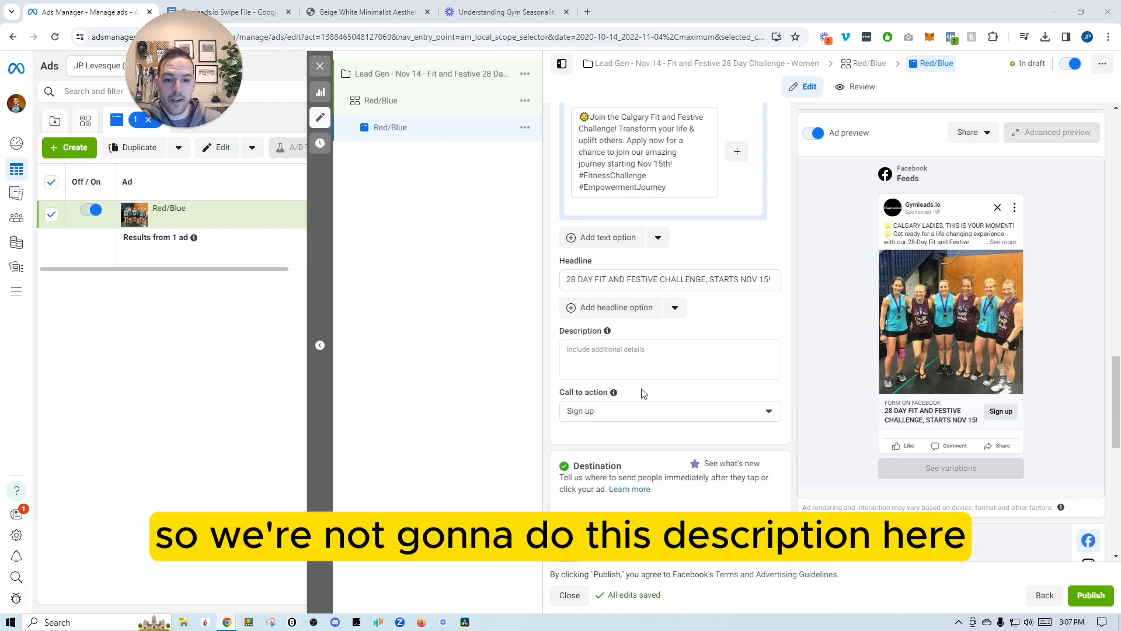
{"action": "scroll", "coordinate": [645, 394], "scroll_direction": "down", "scroll_amount": 2}
{"action": "left_click", "coordinate": [613, 300]}
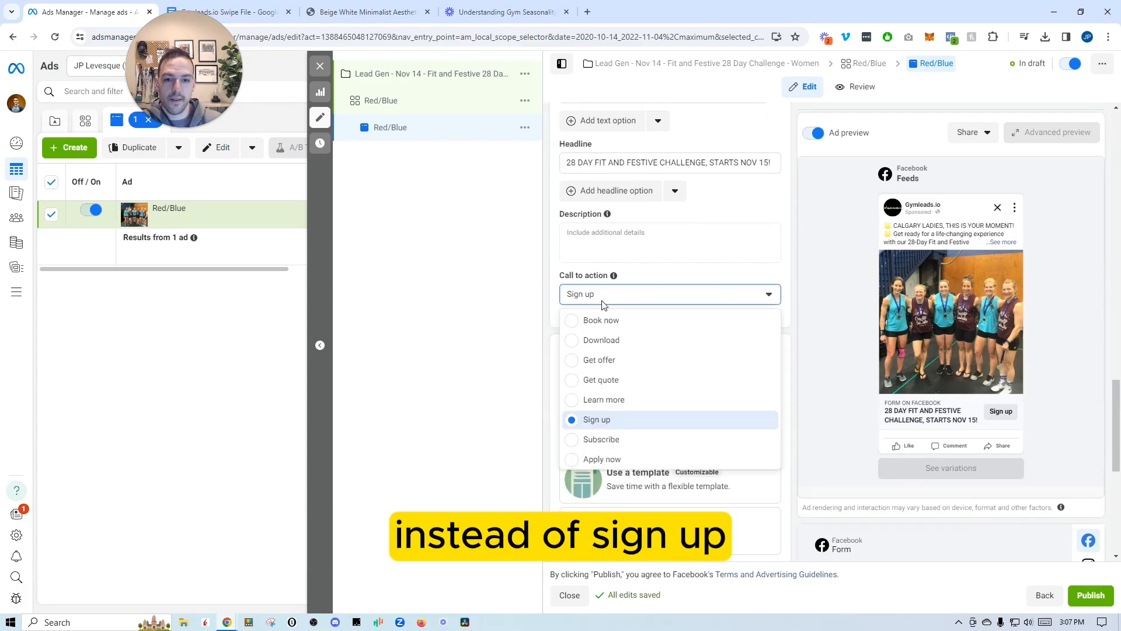
{"action": "left_click", "coordinate": [569, 399]}
Duplicate the 90 Day Transformation - Women - 10/24 instant form and remove the date from the copy's name
{"action": "scroll", "coordinate": [552, 323], "scroll_direction": "down", "scroll_amount": 5}
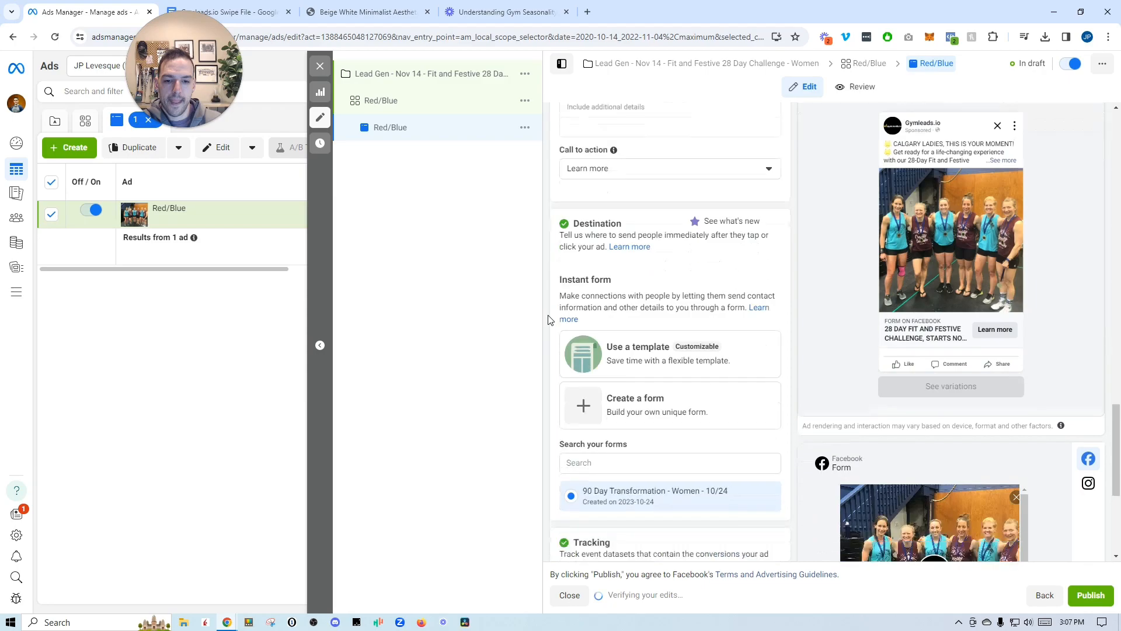
{"action": "scroll", "coordinate": [685, 333], "scroll_direction": "down", "scroll_amount": 2}
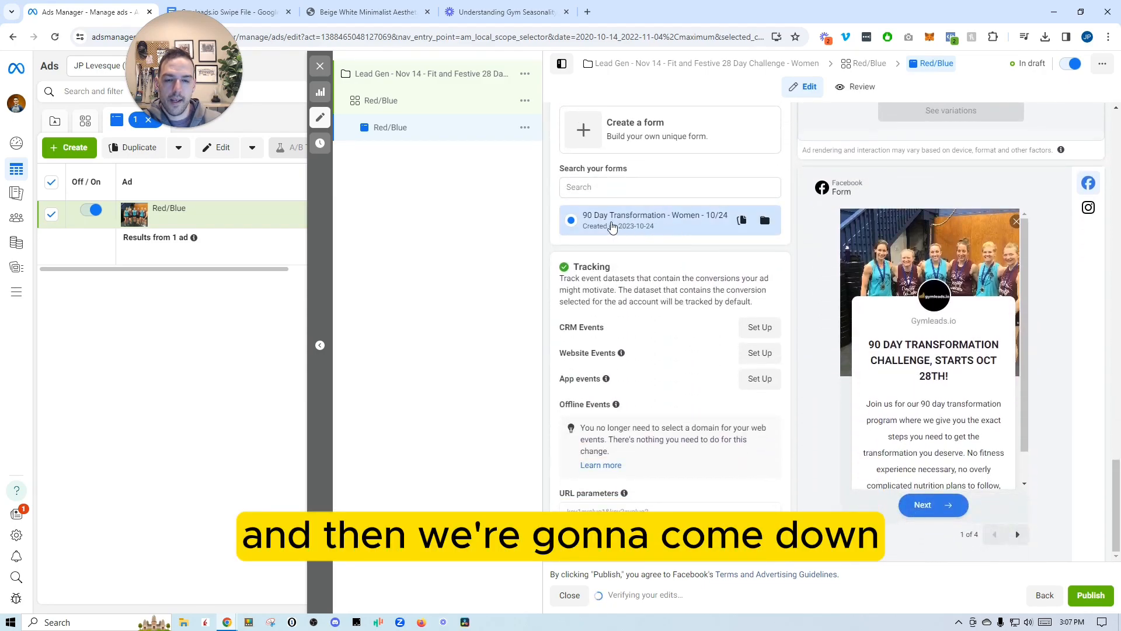
{"action": "scroll", "coordinate": [654, 298], "scroll_direction": "up", "scroll_amount": 3}
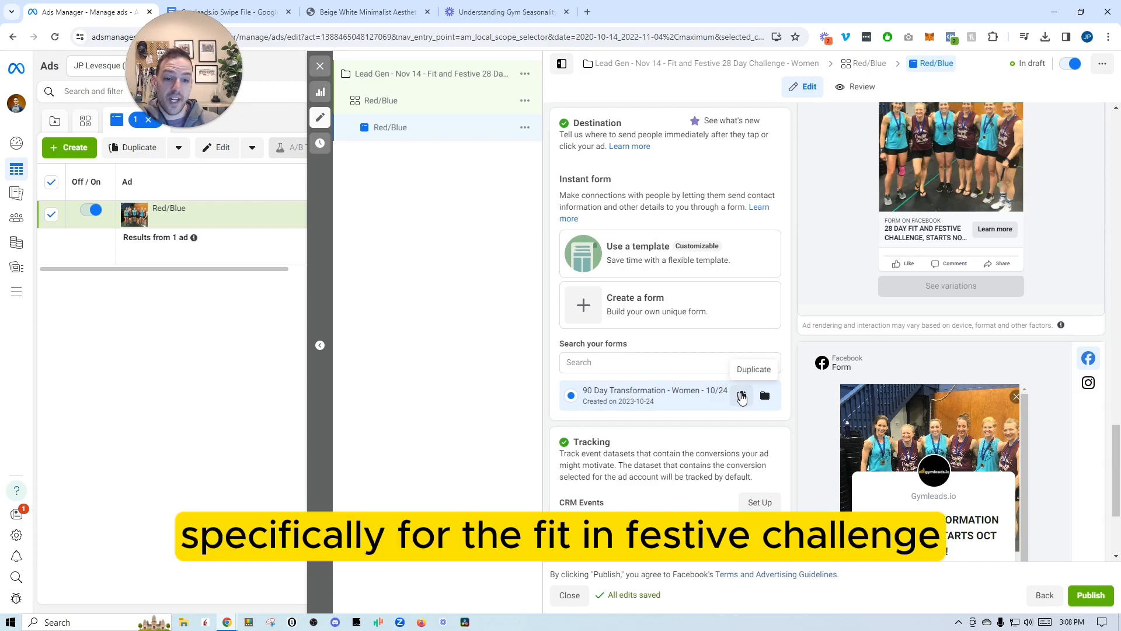
{"action": "left_click", "coordinate": [743, 397]}
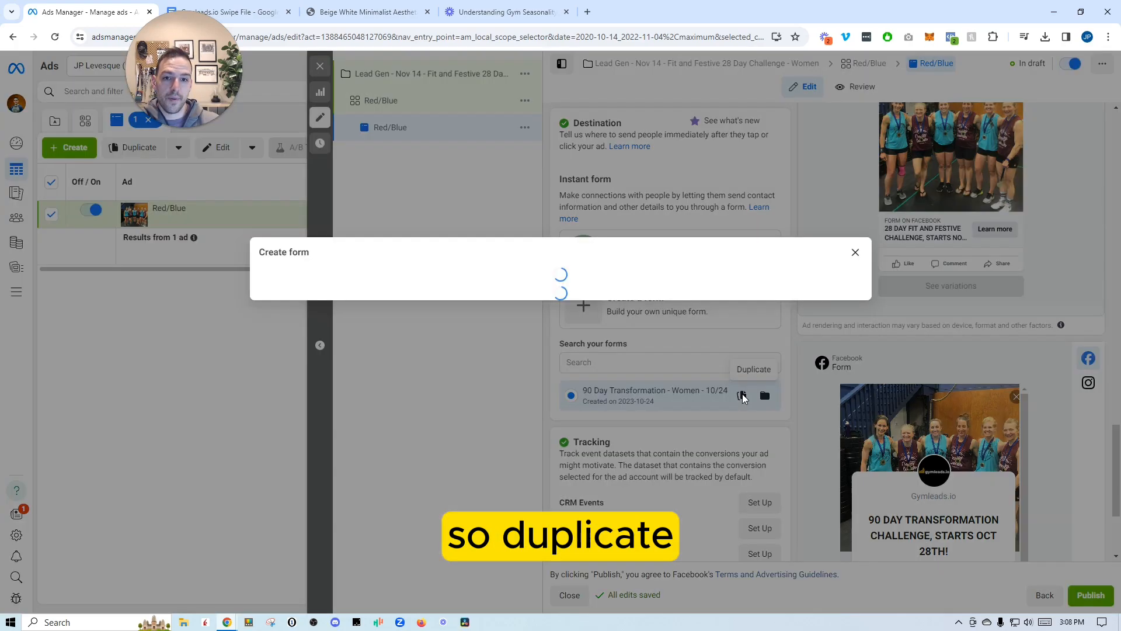
{"action": "left_click_drag", "start_coordinate": [432, 191], "coordinate": [390, 192]}
{"action": "key", "text": "BackSpace"}
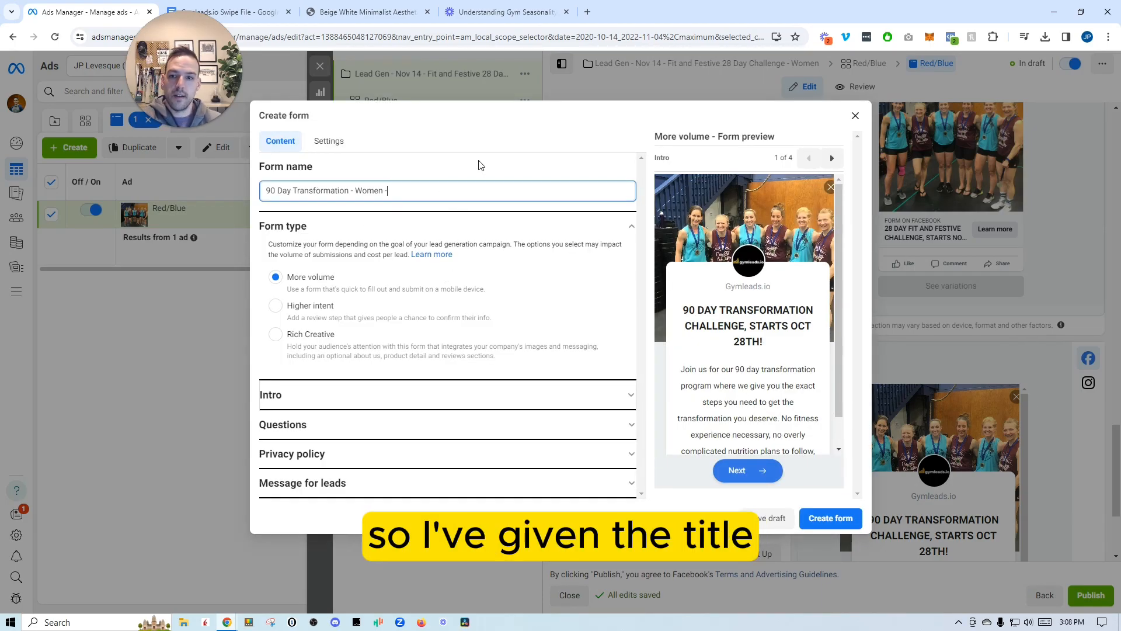
{"action": "left_click", "coordinate": [478, 168]}
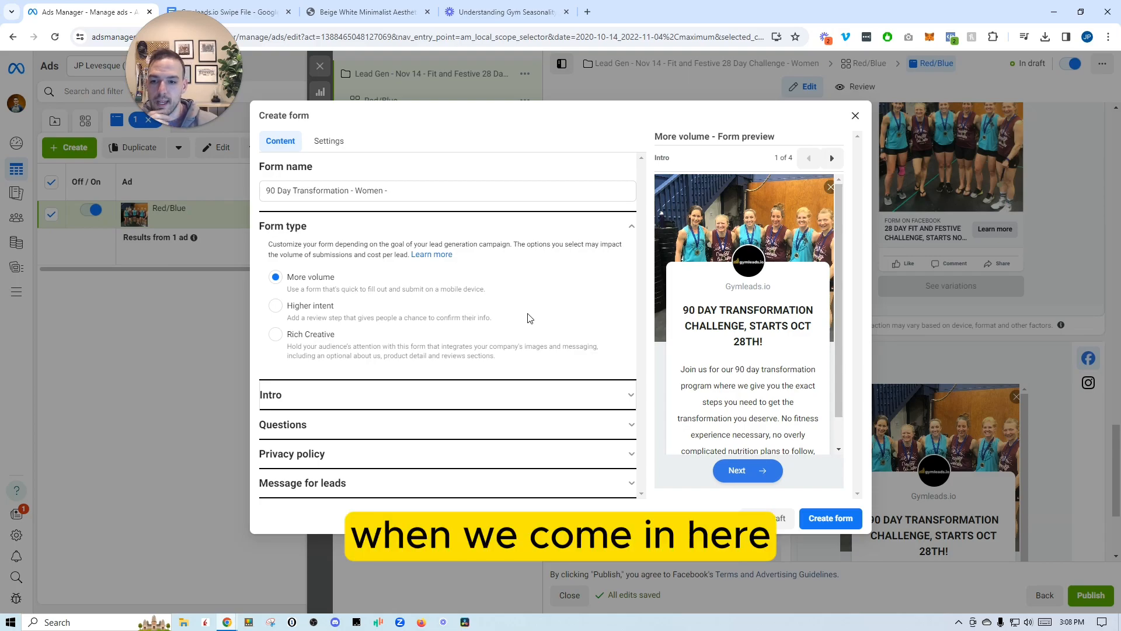
Copy the greeting description from the duplicated form's intro and close the form without saving it
{"action": "left_click", "coordinate": [601, 398]}
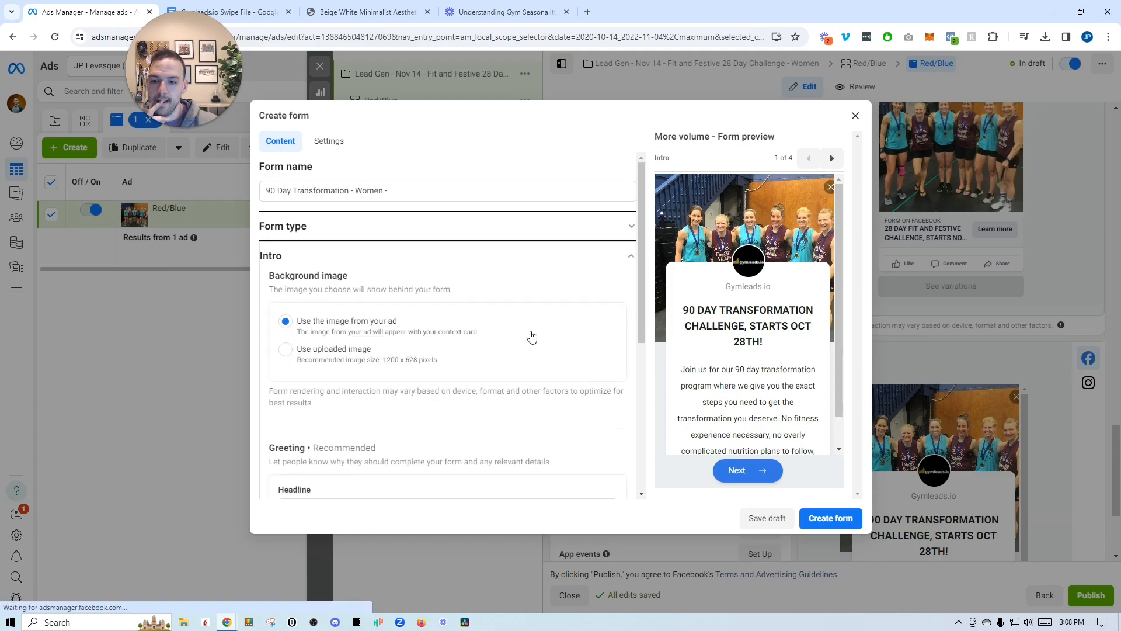
{"action": "scroll", "coordinate": [530, 335], "scroll_direction": "down", "scroll_amount": 4}
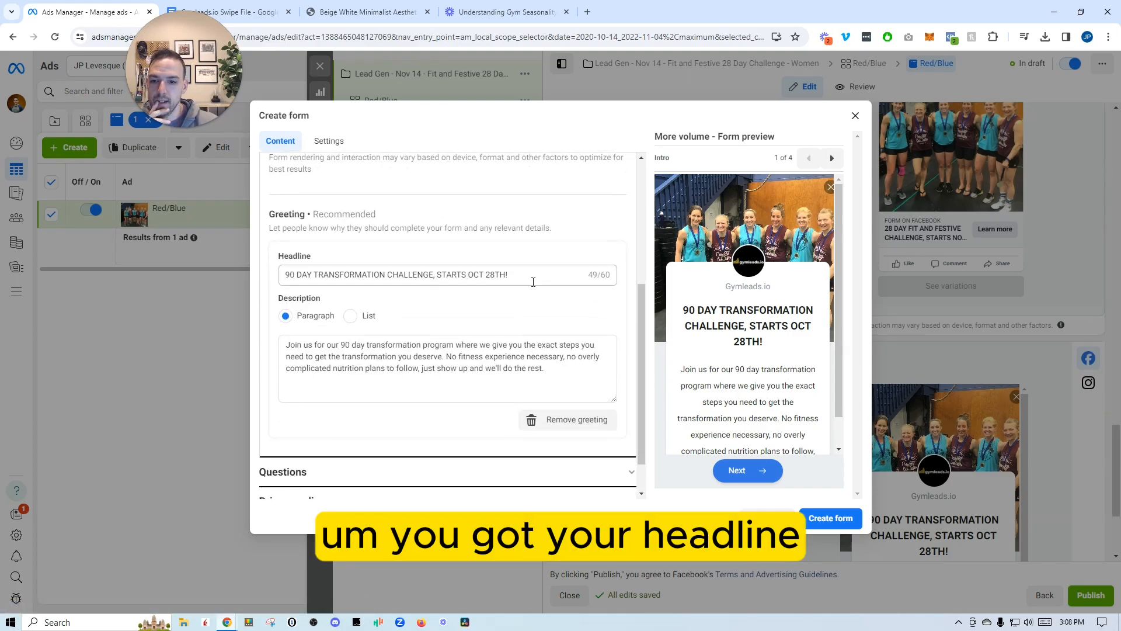
{"action": "left_click_drag", "start_coordinate": [549, 369], "coordinate": [280, 345]}
{"action": "key", "text": "ctrl+c"}
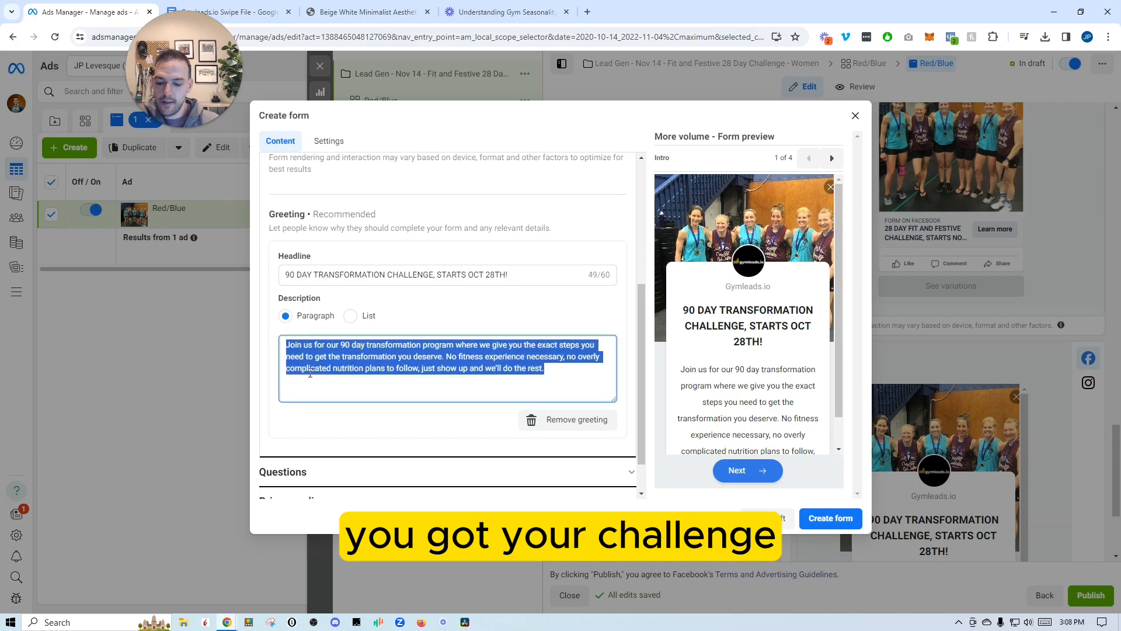
{"action": "left_click", "coordinate": [856, 116]}
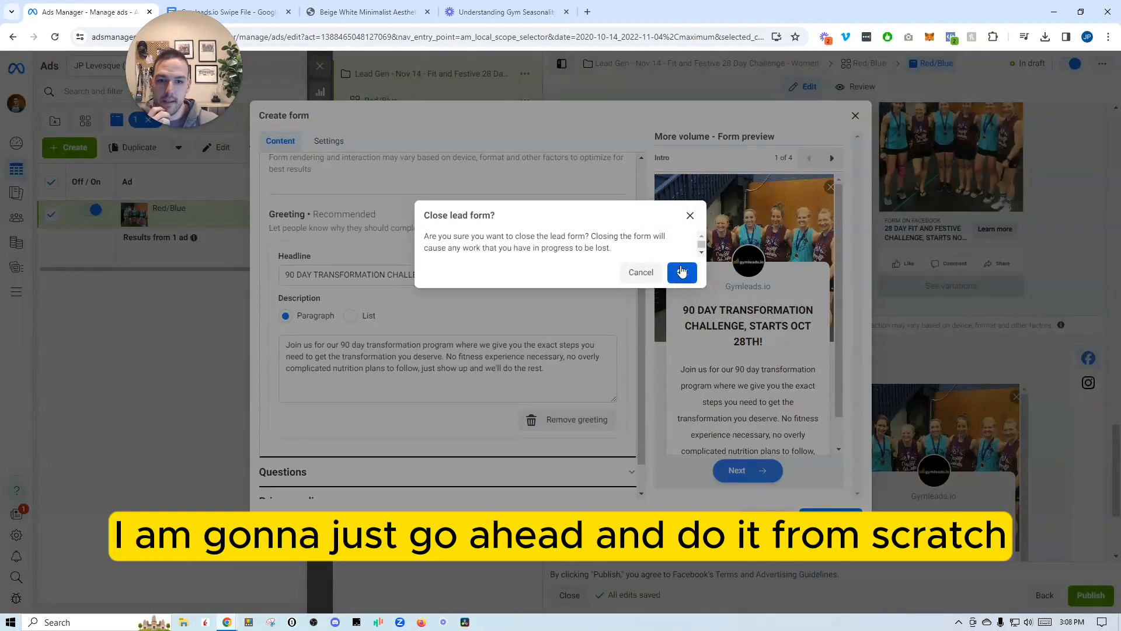
{"action": "left_click", "coordinate": [648, 275]}
{"action": "left_click", "coordinate": [853, 119]}
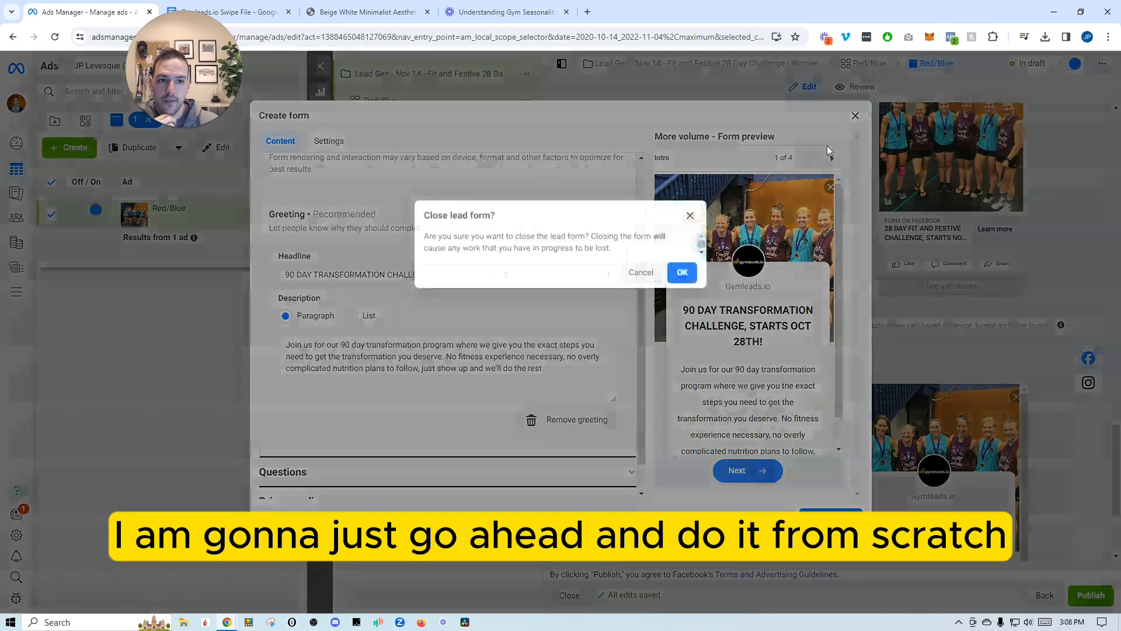
{"action": "left_click", "coordinate": [682, 272]}
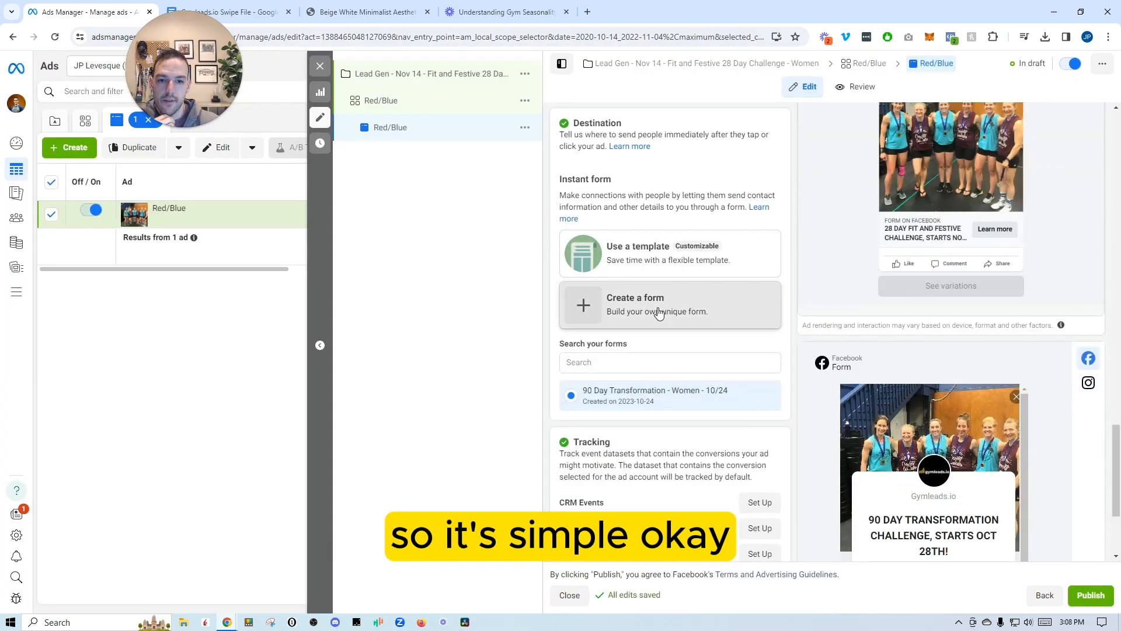
Create a new instant form named "28 Day fit and festive nov 15"
{"action": "left_click", "coordinate": [659, 313]}
{"action": "left_click_drag", "start_coordinate": [415, 195], "coordinate": [255, 198]}
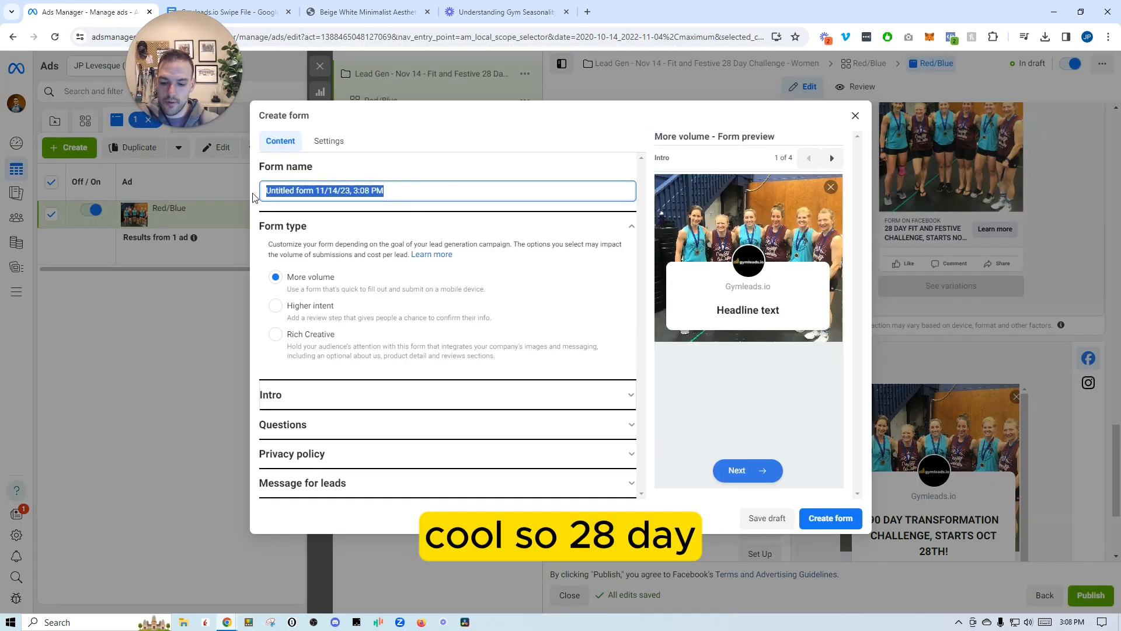
{"action": "type", "text": "28 Day fit and festgive nov 1"}
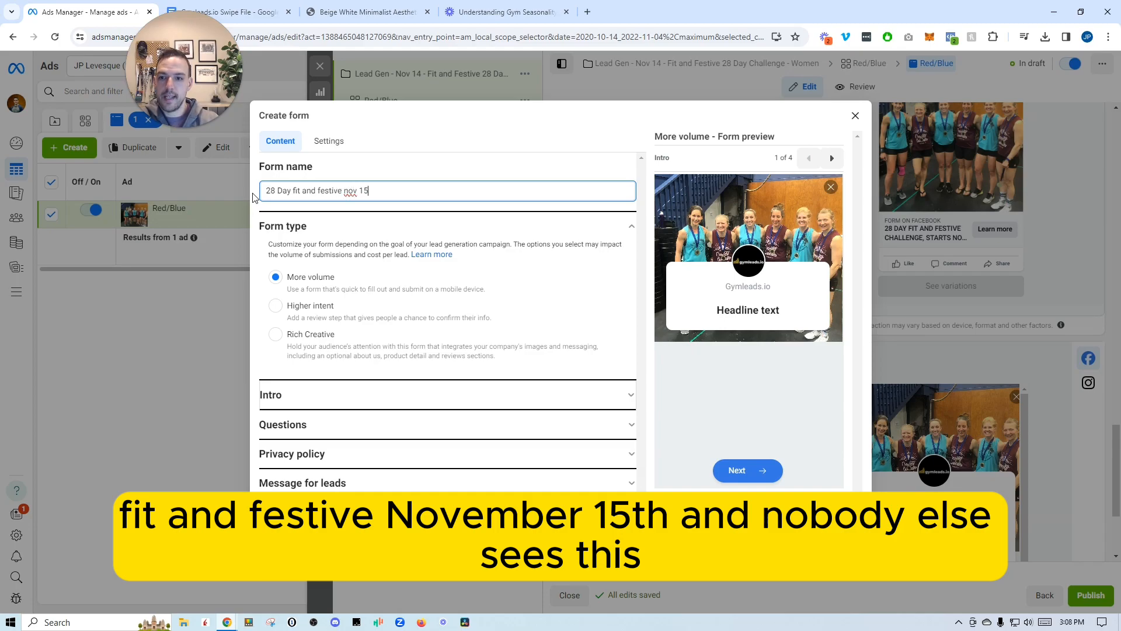
Capitalize the month in the form name so it reads "28 Day fit and festive Nov 15"
{"action": "type", "text": "5"}
{"action": "left_click", "coordinate": [349, 190]}
{"action": "key", "text": "BackSpace"}
{"action": "type", "text": "N"}
{"action": "left_click", "coordinate": [462, 153]}
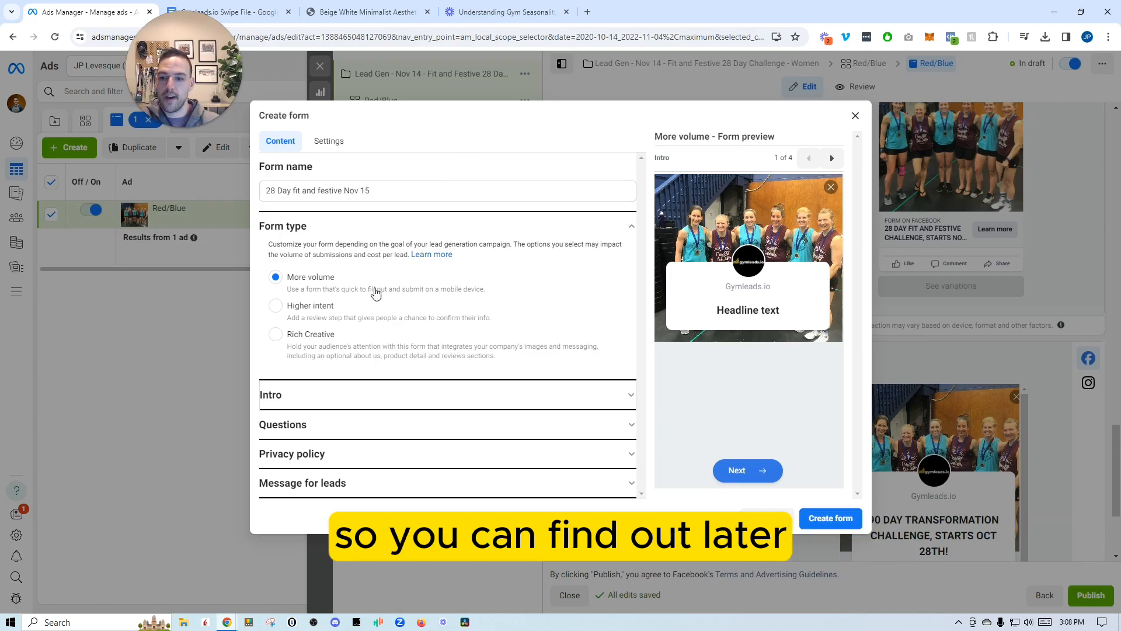
Paste the copied greeting description into the form's intro, replacing "90 day transformation program" with "28 Day fit and festive challenge"
{"action": "left_click", "coordinate": [560, 402]}
{"action": "scroll", "coordinate": [502, 374], "scroll_direction": "down", "scroll_amount": 2}
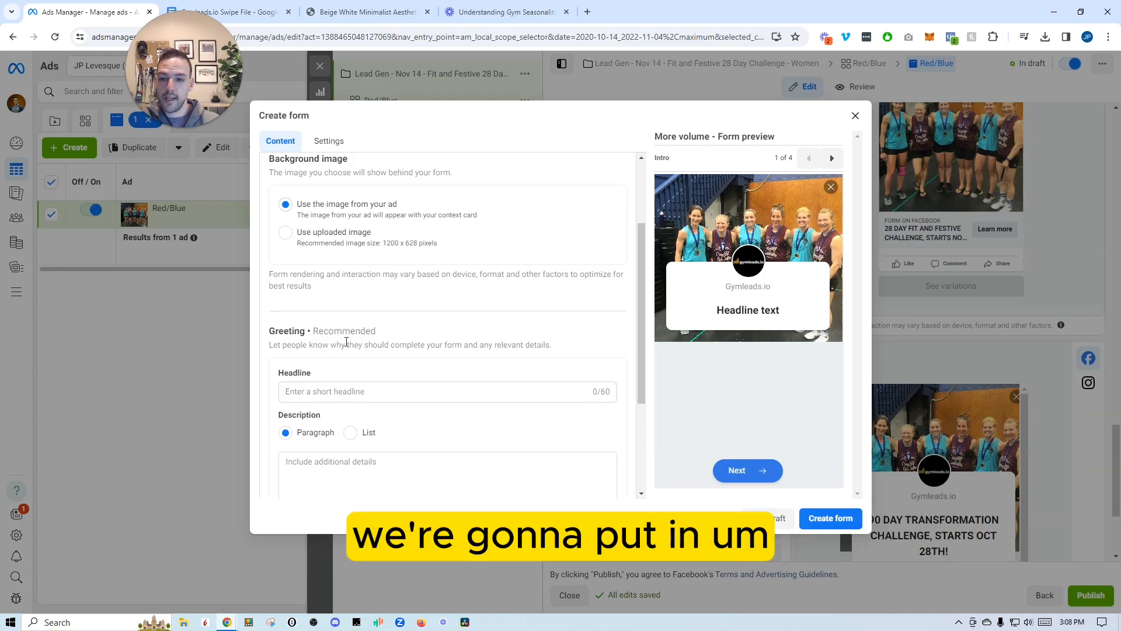
{"action": "left_click", "coordinate": [349, 463]}
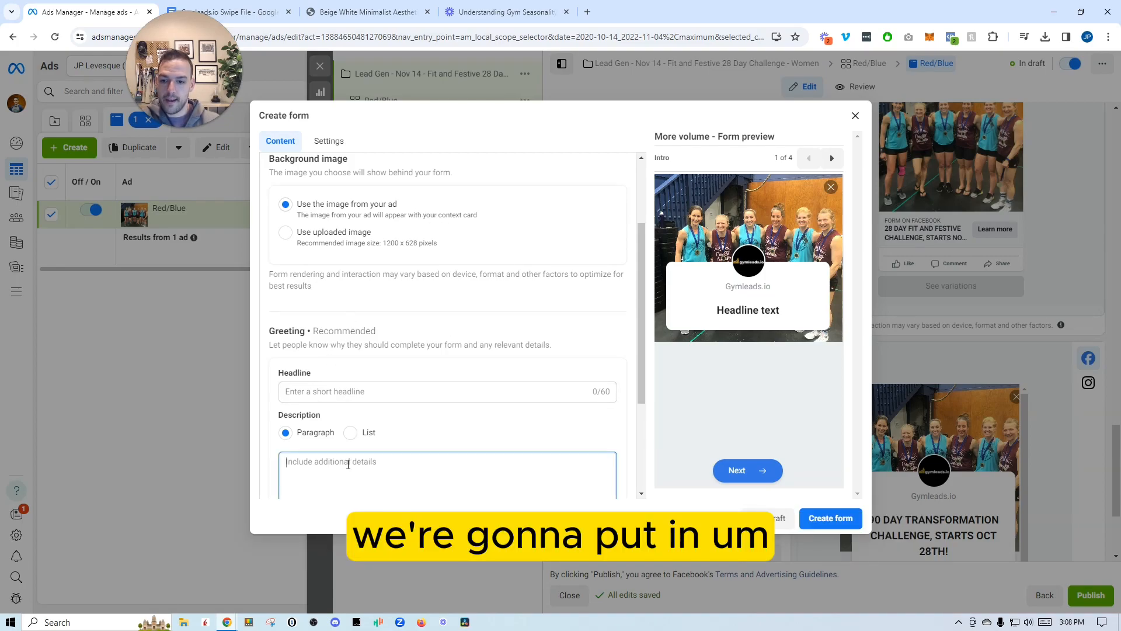
{"action": "scroll", "coordinate": [396, 383], "scroll_direction": "down", "scroll_amount": 1}
{"action": "scroll", "coordinate": [393, 383], "scroll_direction": "down", "scroll_amount": 2}
{"action": "key", "text": "ctrl+v"}
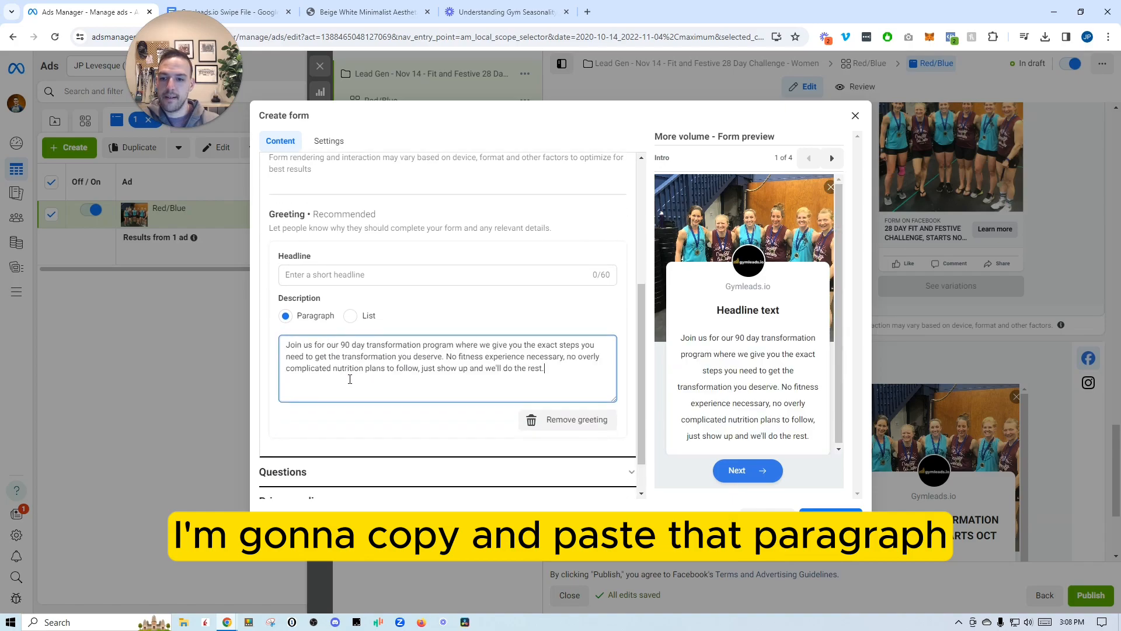
{"action": "left_click_drag", "start_coordinate": [342, 346], "coordinate": [456, 348]}
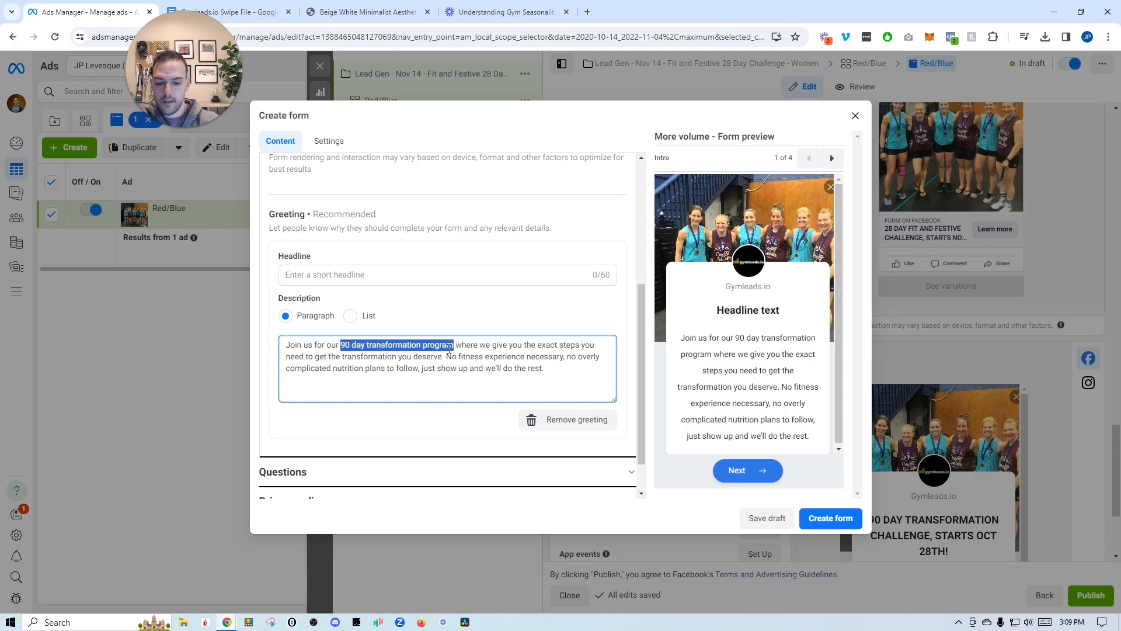
{"action": "type", "text": "28 Day fit and festive challenge"}
Set the greeting headline to "FIT AND FESTIVE CHALLENGE STARTS NOV 15!"
{"action": "left_click", "coordinate": [319, 278]}
{"action": "type", "text": "FIT AND FESTIVE CHALLENGF"}
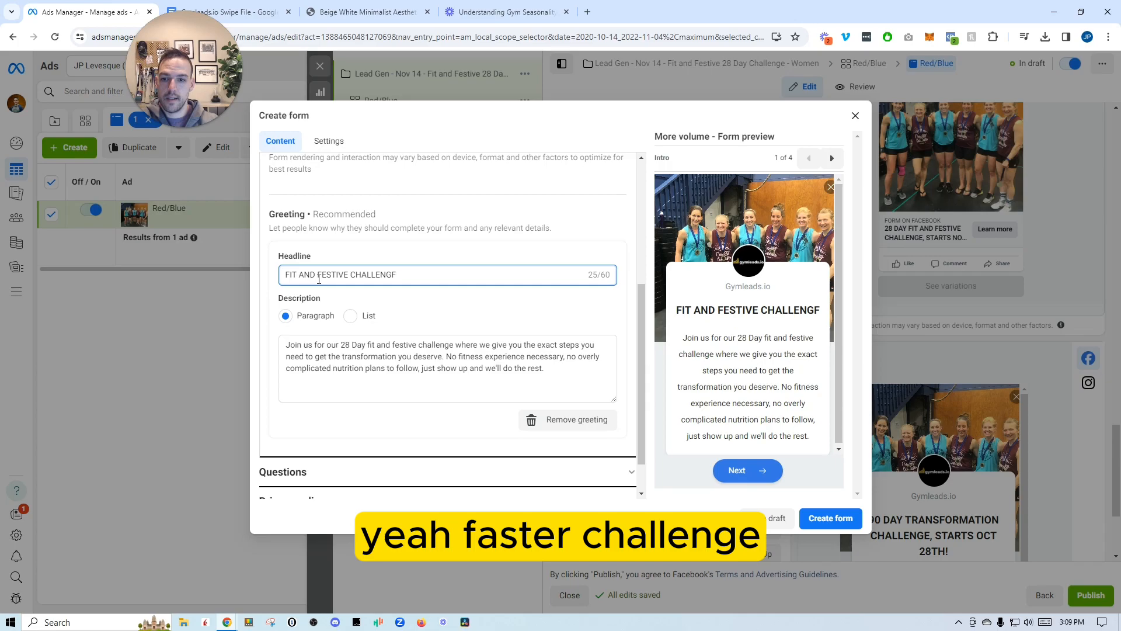
{"action": "key", "text": "BackSpace"}
{"action": "type", "text": "E "}
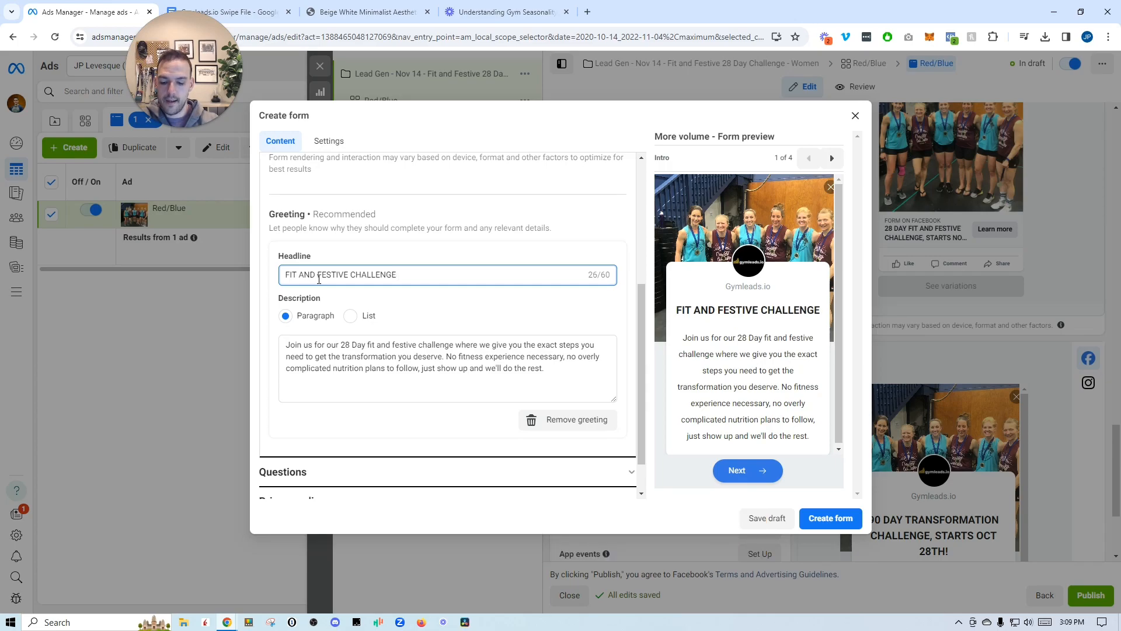
{"action": "type", "text": "ST"}
{"action": "type", "text": "ARTS N"}
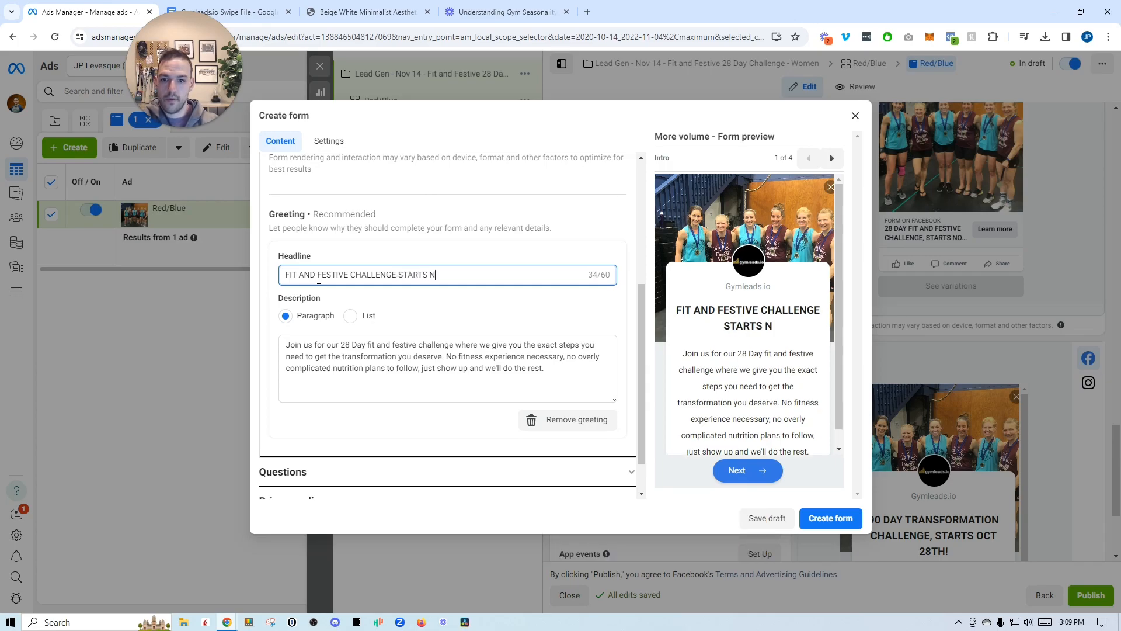
{"action": "type", "text": "OV 15!"}
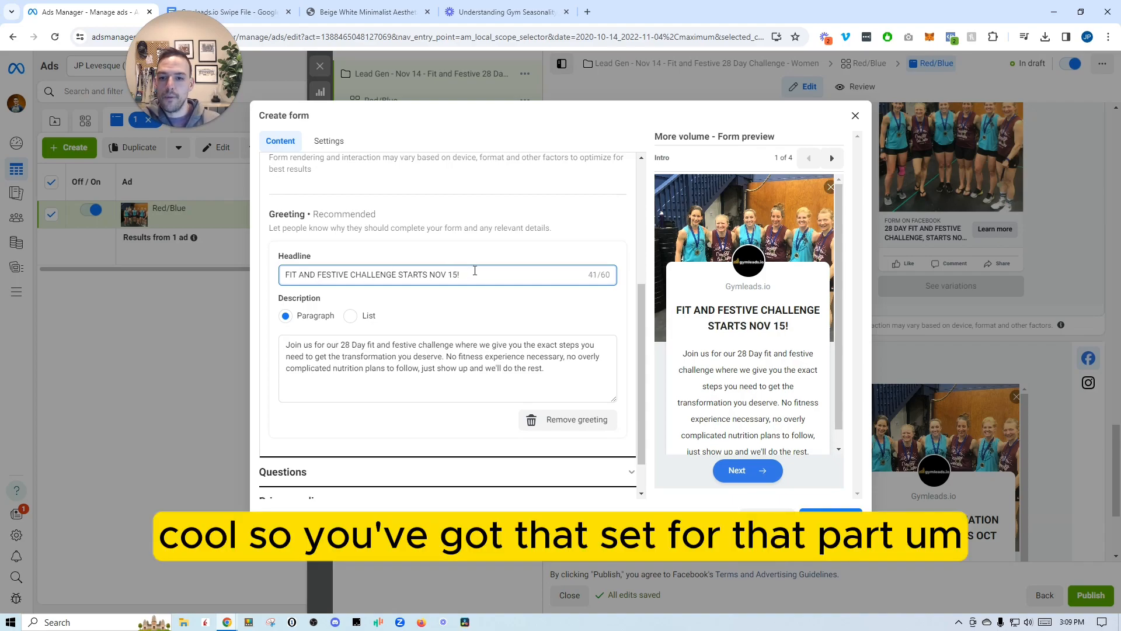
{"action": "scroll", "coordinate": [423, 331], "scroll_direction": "down", "scroll_amount": 1}
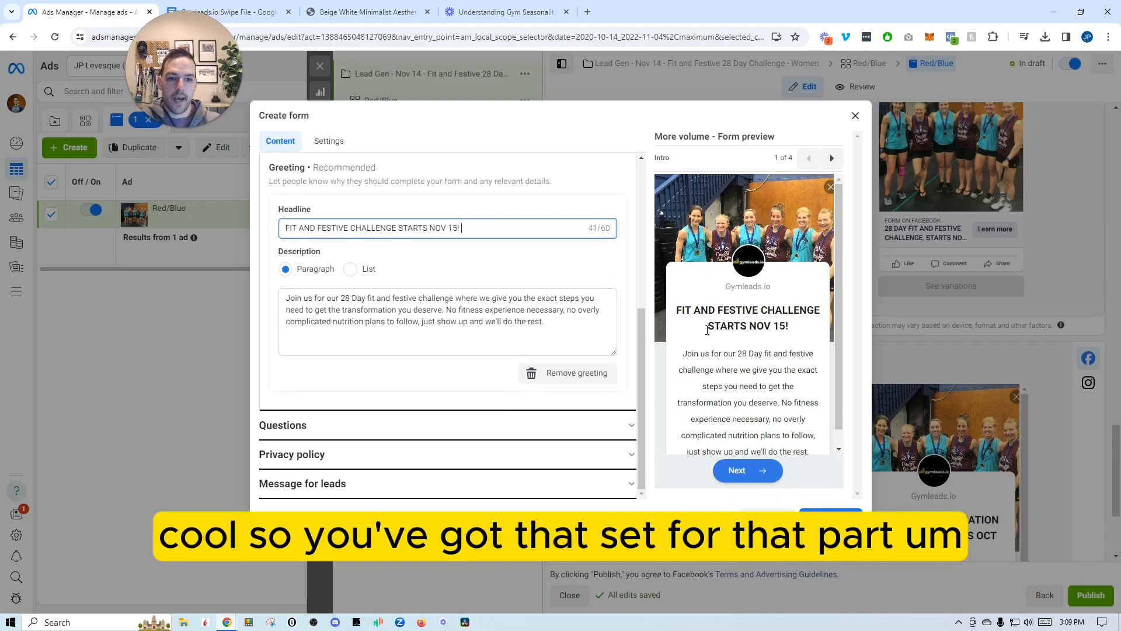
{"action": "left_click_drag", "start_coordinate": [559, 324], "coordinate": [287, 302]}
{"action": "left_click", "coordinate": [354, 320]}
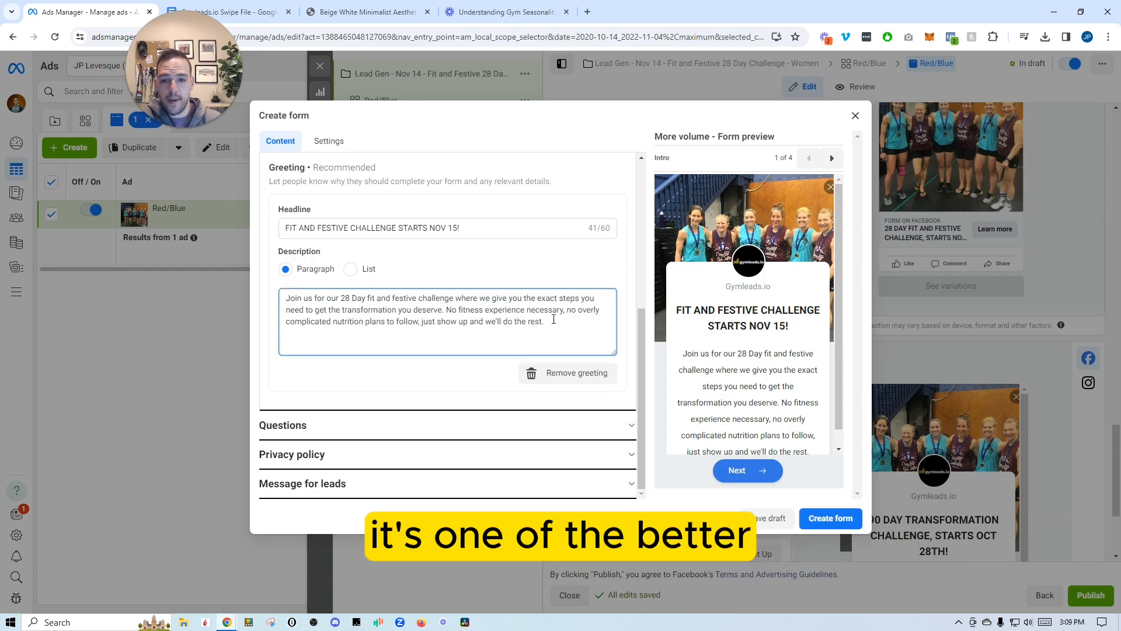
{"action": "left_click_drag", "start_coordinate": [550, 323], "coordinate": [286, 297]}
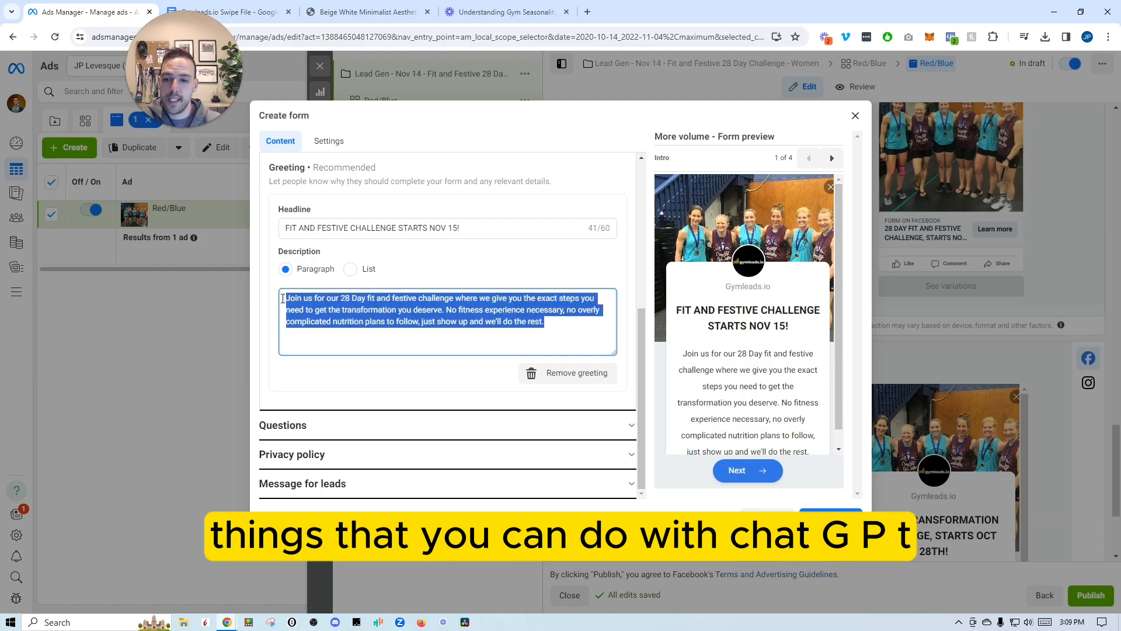
{"action": "left_click", "coordinate": [553, 324]}
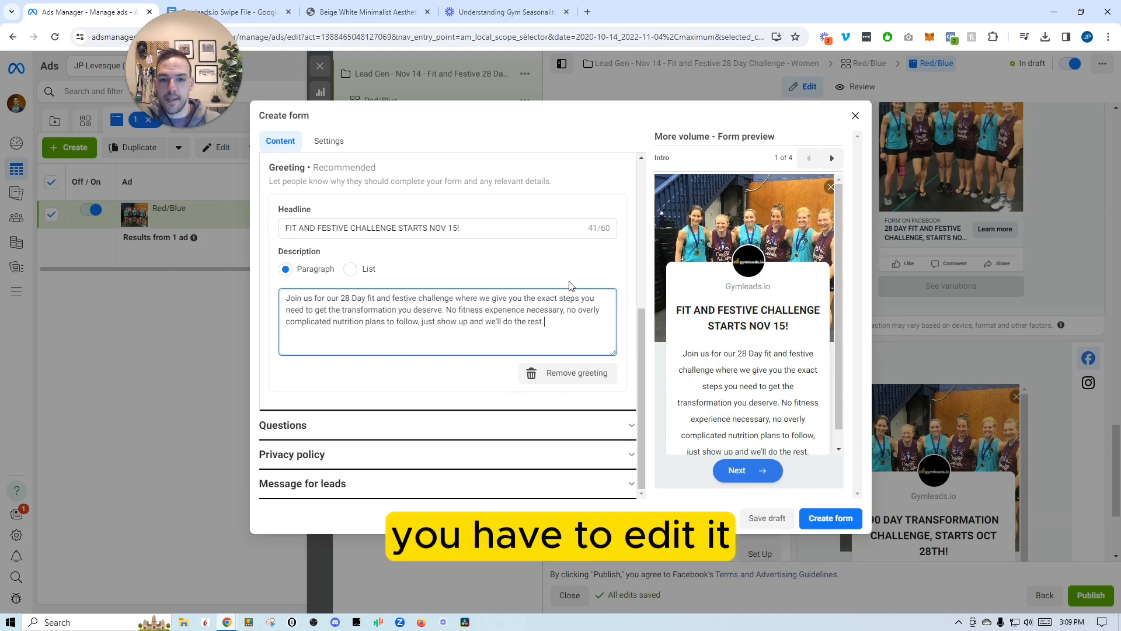
Add a Phone number field to the prefill questions and move Full name above Email
{"action": "left_click", "coordinate": [610, 425]}
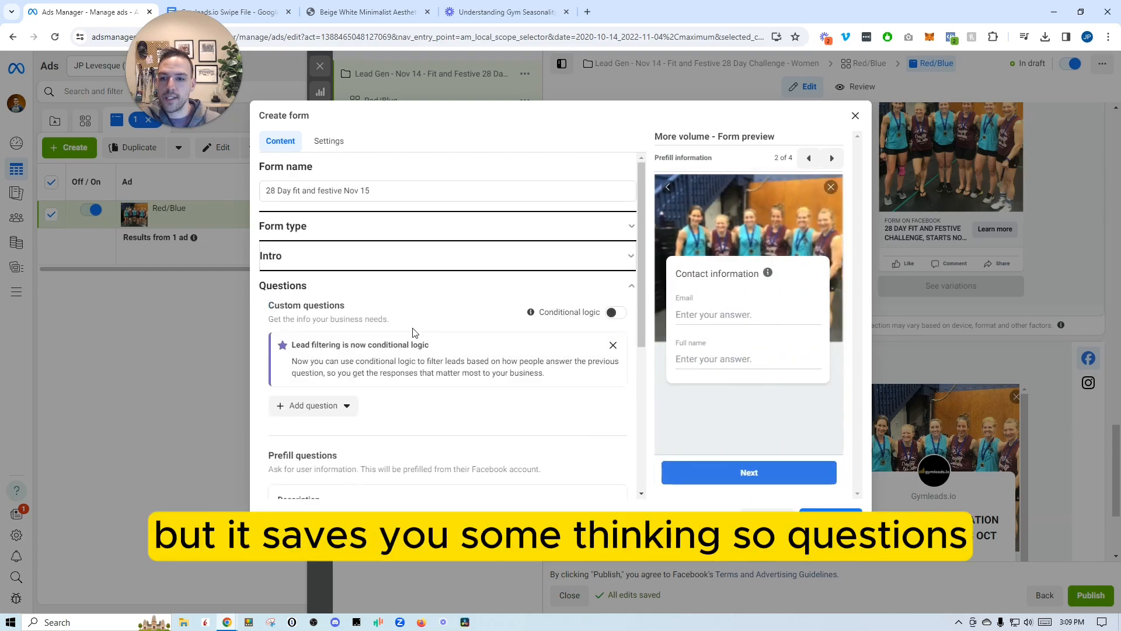
{"action": "scroll", "coordinate": [414, 333], "scroll_direction": "down", "scroll_amount": 4}
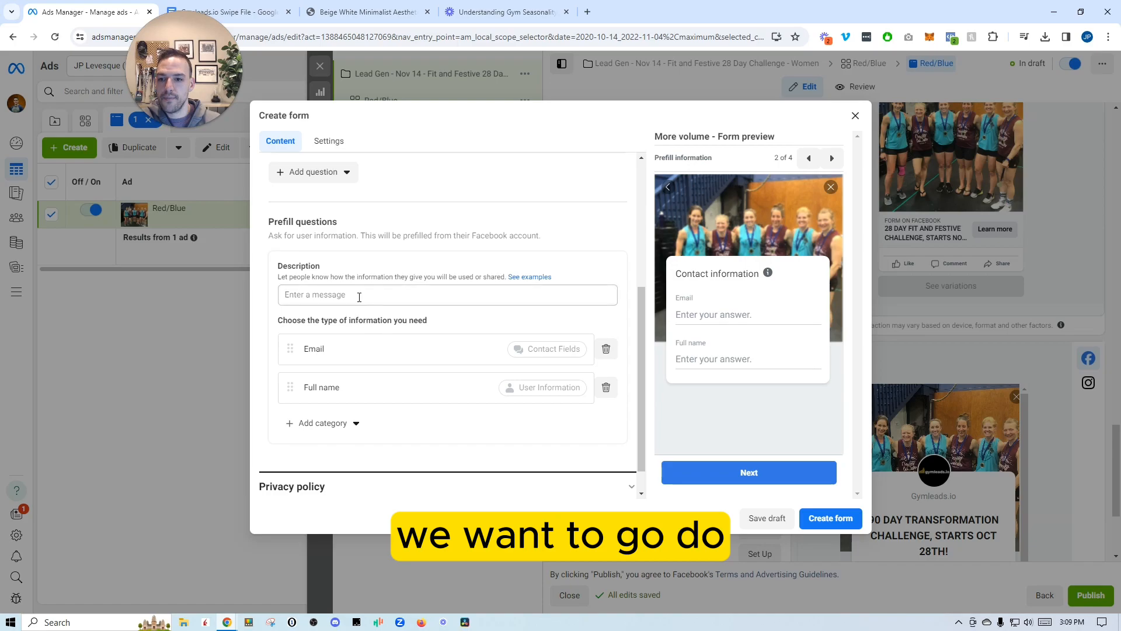
{"action": "left_click", "coordinate": [321, 423]}
{"action": "mouse_move", "coordinate": [338, 472]}
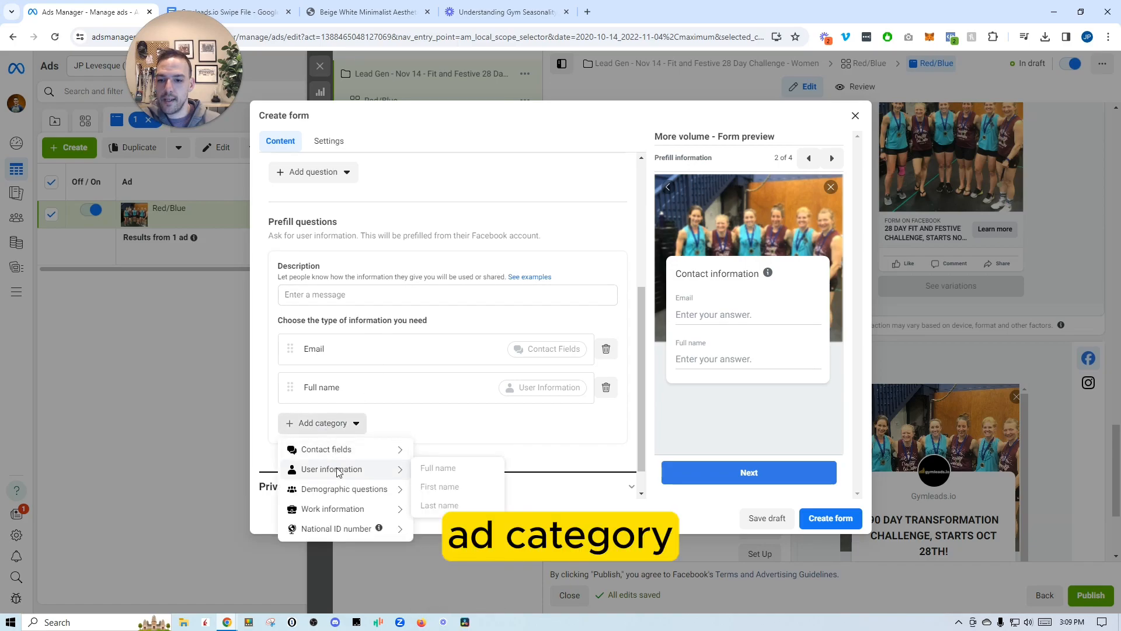
{"action": "mouse_move", "coordinate": [351, 450]}
{"action": "left_click", "coordinate": [456, 466]}
{"action": "left_click_drag", "start_coordinate": [290, 384], "coordinate": [298, 351]}
{"action": "scroll", "coordinate": [401, 383], "scroll_direction": "down", "scroll_amount": 1}
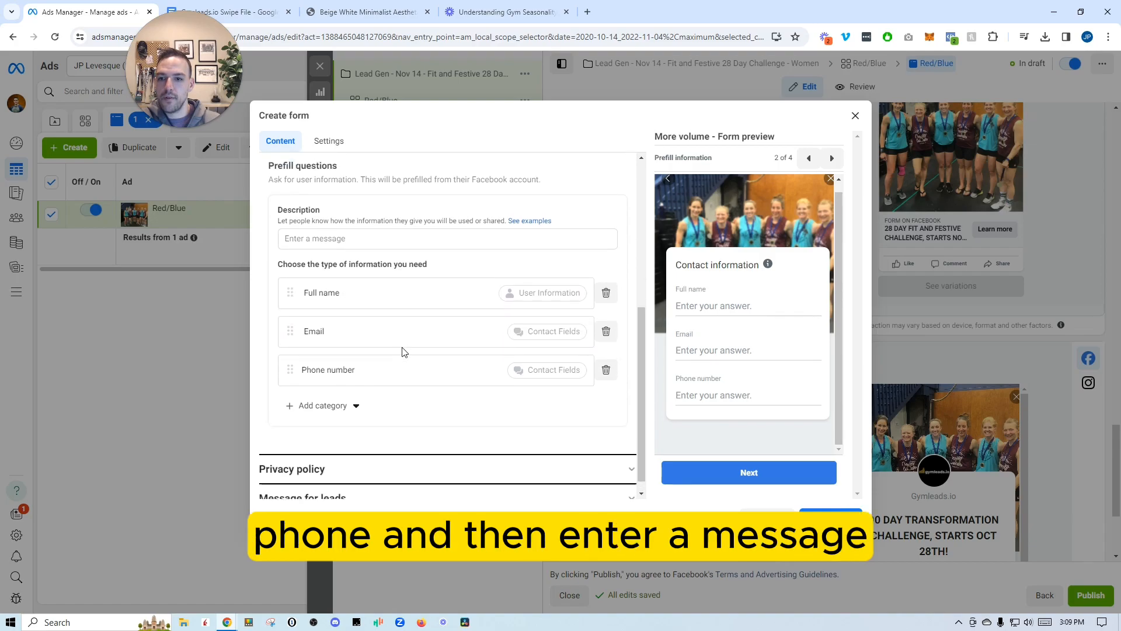
Set the prefill questions' description to "We will use this info to reach out and say hi!"
{"action": "scroll", "coordinate": [402, 351], "scroll_direction": "up", "scroll_amount": 2}
{"action": "left_click", "coordinate": [408, 341]}
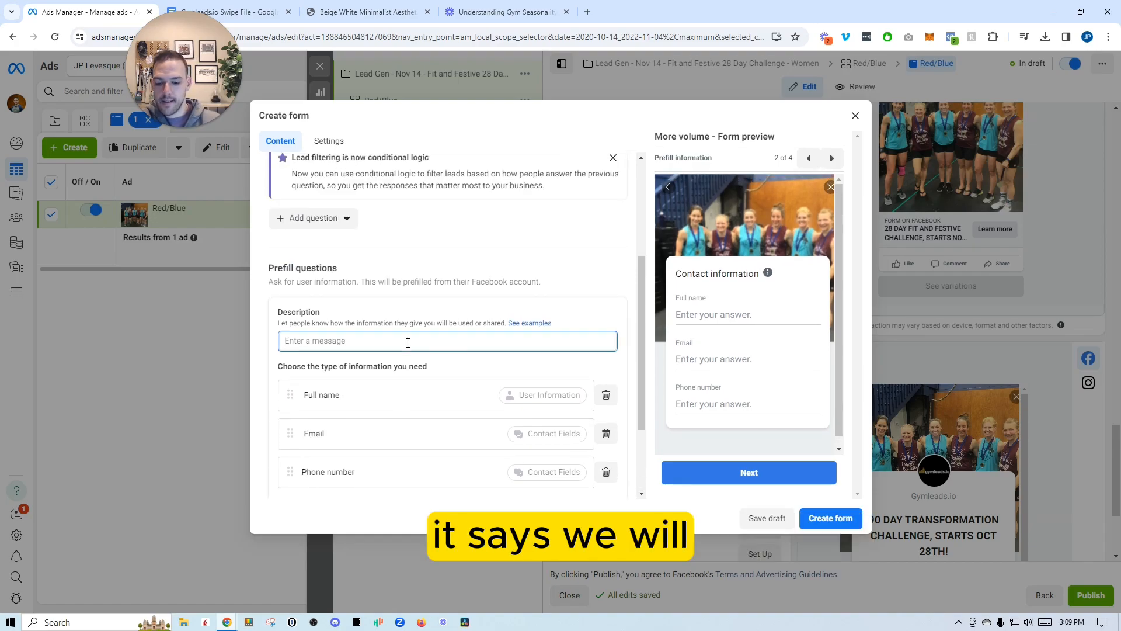
{"action": "type", "text": "We will yo"}
{"action": "key", "text": "BackSpace"}
{"action": "key", "text": "BackSpace"}
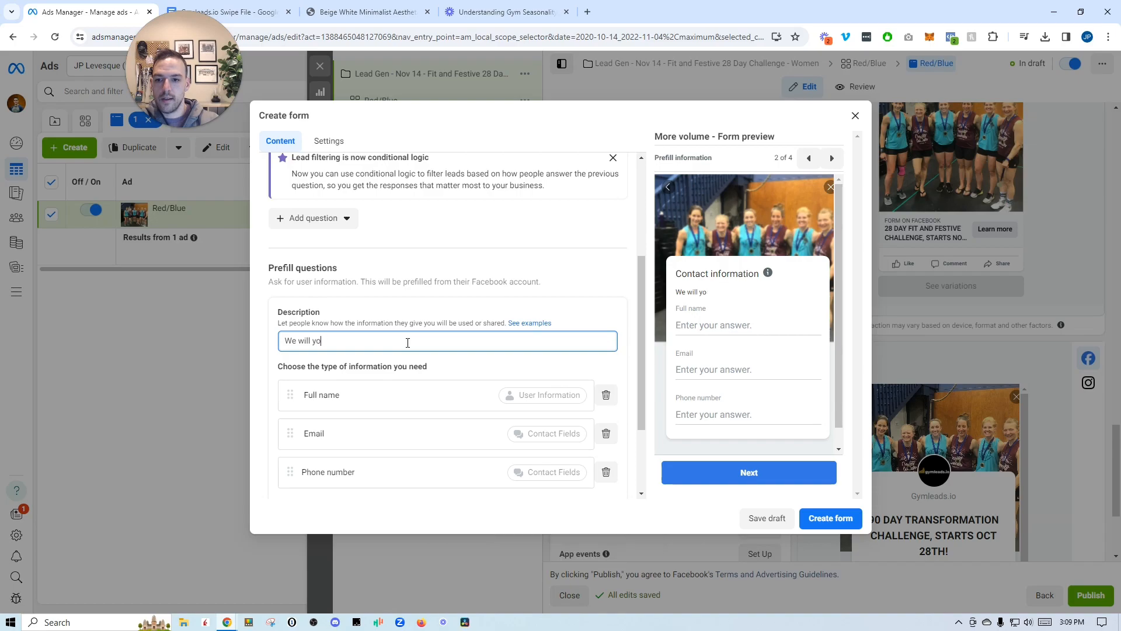
{"action": "type", "text": "use this info to reach out"}
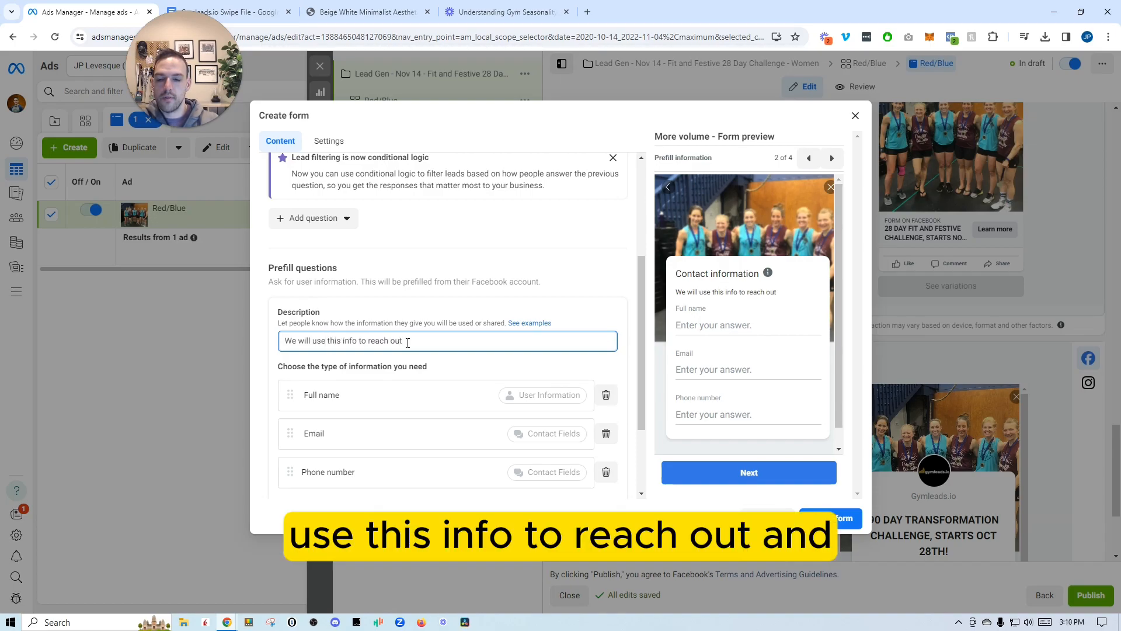
{"action": "type", "text": " and g"}
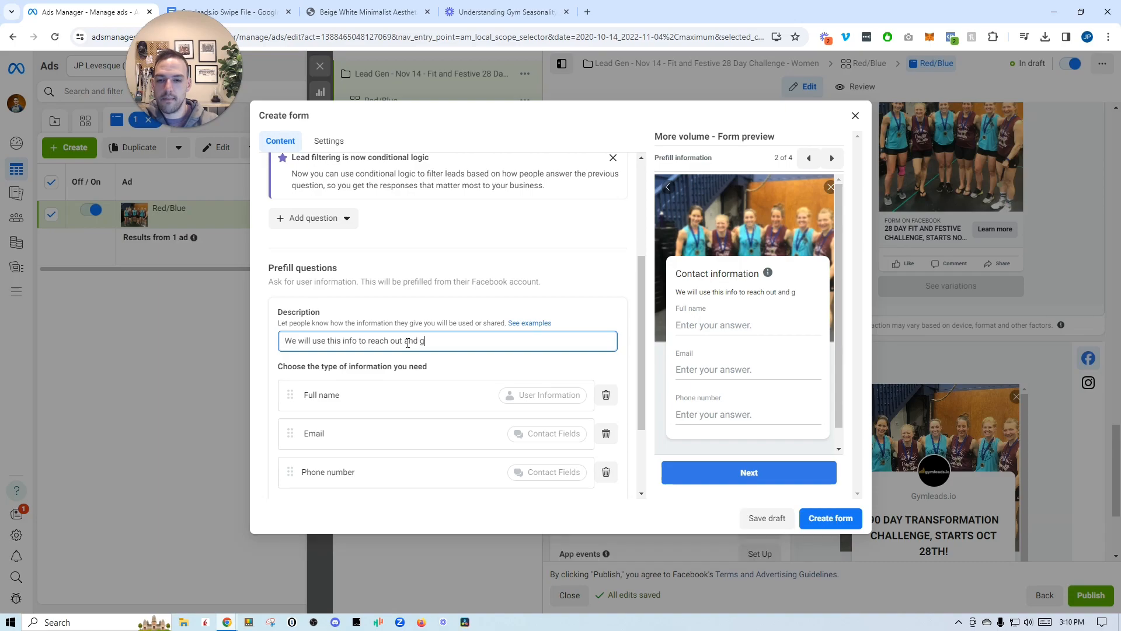
{"action": "key", "text": "BackSpace"}
{"action": "type", "text": "say hi!"}
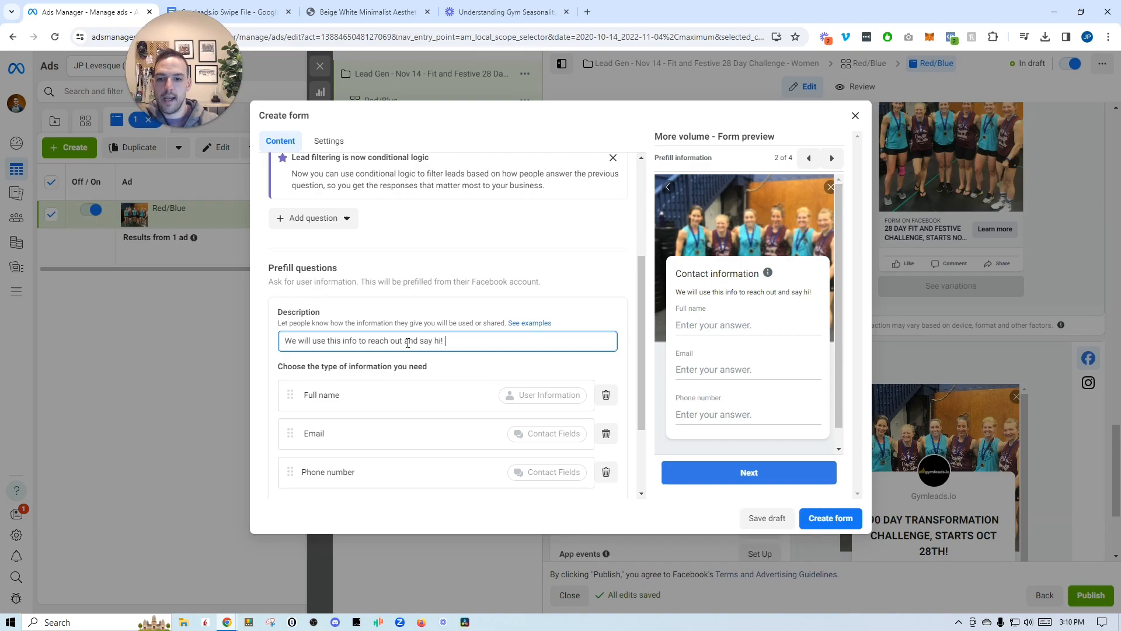
{"action": "left_click", "coordinate": [622, 353]}
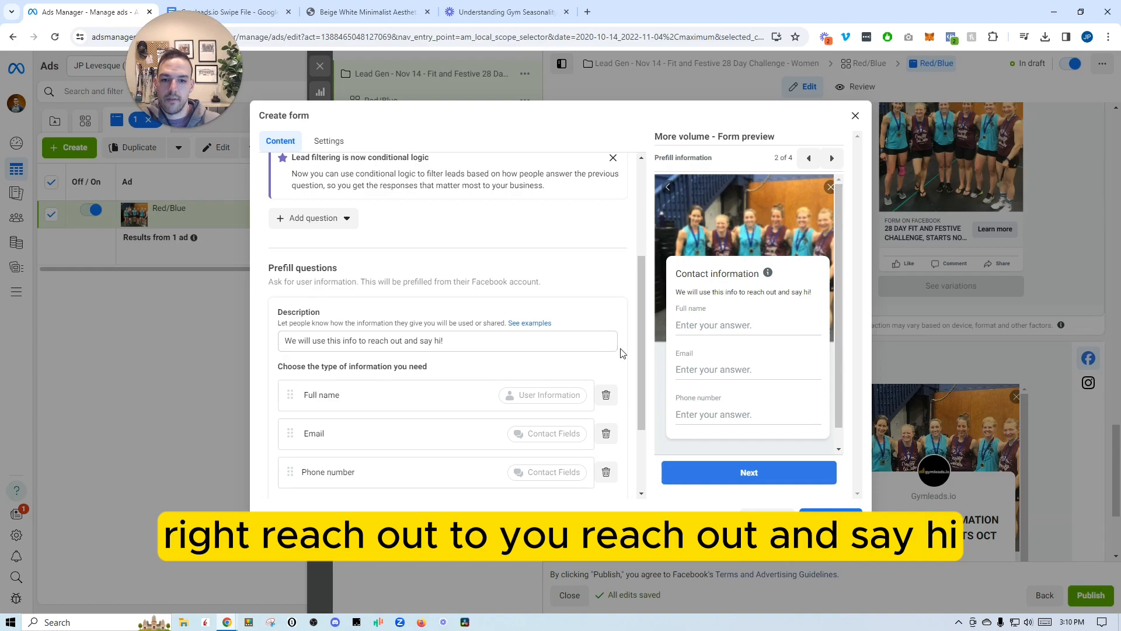
Set the privacy policy's link text to "Privacy Policy" and leave its link empty
{"action": "scroll", "coordinate": [561, 280], "scroll_direction": "down", "scroll_amount": 2}
{"action": "scroll", "coordinate": [418, 328], "scroll_direction": "up", "scroll_amount": 3}
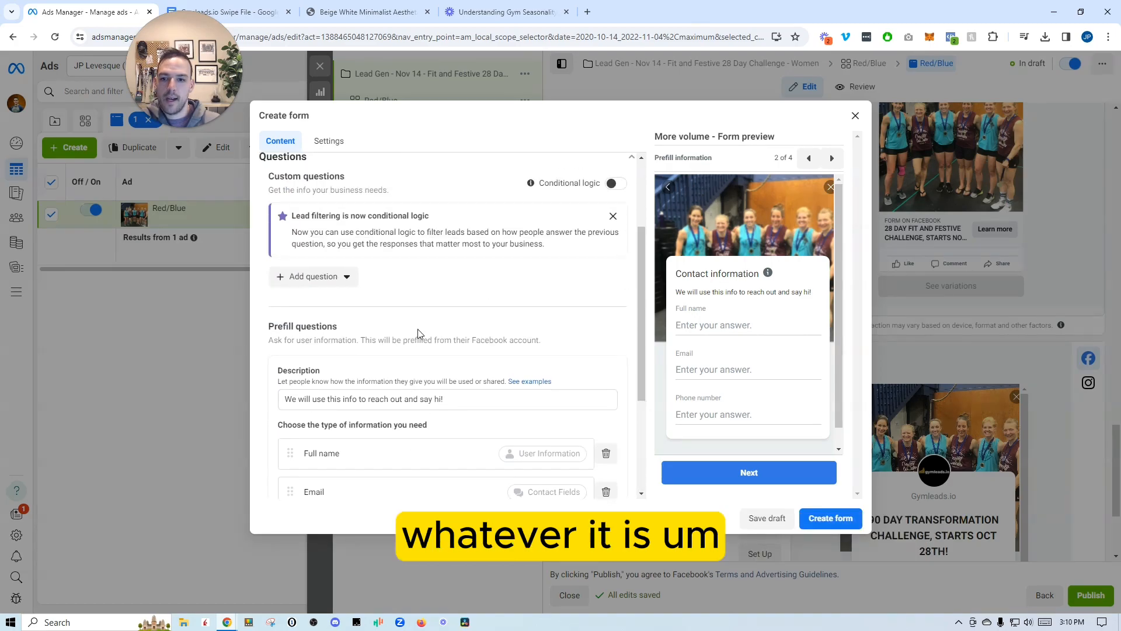
{"action": "scroll", "coordinate": [418, 328], "scroll_direction": "down", "scroll_amount": 3}
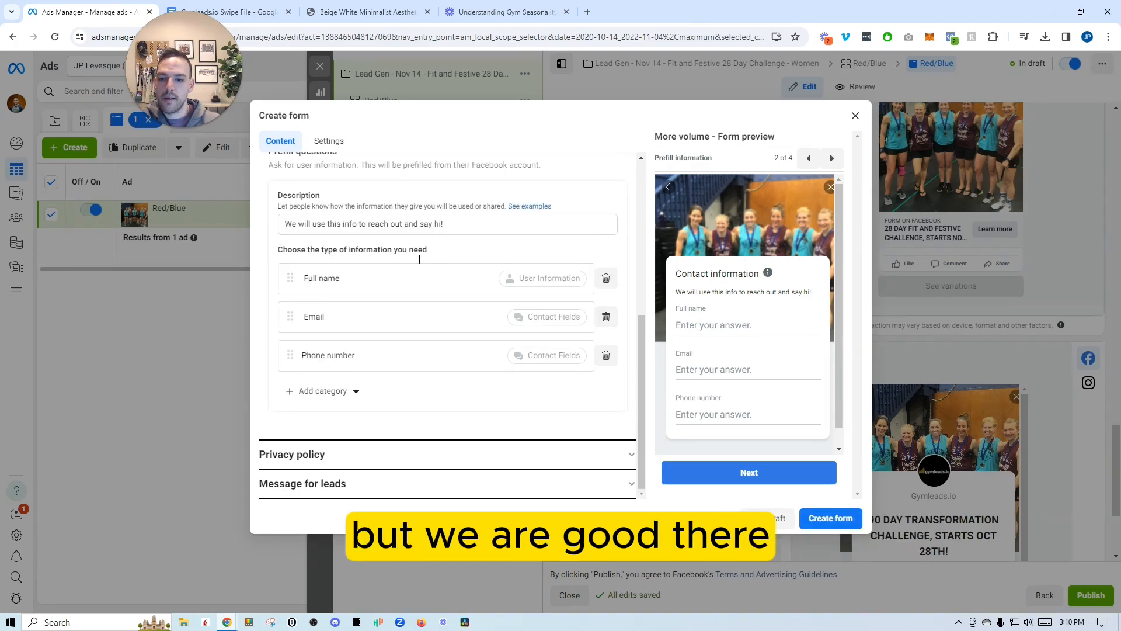
{"action": "left_click", "coordinate": [349, 453]}
{"action": "left_click", "coordinate": [325, 326]}
{"action": "type", "text": "Pro"}
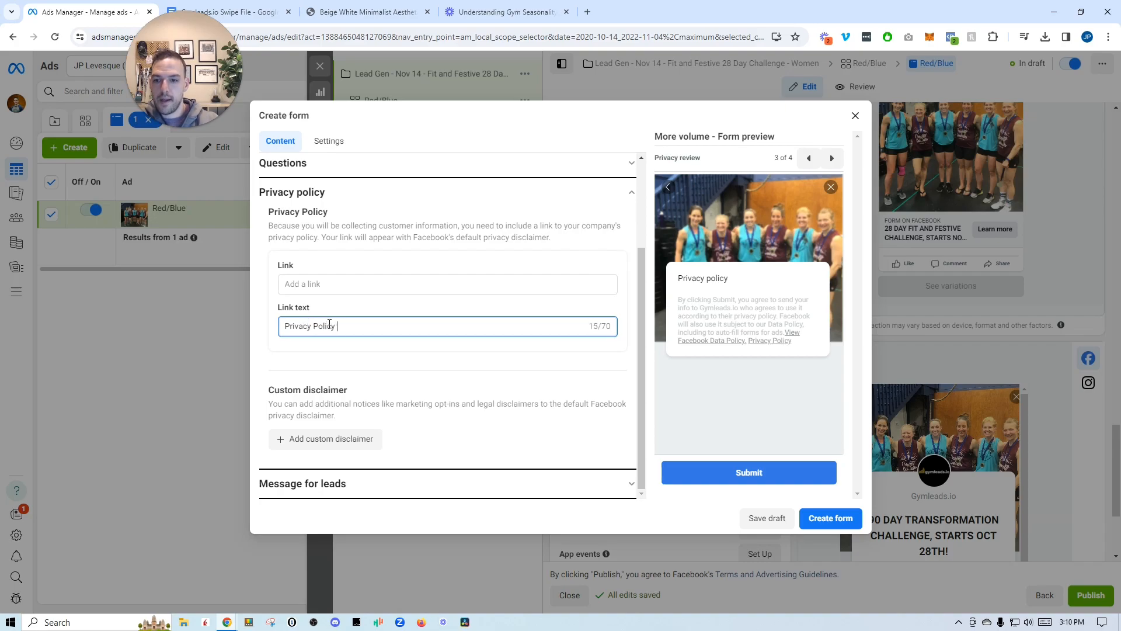
{"action": "left_click", "coordinate": [349, 284]}
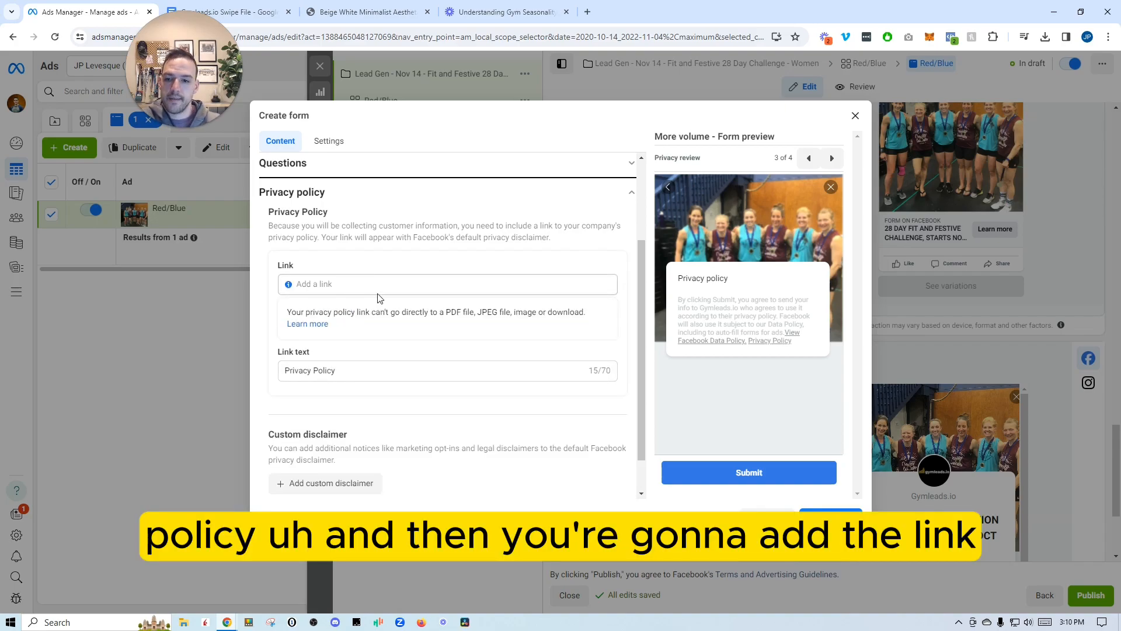
{"action": "left_click", "coordinate": [374, 285]}
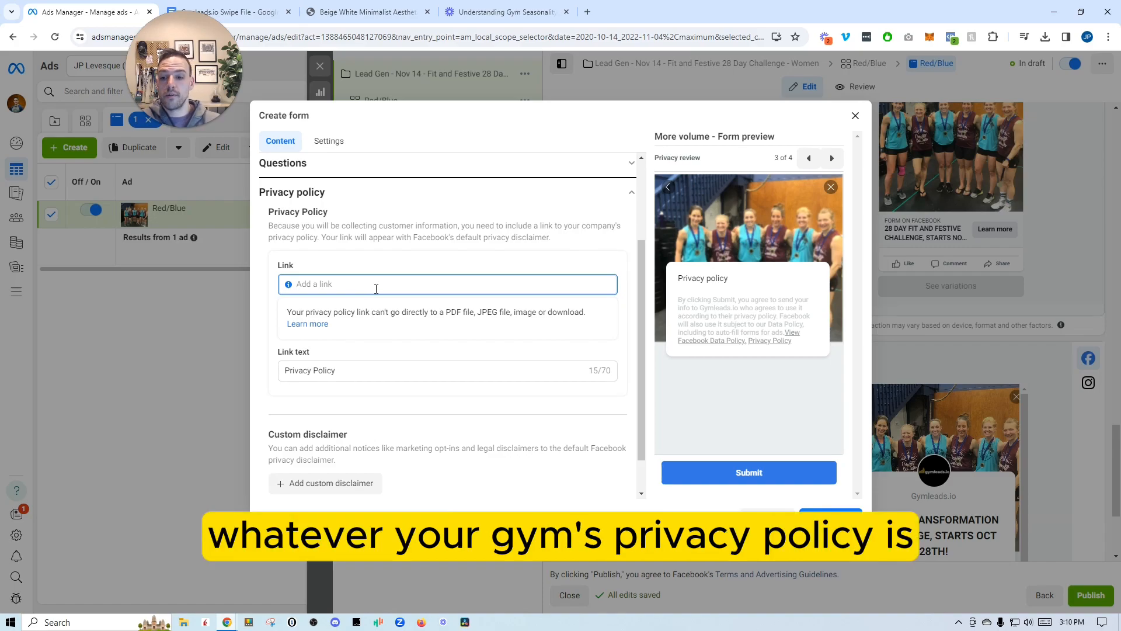
{"action": "left_click", "coordinate": [483, 260]}
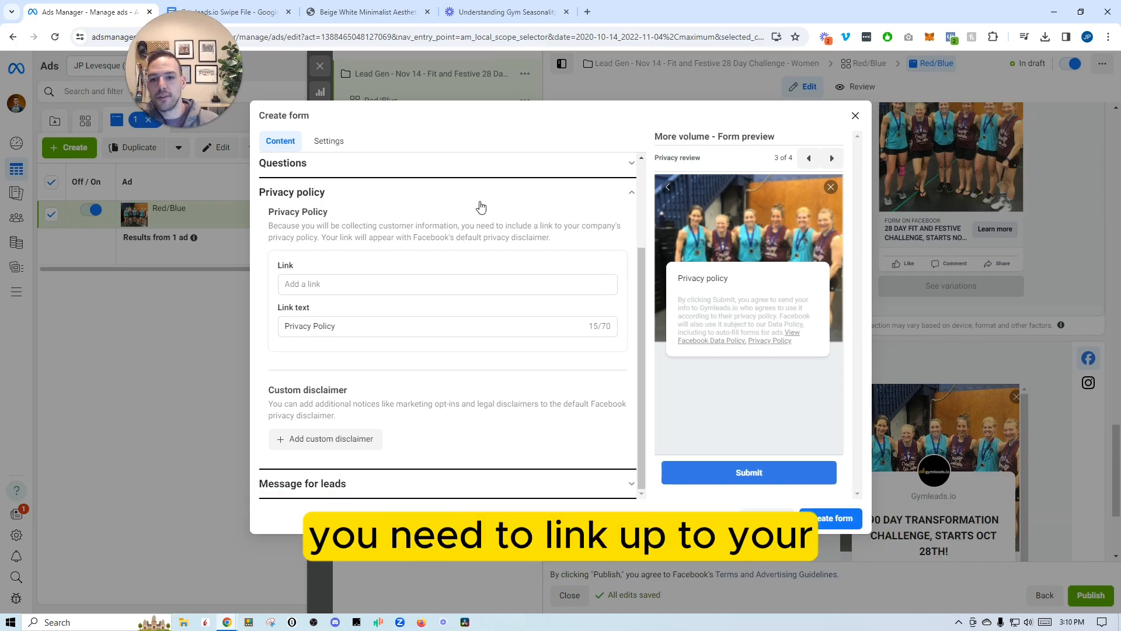
Set the headline of the form's message for leads to "Thanks! We got your info... here's your next step!"
{"action": "left_click", "coordinate": [334, 491]}
{"action": "scroll", "coordinate": [500, 330], "scroll_direction": "down", "scroll_amount": 3}
{"action": "scroll", "coordinate": [449, 319], "scroll_direction": "up", "scroll_amount": 1}
{"action": "left_click_drag", "start_coordinate": [367, 249], "coordinate": [284, 249]}
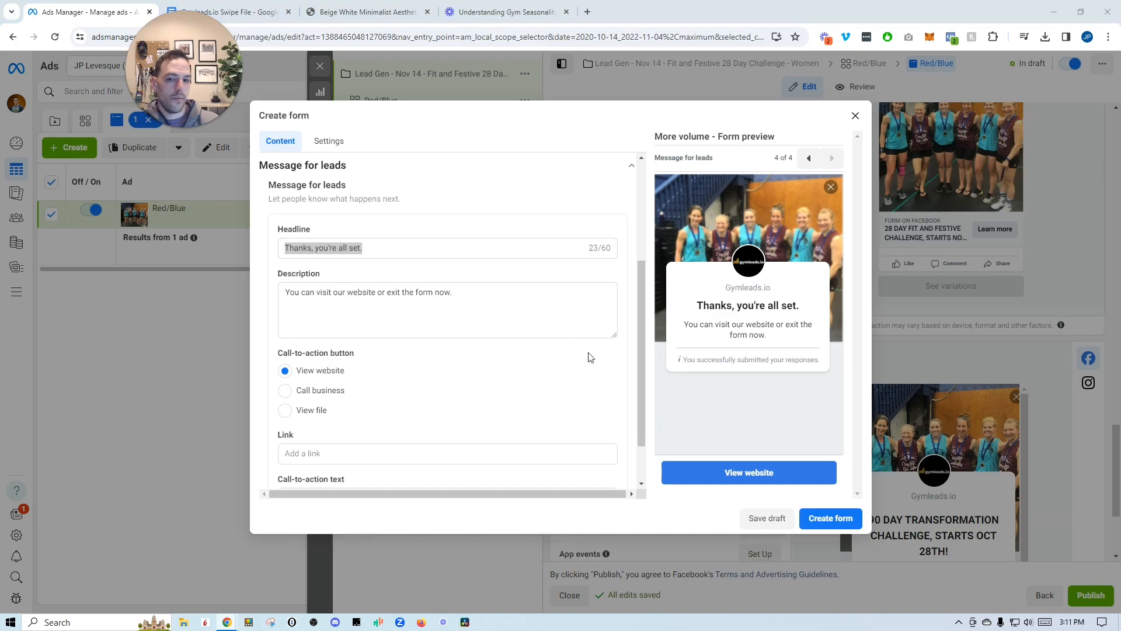
{"action": "left_click_drag", "start_coordinate": [363, 250], "coordinate": [243, 250]}
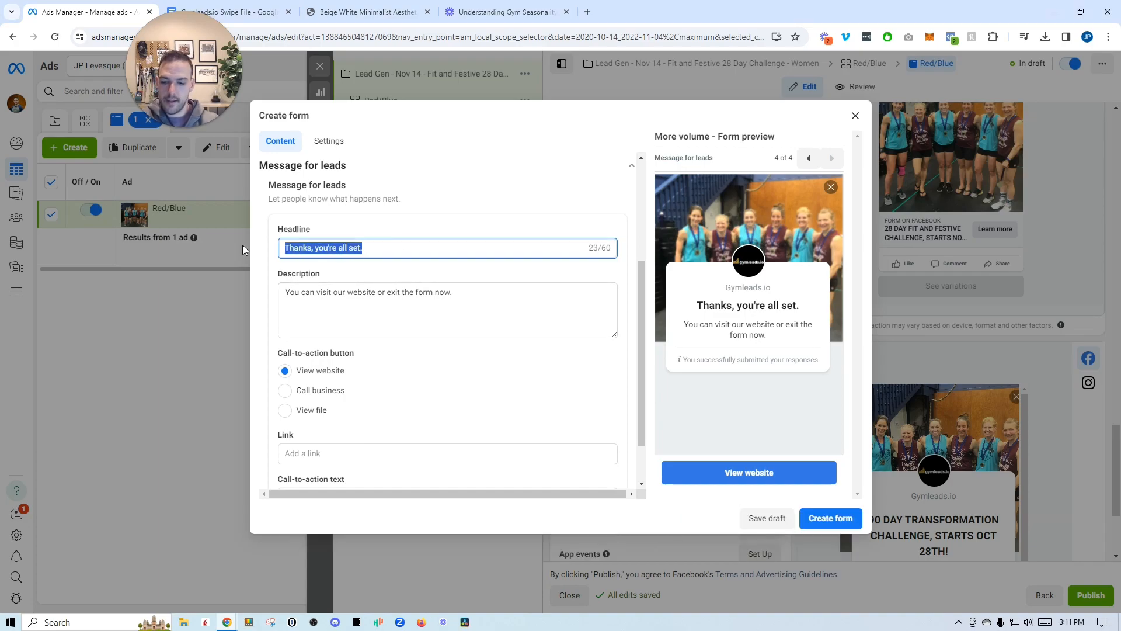
{"action": "type", "text": "GOt it"}
{"action": "key", "text": "BackSpace"}
{"action": "key", "text": "BackSpace"}
{"action": "key", "text": "BackSpace"}
{"action": "key", "text": "BackSpace"}
{"action": "key", "text": "BackSpace"}
{"action": "key", "text": "BackSpace"}
{"action": "type", "text": "Tha"}
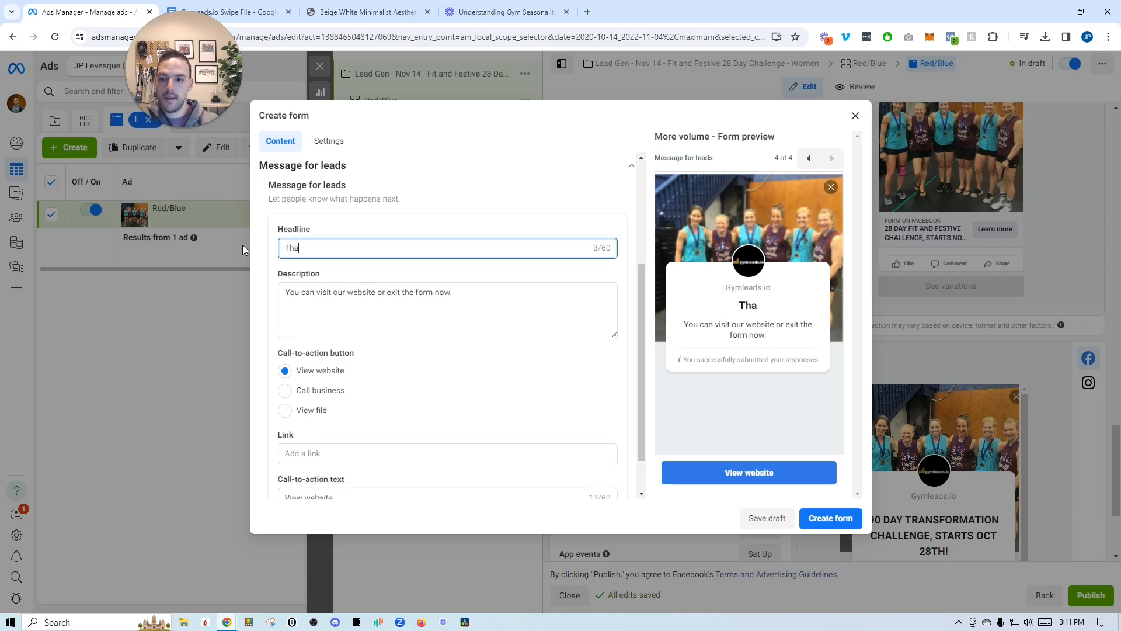
{"action": "type", "text": "nks! We go"}
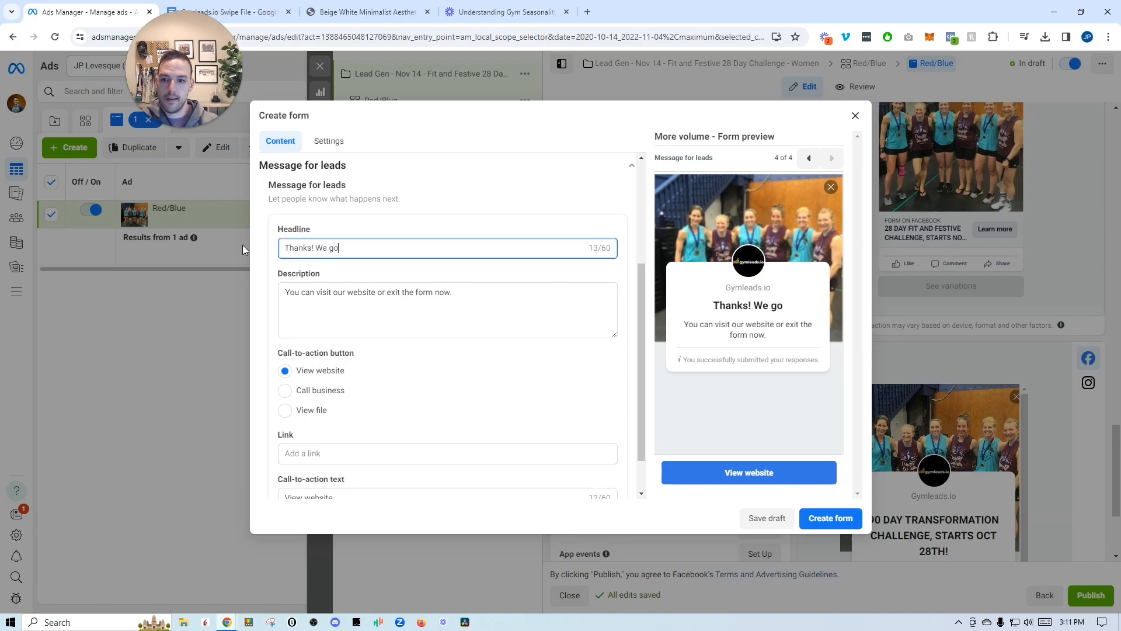
{"action": "type", "text": "t your info"}
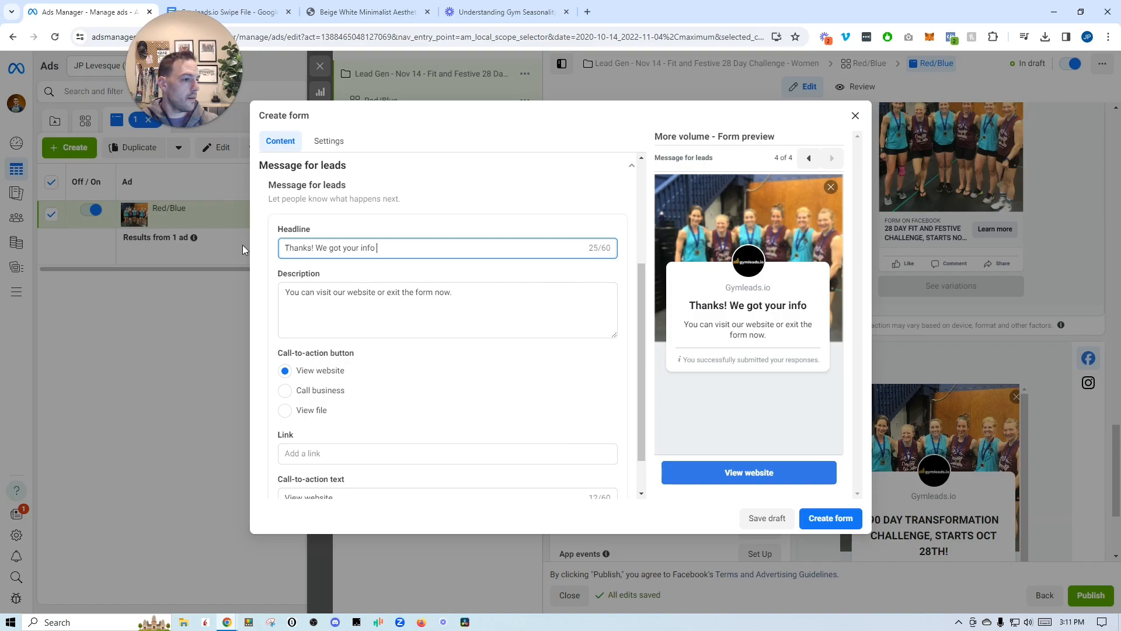
{"action": "type", "text": "..check"}
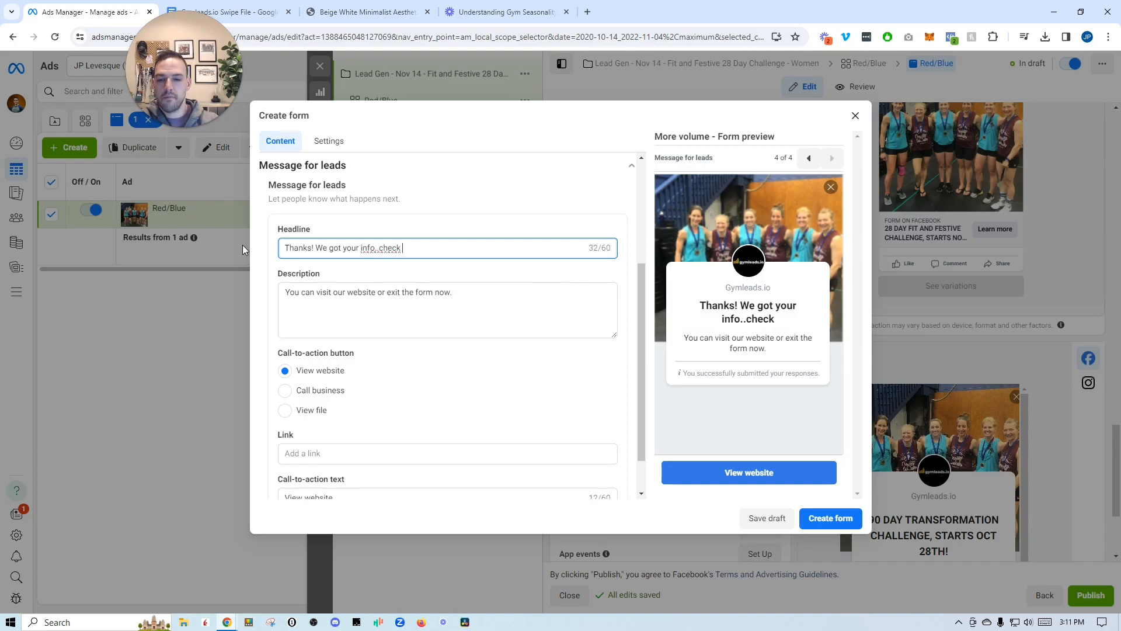
{"action": "key", "text": "BackSpace"}
{"action": "key", "text": "BackSpace"}
{"action": "key", "text": "BackSpace"}
{"action": "key", "text": "BackSpace"}
{"action": "key", "text": "BackSpace"}
{"action": "key", "text": "BackSpace"}
{"action": "key", "text": "BackSpace"}
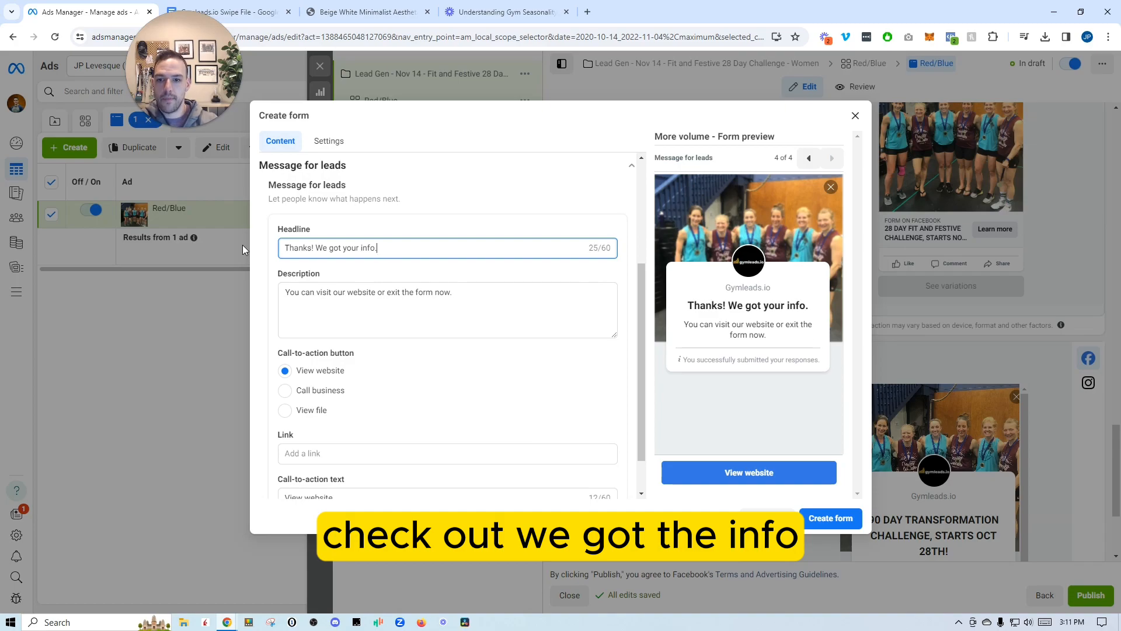
{"action": "type", "text": ".. check outn the link"}
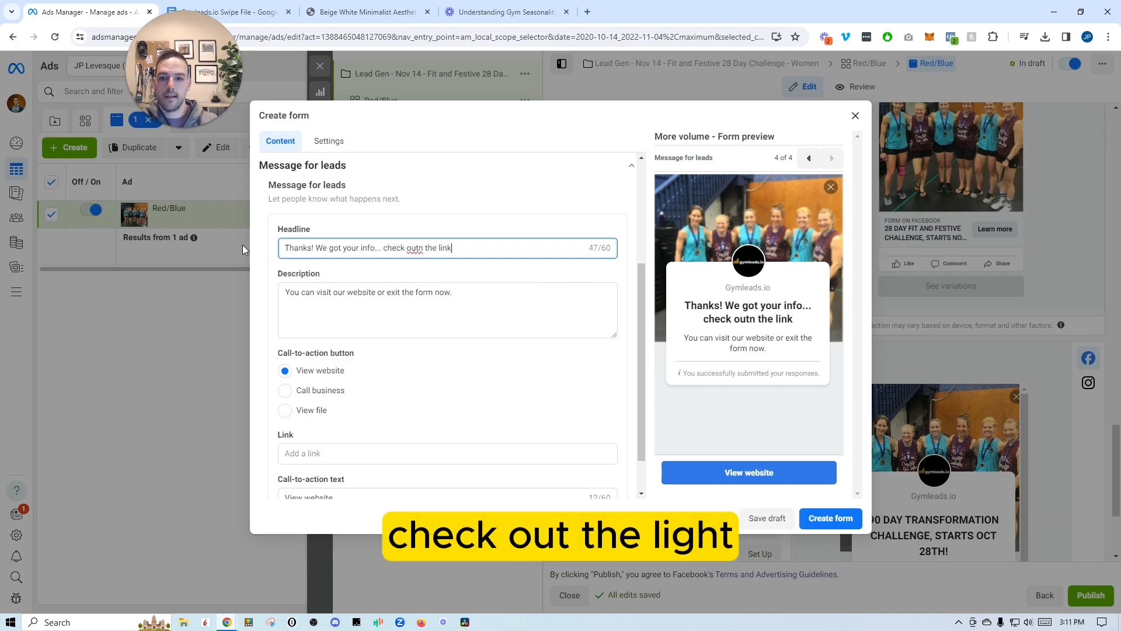
{"action": "key", "text": "BackSpace"}
{"action": "key", "text": "BackSpace"}
{"action": "key", "text": "BackSpace"}
{"action": "key", "text": "BackSpace"}
{"action": "key", "text": "BackSpace"}
{"action": "key", "text": "BackSpace"}
{"action": "key", "text": "BackSpace"}
{"action": "key", "text": "BackSpace"}
{"action": "key", "text": "BackSpace"}
{"action": "key", "text": "BackSpace"}
{"action": "type", "text": "the lin"}
{"action": "key", "text": "BackSpace"}
{"action": "key", "text": "BackSpace"}
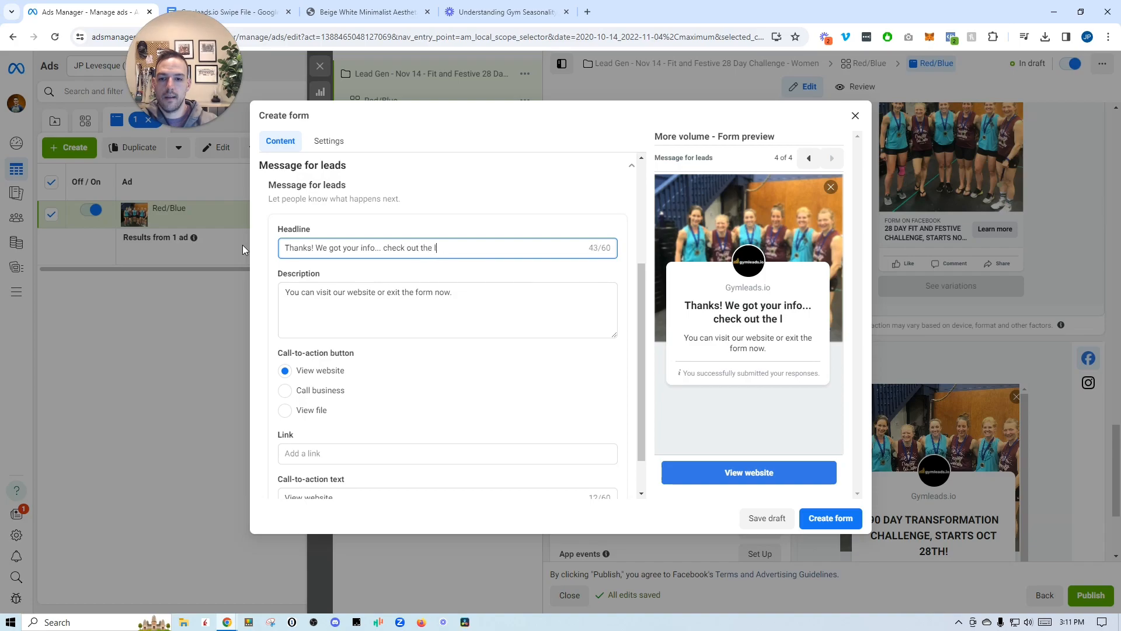
{"action": "key", "text": "BackSpace"}
{"action": "key", "text": "BackSpace"}
{"action": "key", "text": "BackSpace"}
{"action": "key", "text": "BackSpace"}
{"action": "key", "text": "BackSpace"}
{"action": "key", "text": "BackSpace"}
{"action": "key", "text": "BackSpace"}
{"action": "key", "text": "BackSpace"}
{"action": "key", "text": "BackSpace"}
{"action": "key", "text": "BackSpace"}
{"action": "type", "text": "here's"}
{"action": "type", "text": " your"}
{"action": "key", "text": "BackSpace"}
{"action": "key", "text": "BackSpace"}
{"action": "key", "text": "BackSpace"}
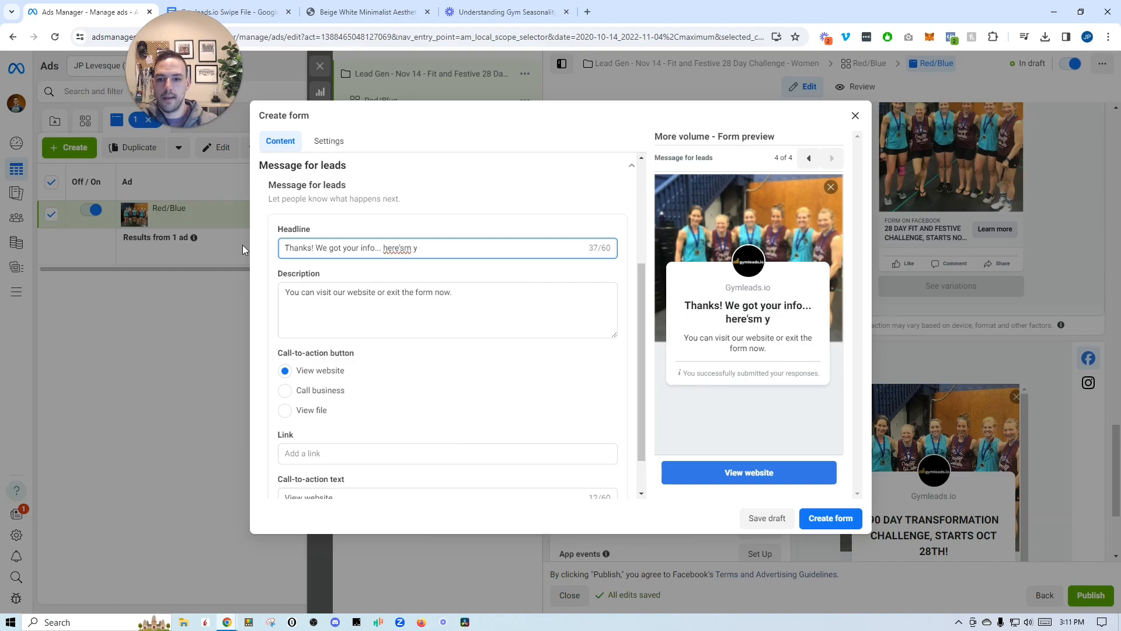
{"action": "key", "text": "BackSpace"}
{"action": "key", "text": "BackSpace"}
{"action": "type", "text": "ouyr"}
{"action": "key", "text": "BackSpace"}
{"action": "key", "text": "BackSpace"}
{"action": "key", "text": "BackSpace"}
{"action": "key", "text": "BackSpace"}
{"action": "type", "text": "you"}
{"action": "key", "text": "BackSpace"}
{"action": "key", "text": "BackSpace"}
{"action": "type", "text": "our next step!"}
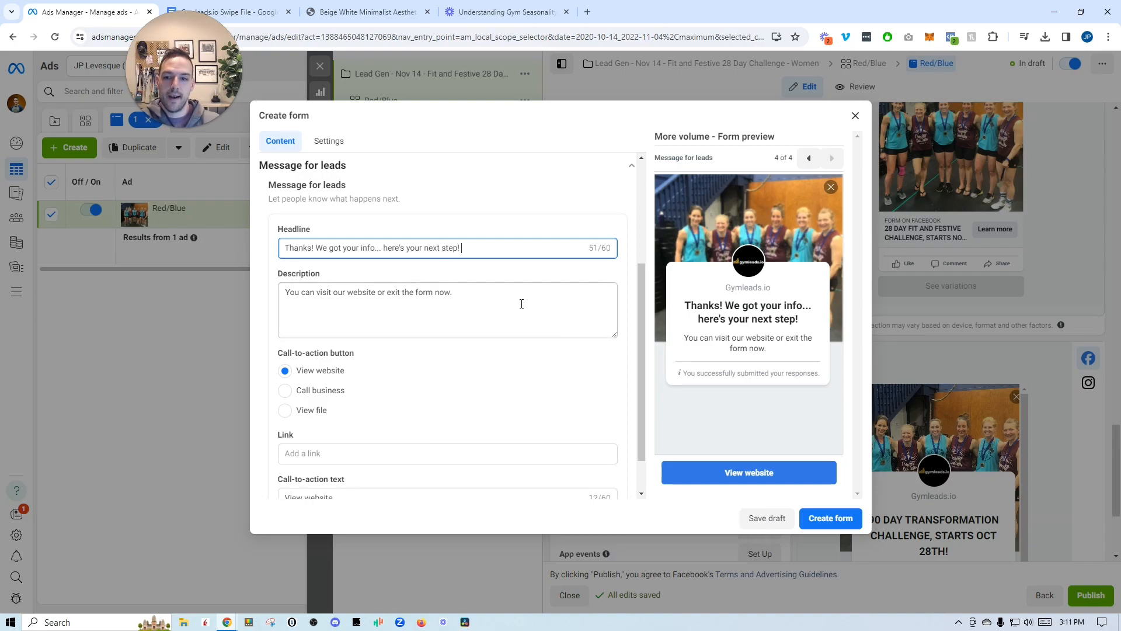
Set the message for leads' description to "Click the link below to schedule a time to apply for our program."
{"action": "left_click", "coordinate": [499, 298]}
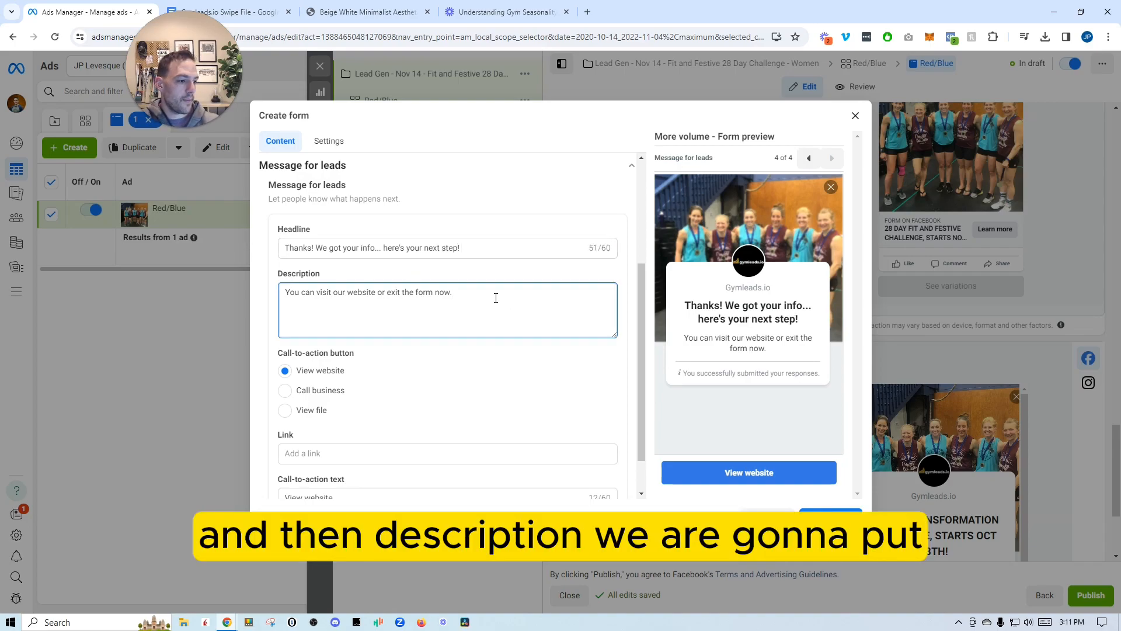
{"action": "left_click_drag", "start_coordinate": [476, 292], "coordinate": [286, 293]}
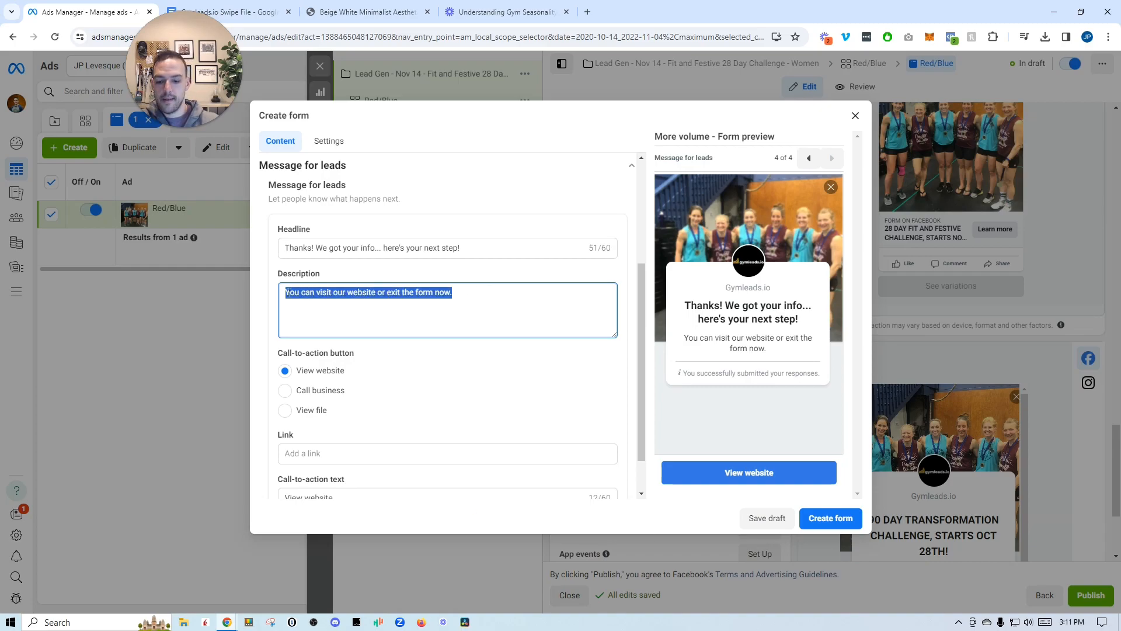
{"action": "type", "text": "Click the link "}
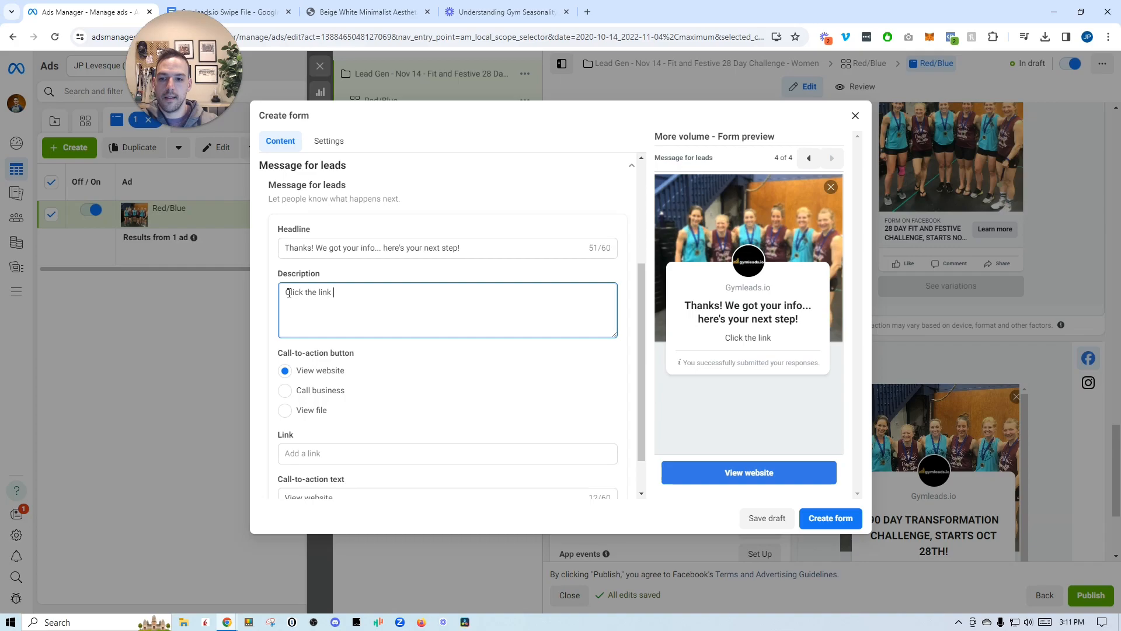
{"action": "type", "text": "below to schecdule"}
{"action": "key", "text": "BackSpace"}
{"action": "key", "text": "BackSpace"}
{"action": "key", "text": "BackSpace"}
{"action": "key", "text": "BackSpace"}
{"action": "type", "text": "dul"}
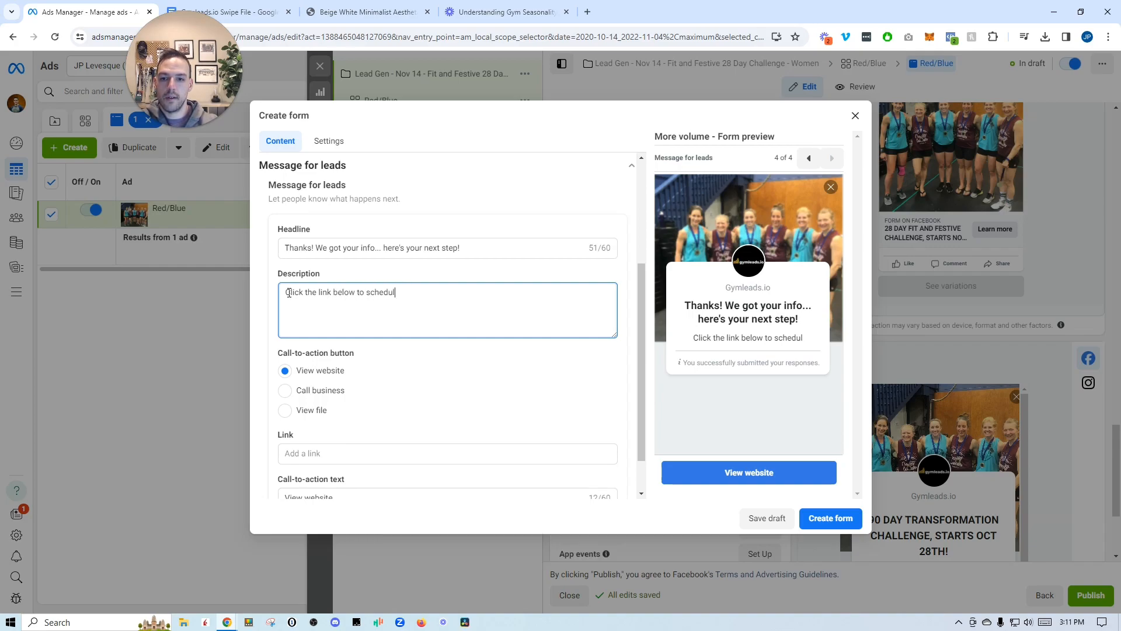
{"action": "type", "text": "e a time to "}
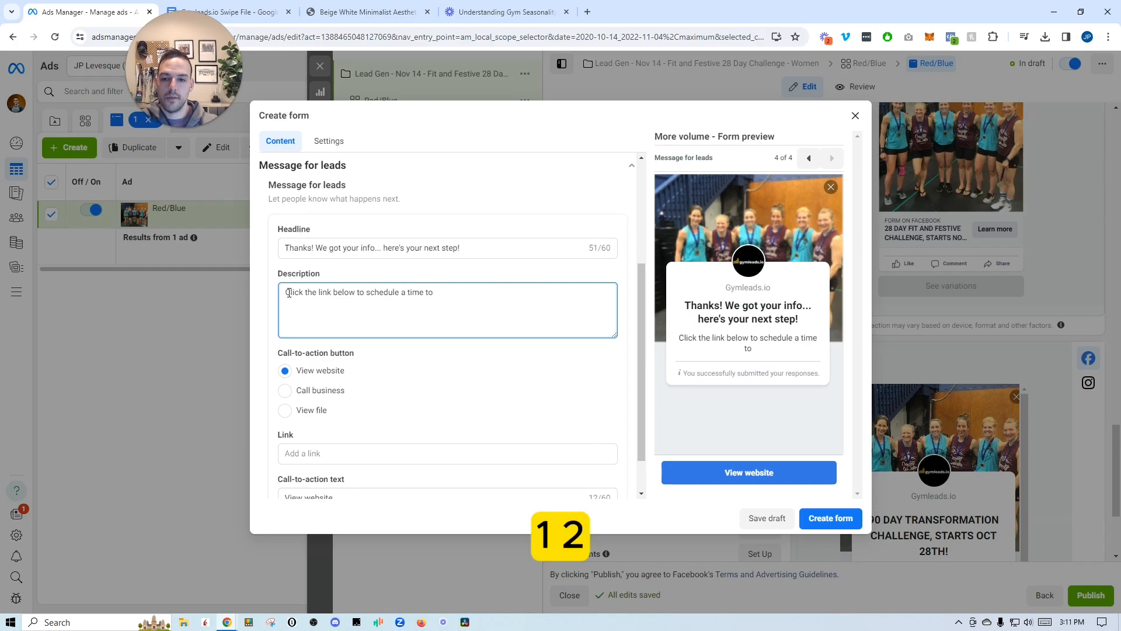
{"action": "type", "text": "app"}
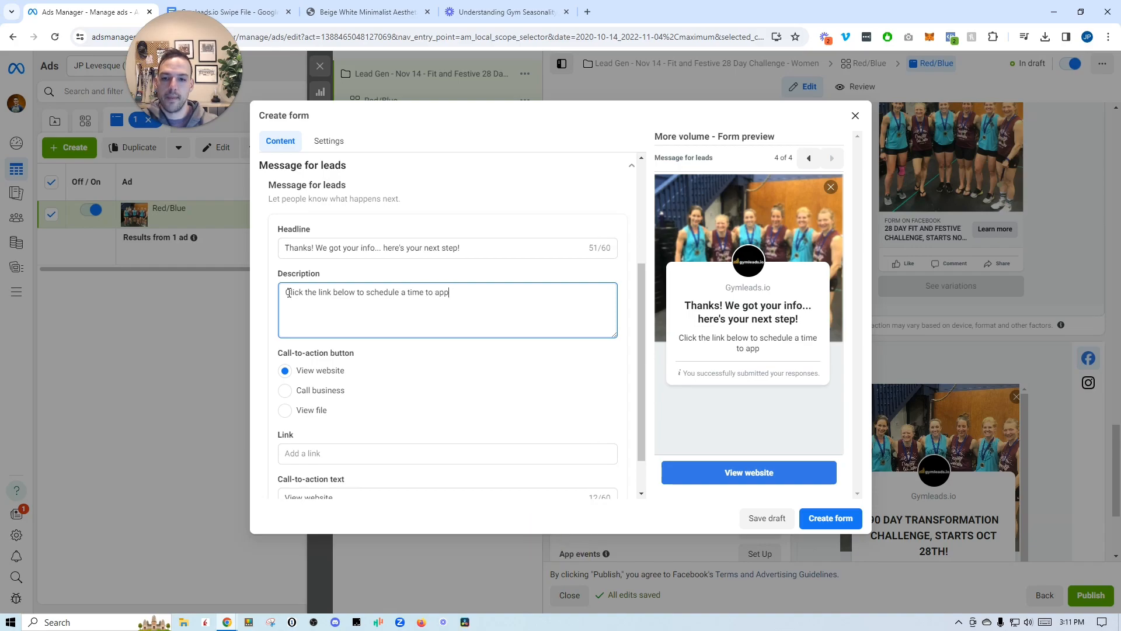
{"action": "type", "text": "ly for our program"}
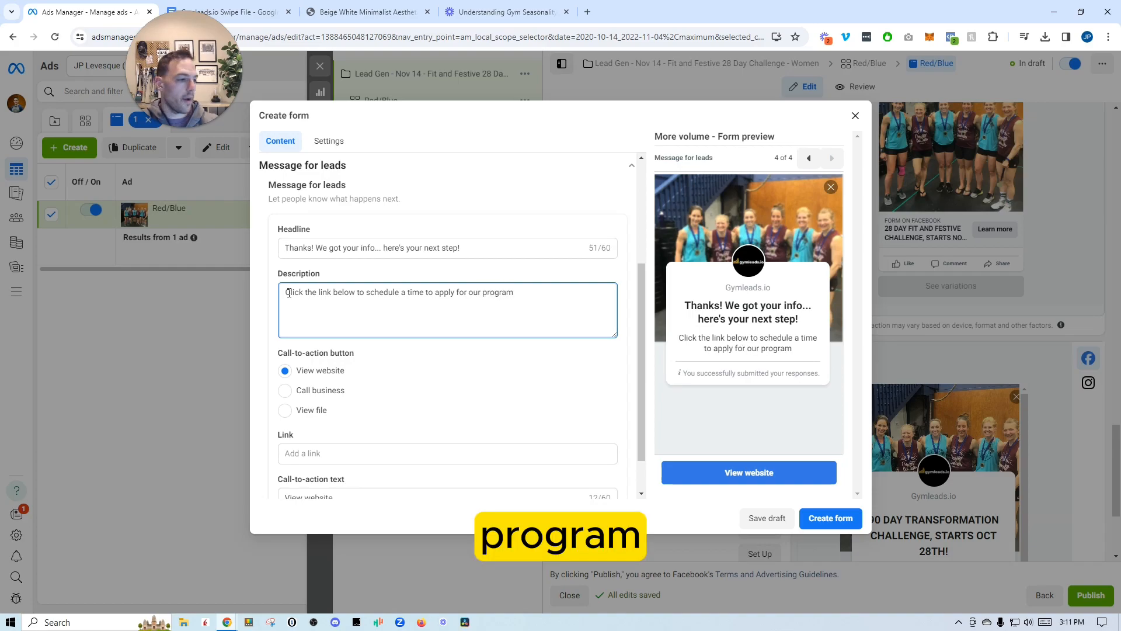
{"action": "type", "text": "."}
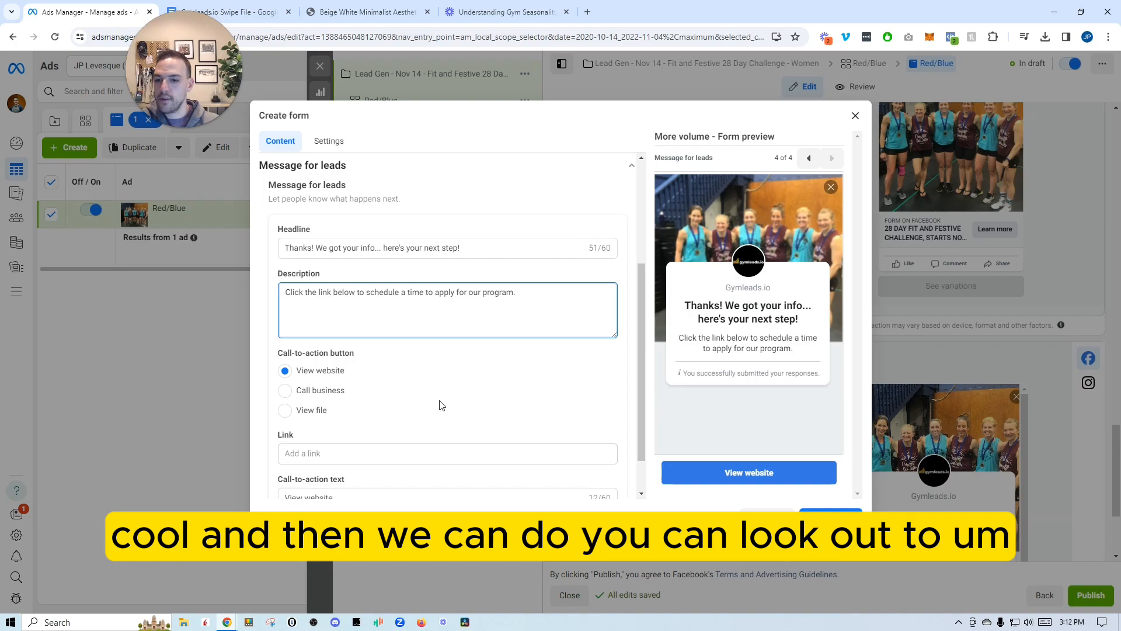
Set the message for leads' call-to-action text to "<<BOOK NOW, SPACES LIMITED>>"
{"action": "scroll", "coordinate": [446, 386], "scroll_direction": "down", "scroll_amount": 1}
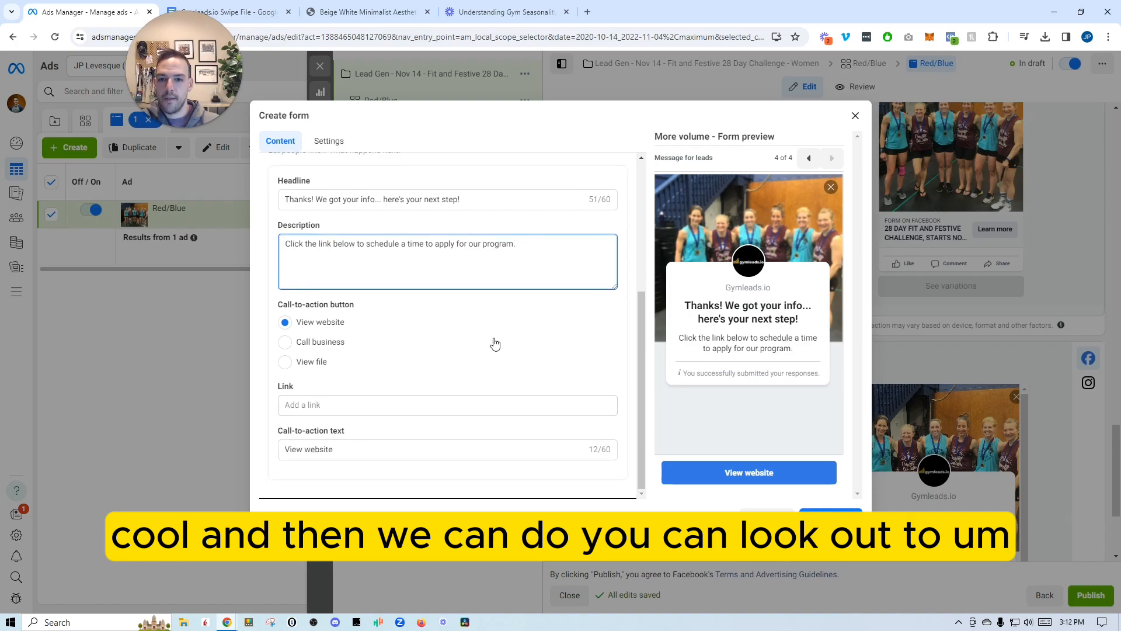
{"action": "left_click_drag", "start_coordinate": [376, 451], "coordinate": [259, 457]}
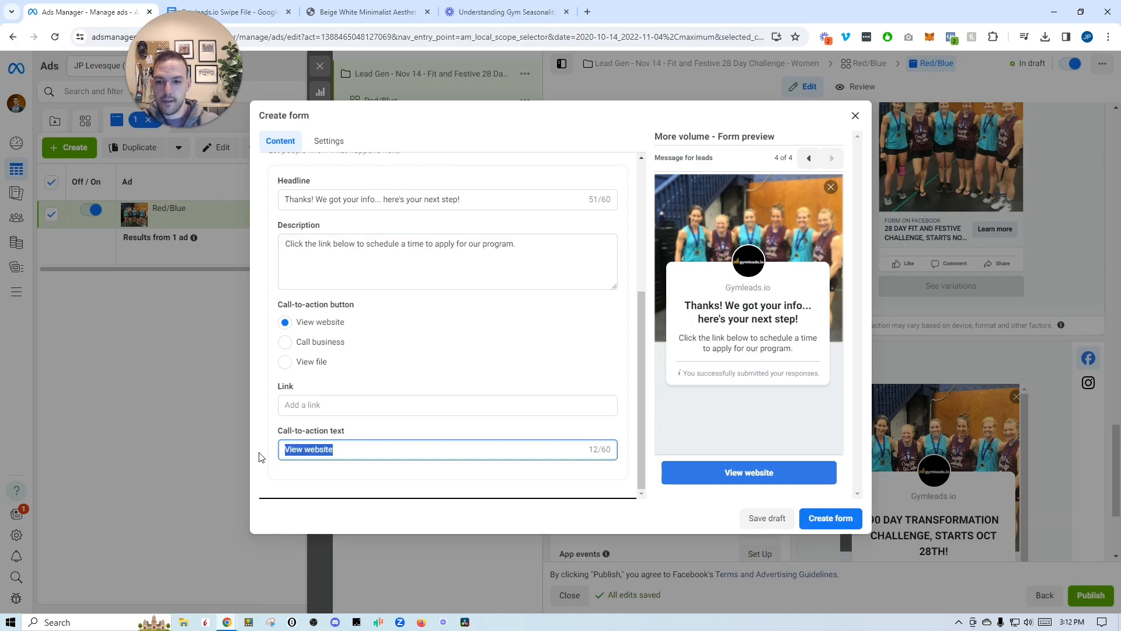
{"action": "type", "text": "CLICK TO"}
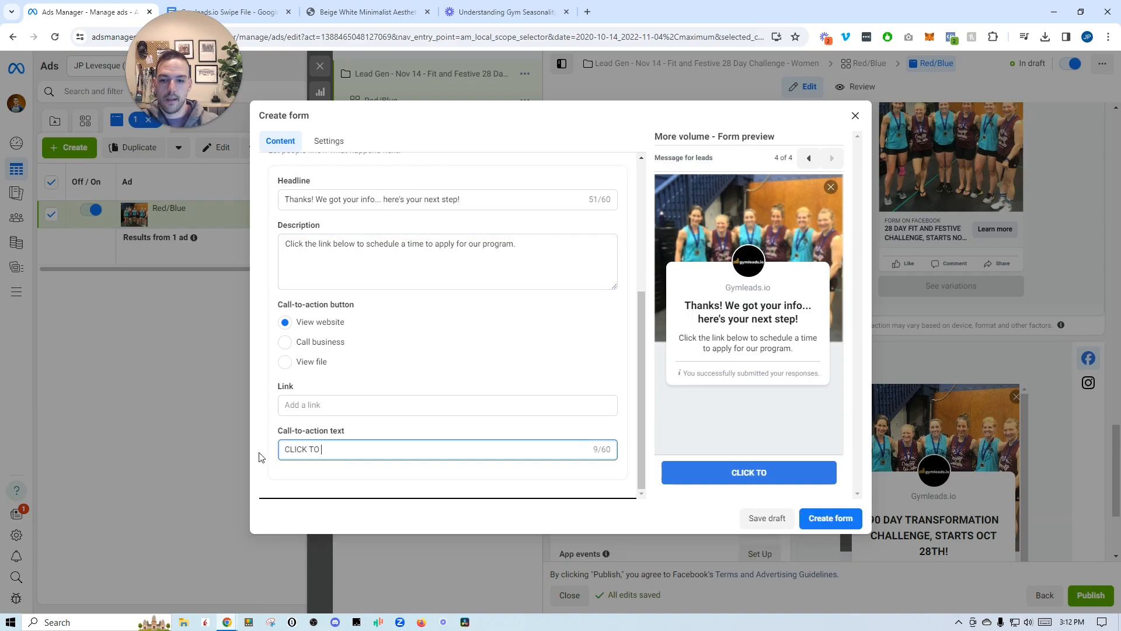
{"action": "key", "text": "BackSpace"}
{"action": "key", "text": "BackSpace"}
{"action": "key", "text": "BackSpace"}
{"action": "key", "text": "BackSpace"}
{"action": "key", "text": "BackSpace"}
{"action": "key", "text": "BackSpace"}
{"action": "key", "text": "BackSpace"}
{"action": "key", "text": "BackSpace"}
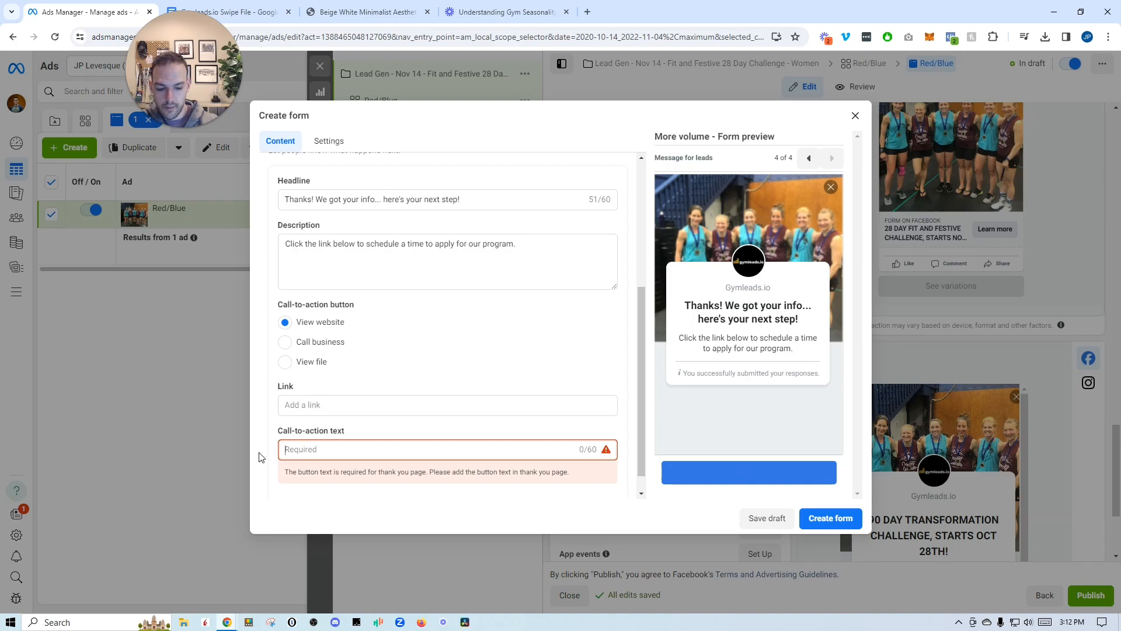
{"action": "type", "text": "<<BOOK NOW"}
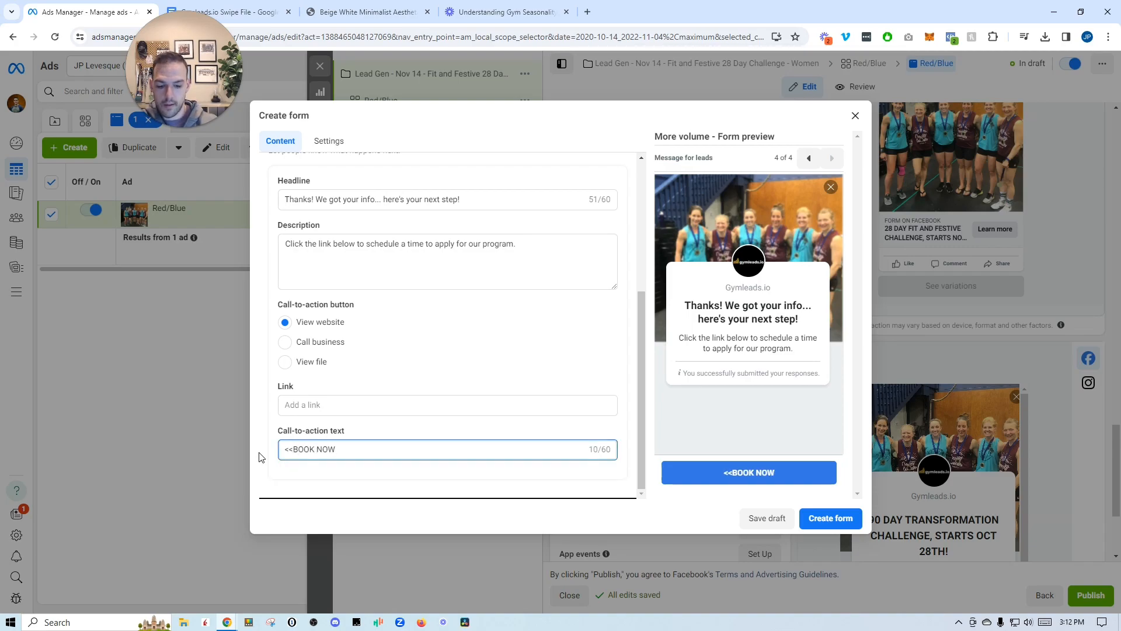
{"action": "type", "text": "< S"}
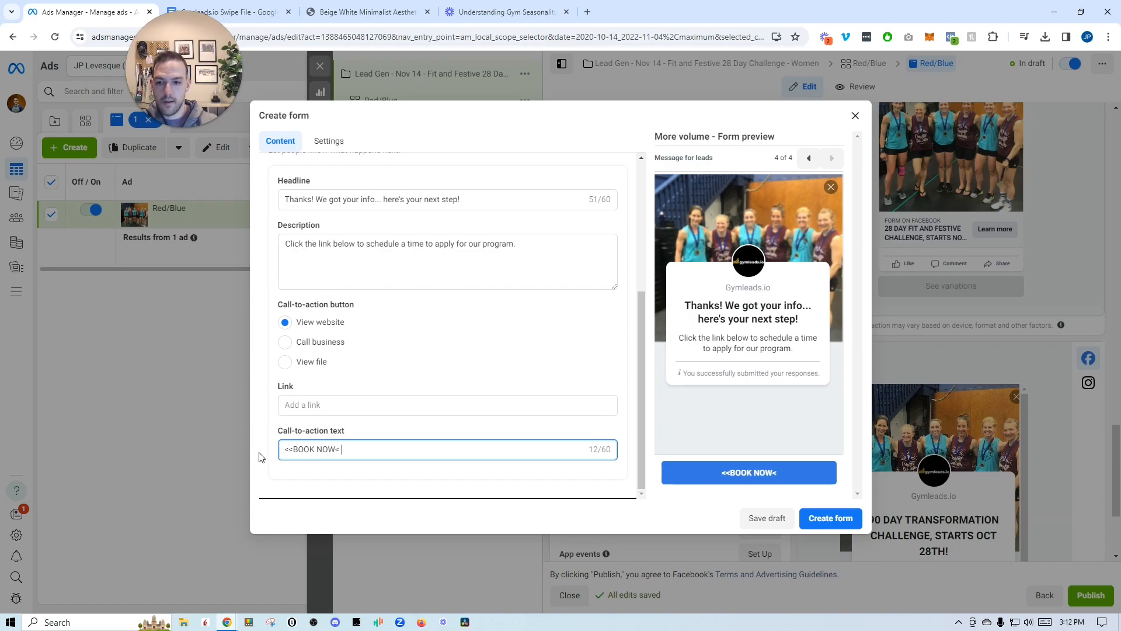
{"action": "key", "text": "BackSpace"}
{"action": "key", "text": "BackSpace"}
{"action": "key", "text": "BackSpace"}
{"action": "type", "text": ", SPACE"}
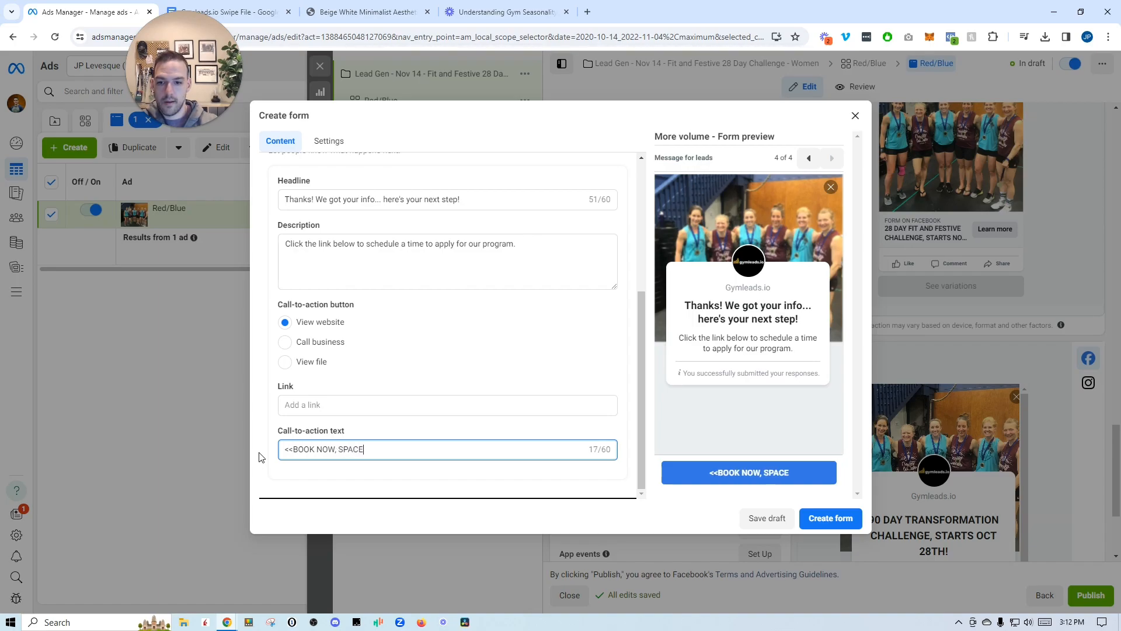
{"action": "type", "text": "S LIMITED>>"}
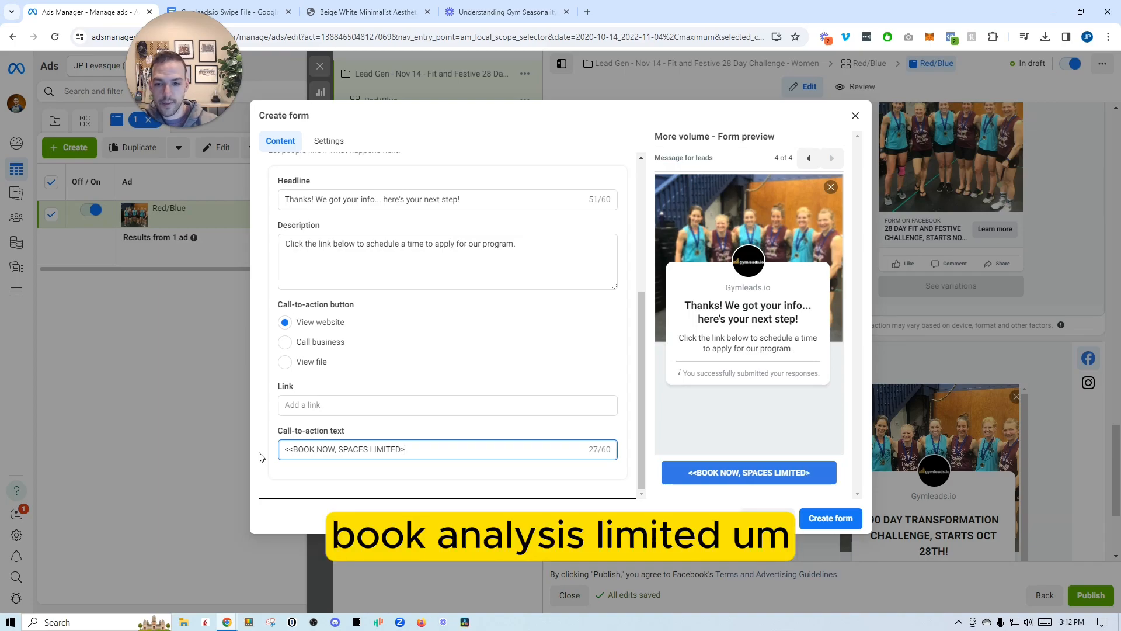
Close the new form without creating it and use the existing "90 Day Transformation - Women - 10/24" form for the ad
{"action": "left_click", "coordinate": [409, 405]}
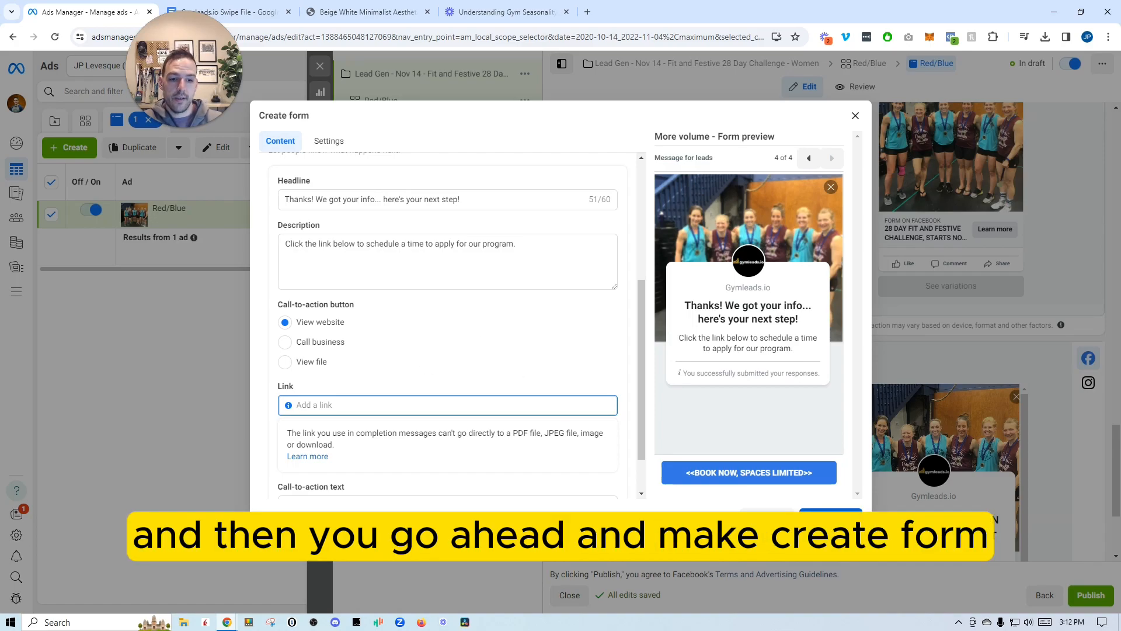
{"action": "left_click", "coordinate": [855, 115]}
{"action": "left_click", "coordinate": [682, 273]}
{"action": "left_click", "coordinate": [587, 405]}
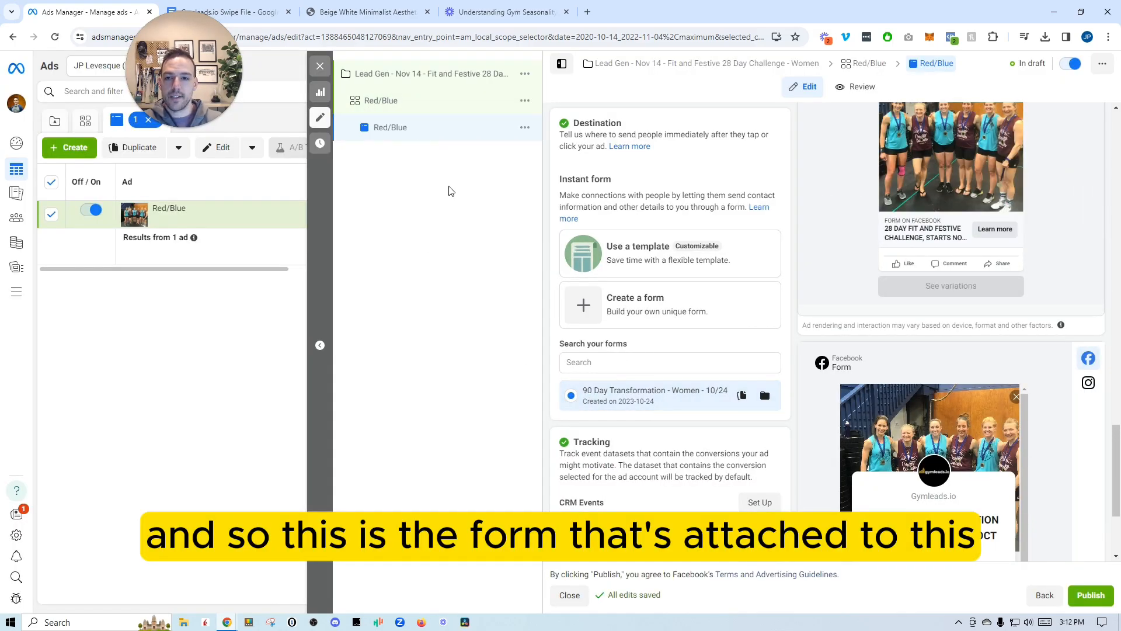
Duplicate the Red/Blue ad set within the original campaign, making 2 copies
{"action": "left_click", "coordinate": [524, 106]}
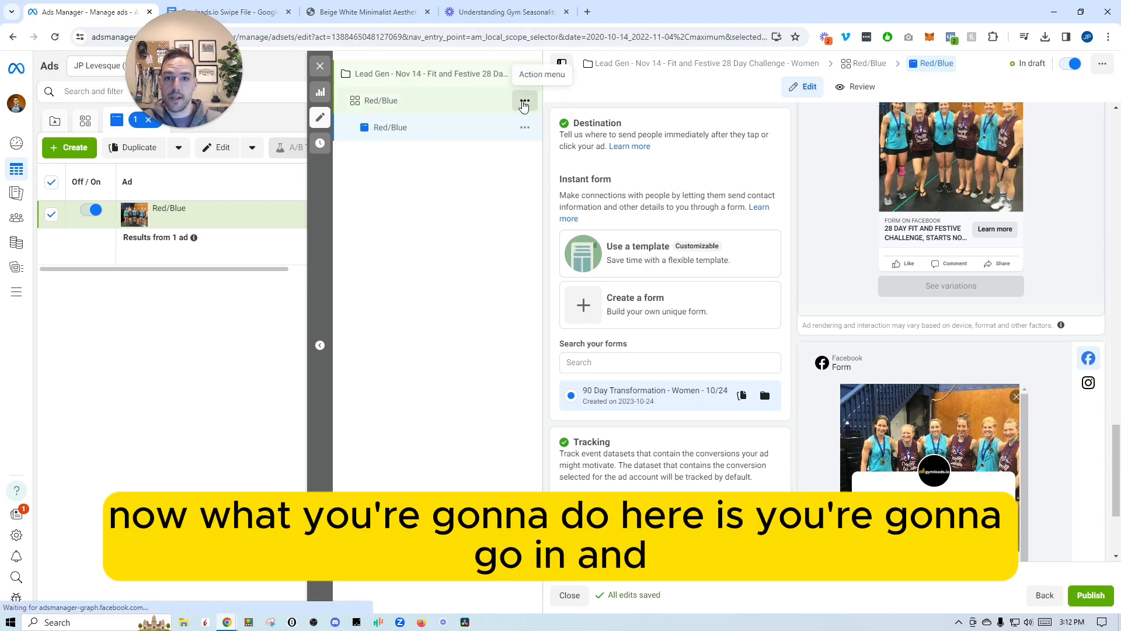
{"action": "left_click", "coordinate": [524, 104]}
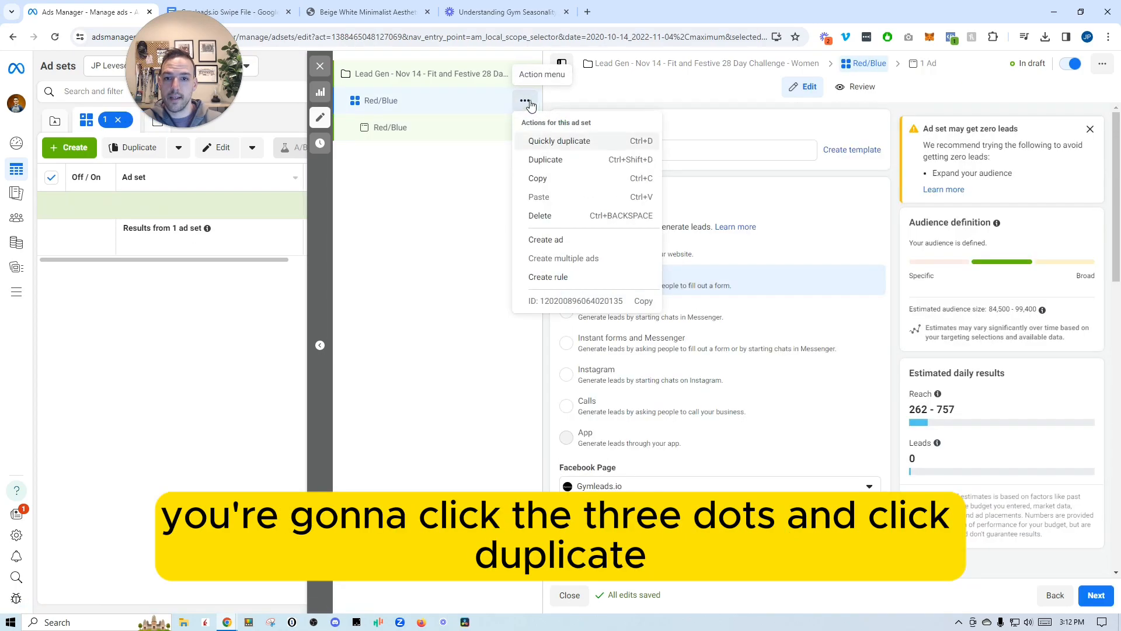
{"action": "left_click", "coordinate": [558, 164]}
{"action": "double_click", "coordinate": [405, 397]}
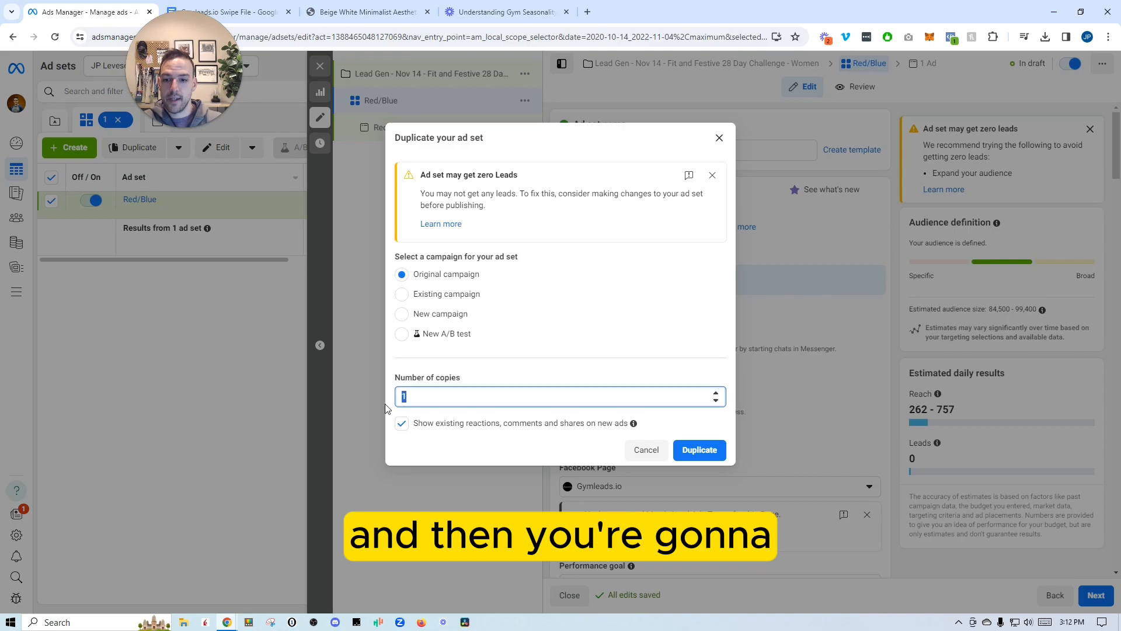
{"action": "type", "text": "2"}
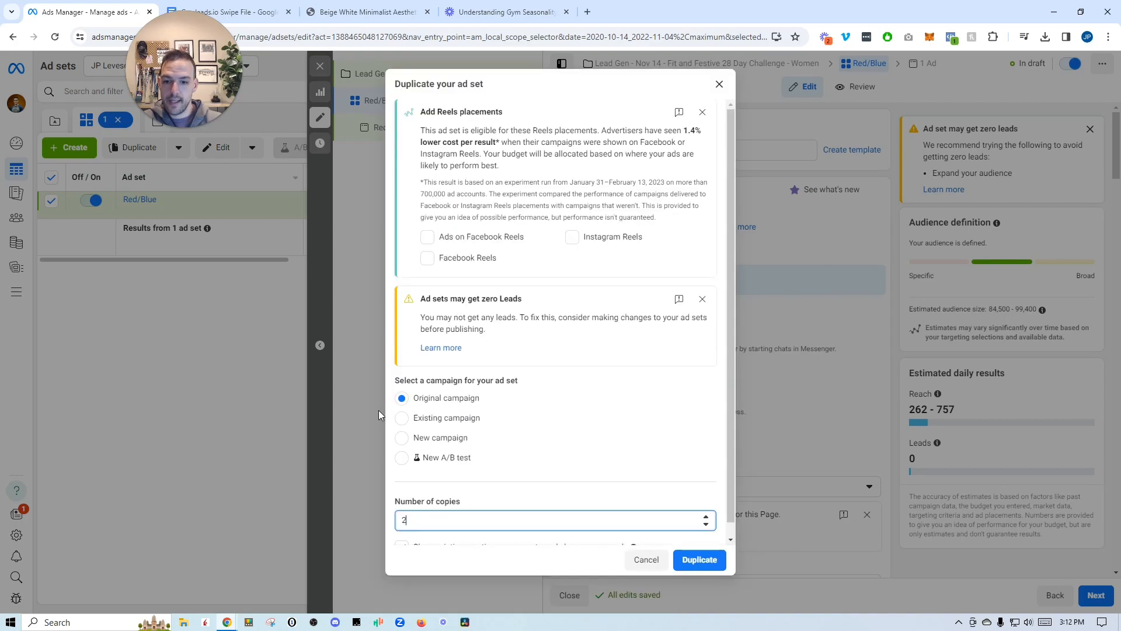
{"action": "left_click", "coordinate": [701, 561]}
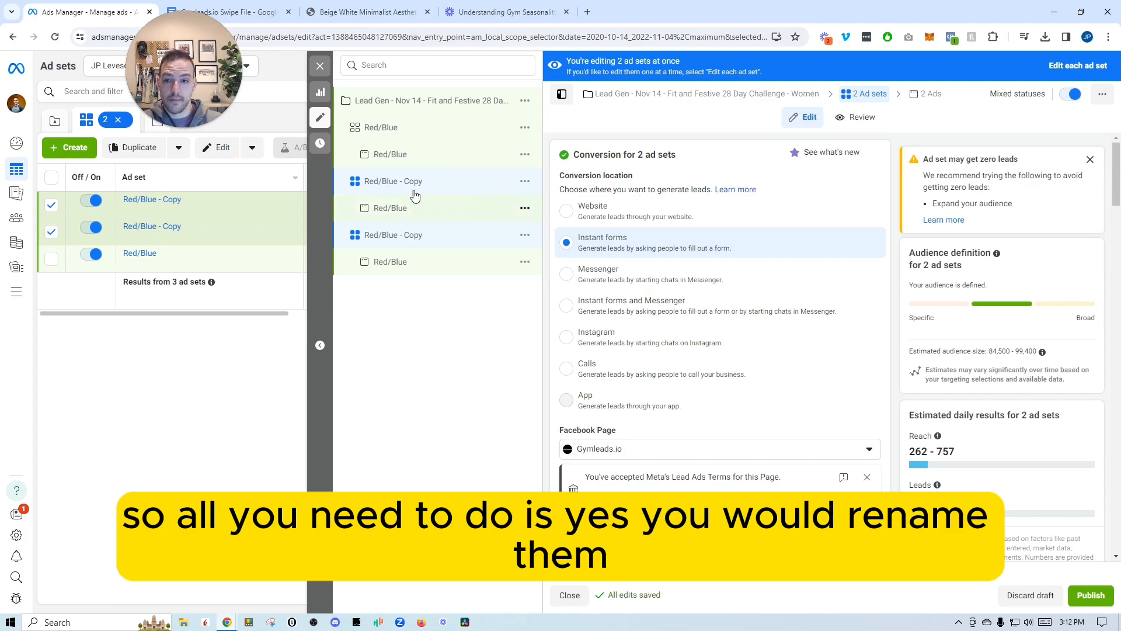
Replace the image of the ad in the first Red/Blue - Copy ad set with swipe 2 (1).jpg, keeping the original crop
{"action": "left_click", "coordinate": [392, 208]}
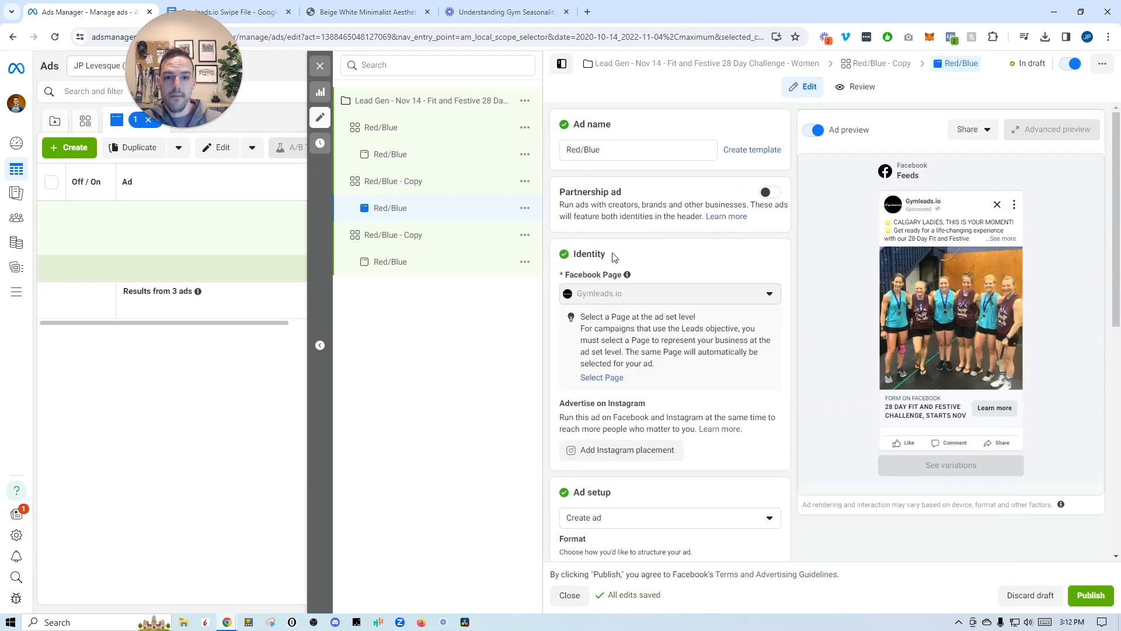
{"action": "scroll", "coordinate": [642, 283], "scroll_direction": "down", "scroll_amount": 4}
{"action": "scroll", "coordinate": [676, 331], "scroll_direction": "down", "scroll_amount": 4}
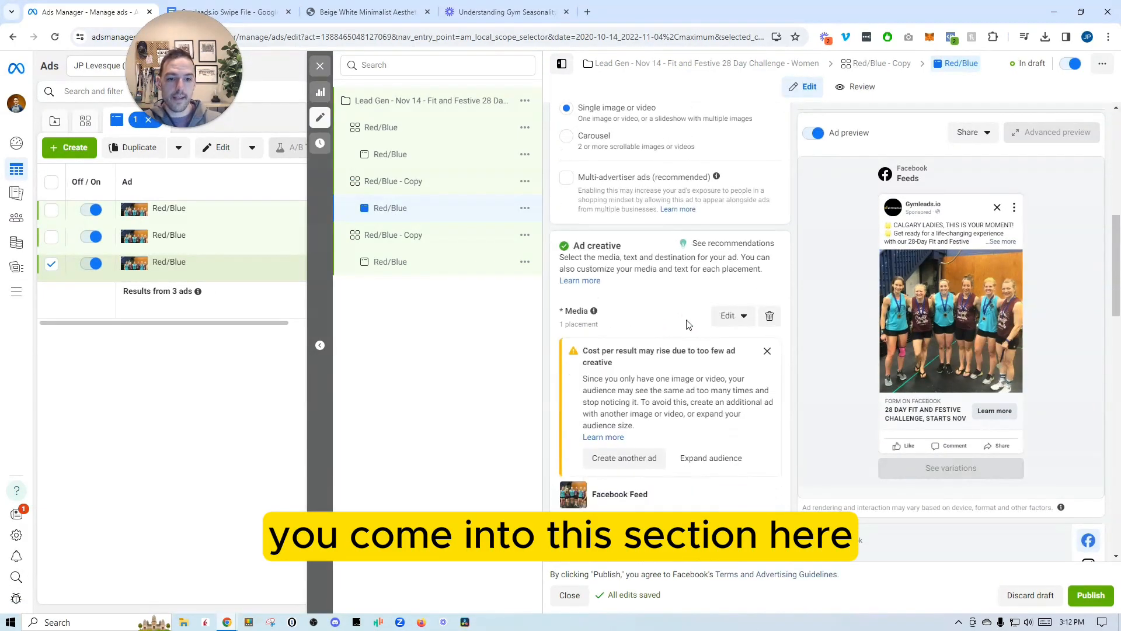
{"action": "left_click", "coordinate": [771, 317]}
{"action": "left_click", "coordinate": [634, 334]}
{"action": "left_click", "coordinate": [621, 363]}
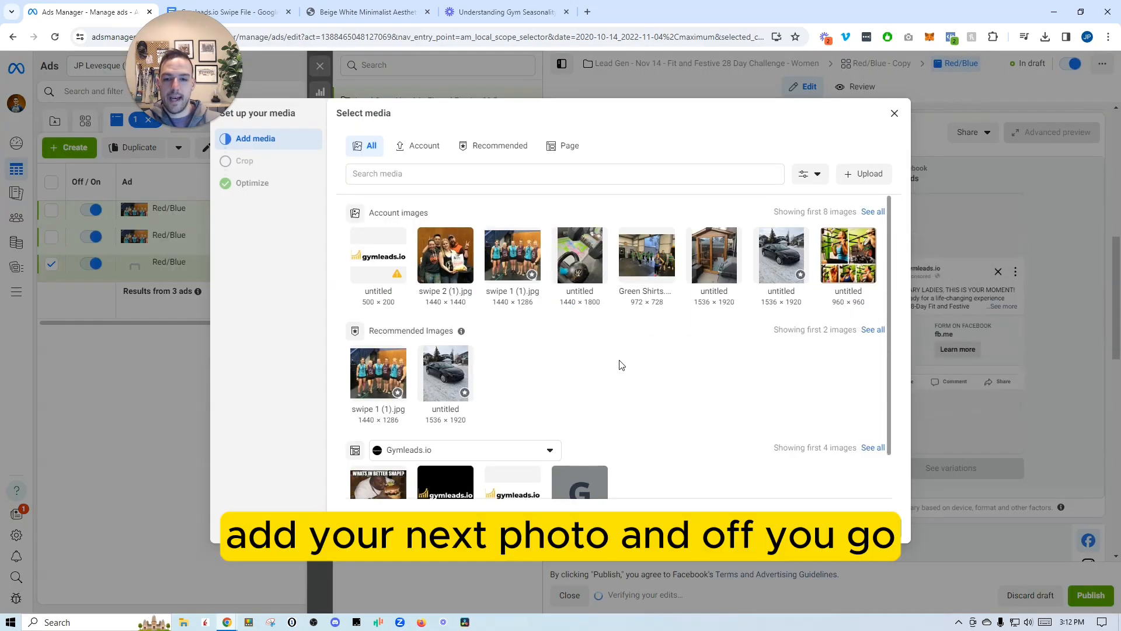
{"action": "left_click", "coordinate": [453, 246]}
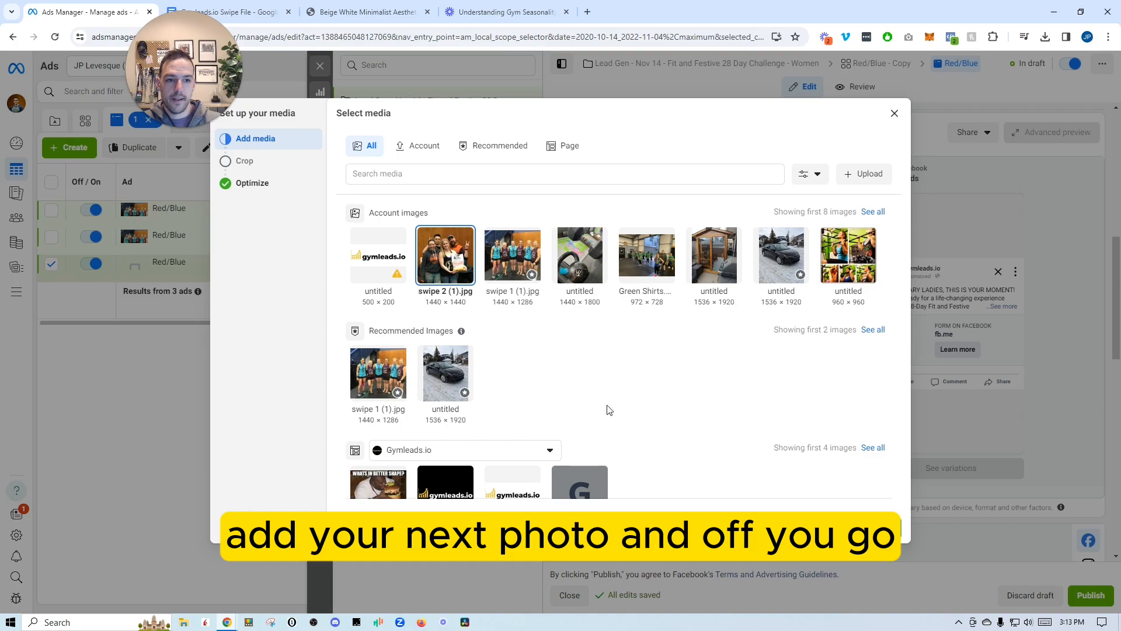
{"action": "left_click", "coordinate": [883, 528]}
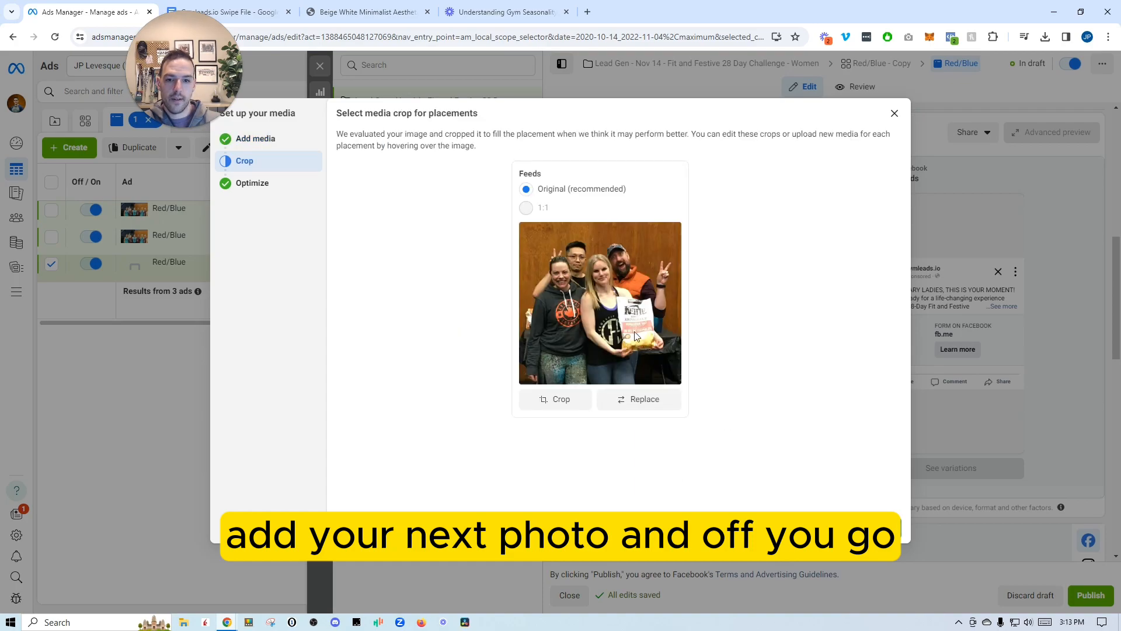
{"action": "left_click", "coordinate": [882, 532]}
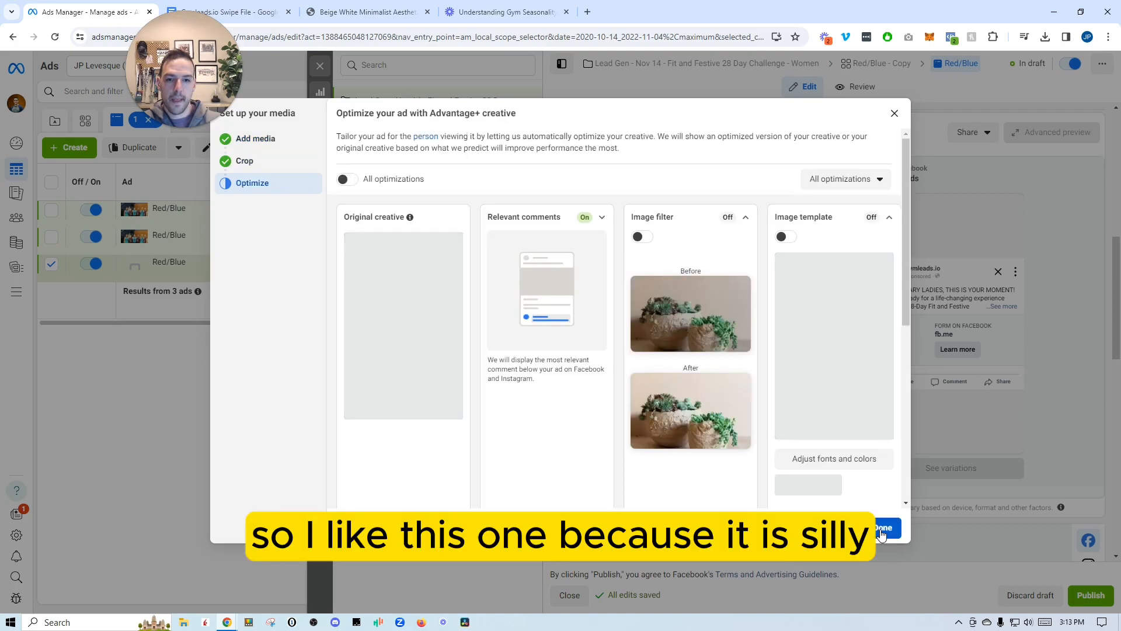
Turn off the Relevant comments optimization for the new image and finish the media setup
{"action": "scroll", "coordinate": [591, 220], "scroll_direction": "down", "scroll_amount": 1}
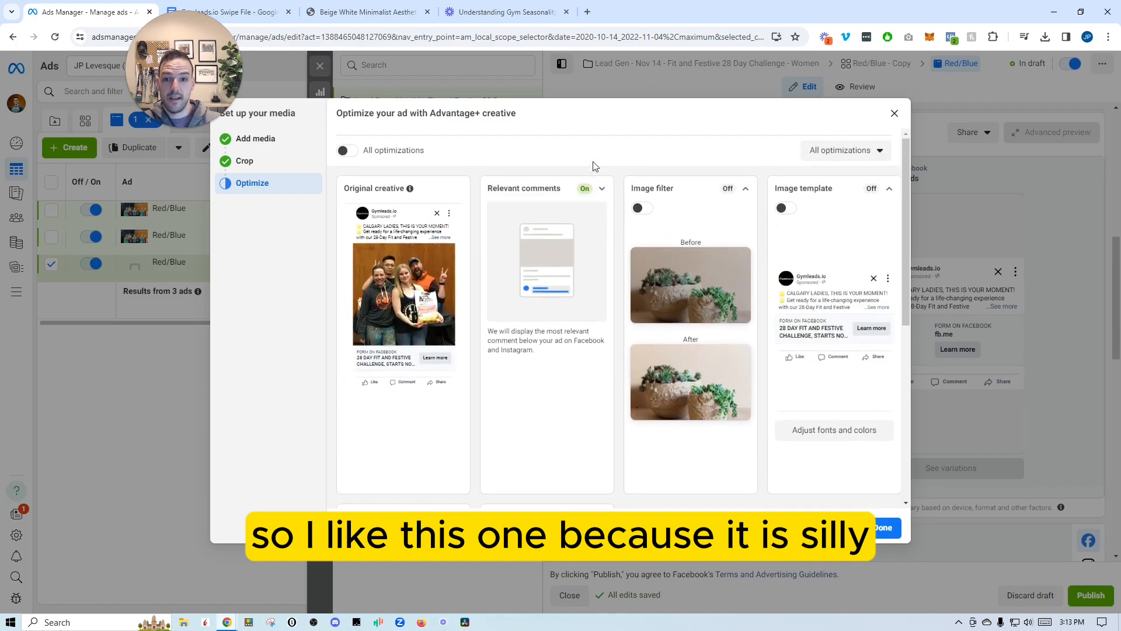
{"action": "scroll", "coordinate": [593, 167], "scroll_direction": "up", "scroll_amount": 1}
{"action": "left_click", "coordinate": [601, 218]}
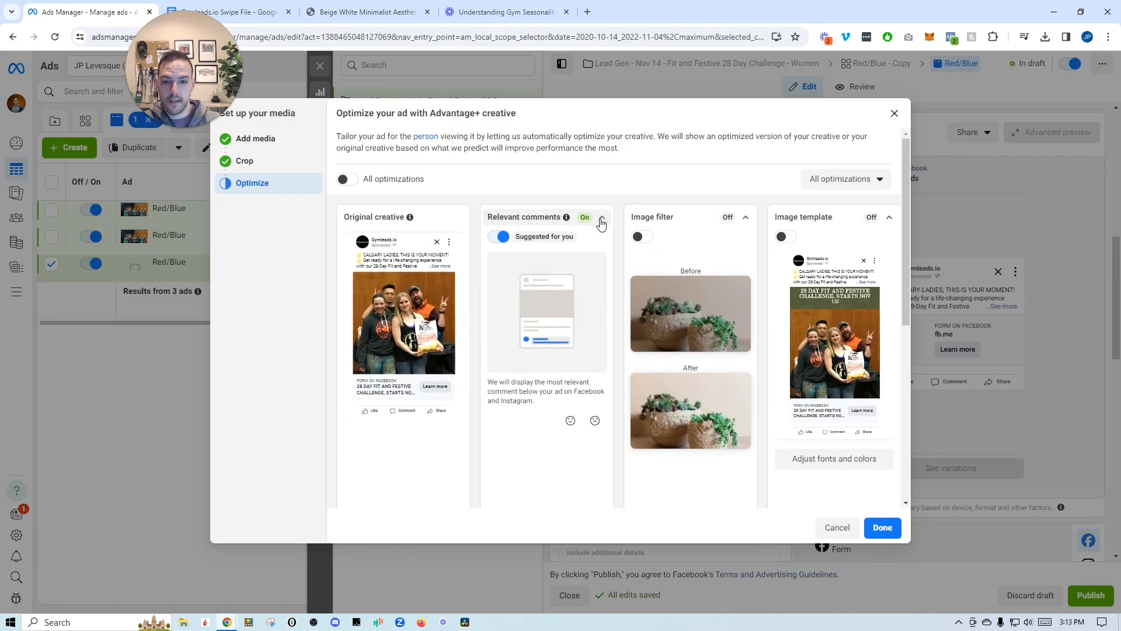
{"action": "left_click", "coordinate": [499, 236]}
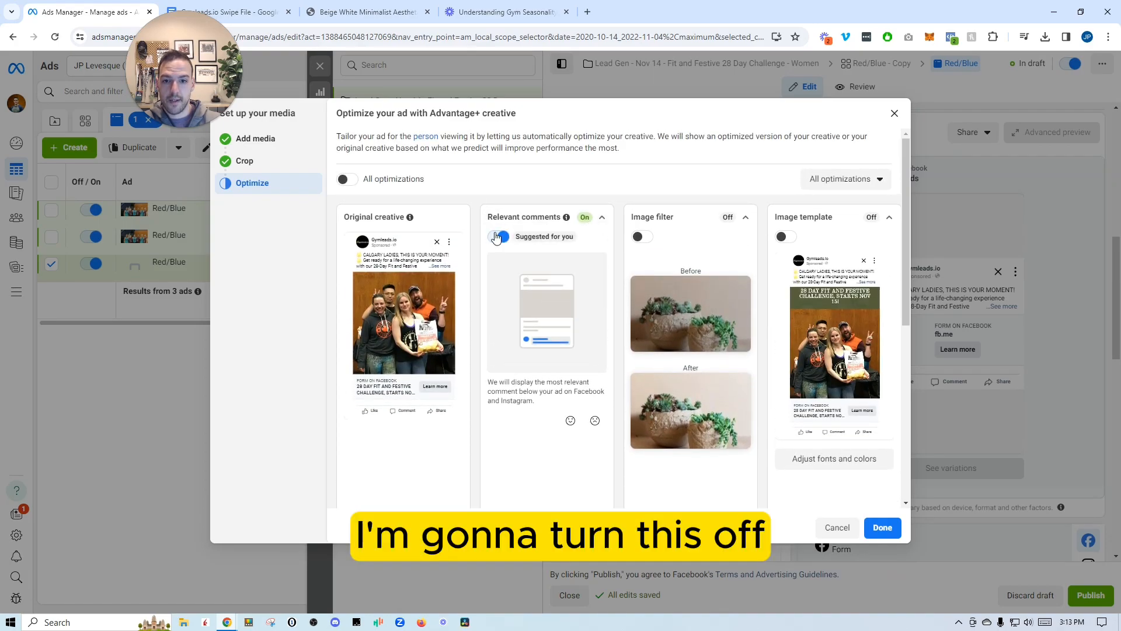
{"action": "left_click", "coordinate": [882, 527]}
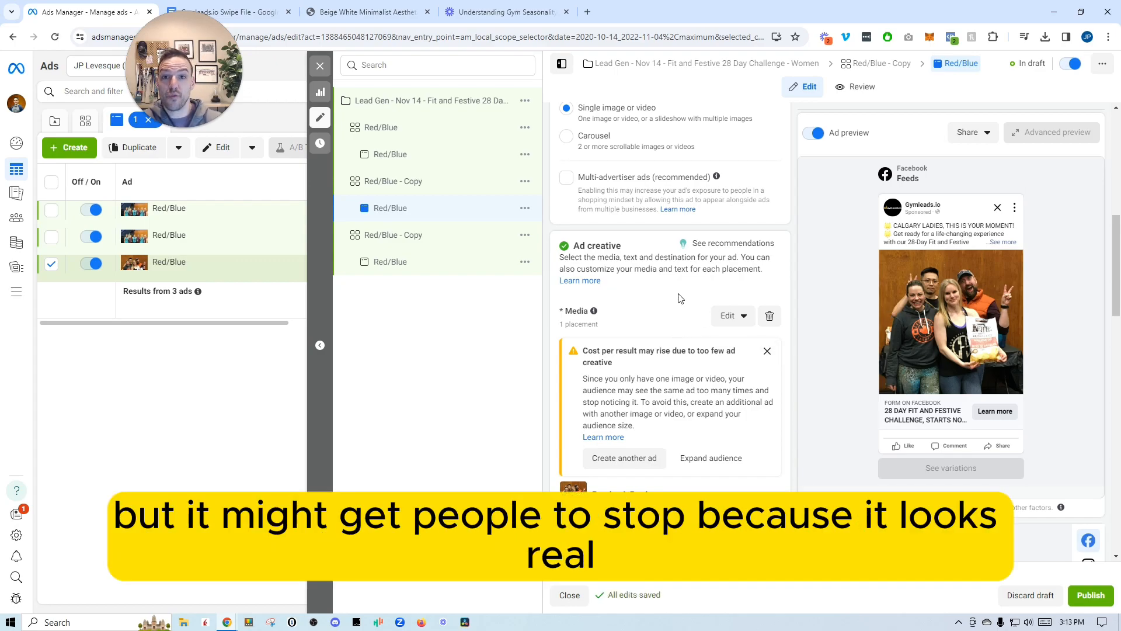
Rename the ad with the new image as "chips"
{"action": "scroll", "coordinate": [679, 327], "scroll_direction": "up", "scroll_amount": 8}
{"action": "left_click", "coordinate": [592, 149]}
{"action": "left_click_drag", "start_coordinate": [592, 148], "coordinate": [549, 156]}
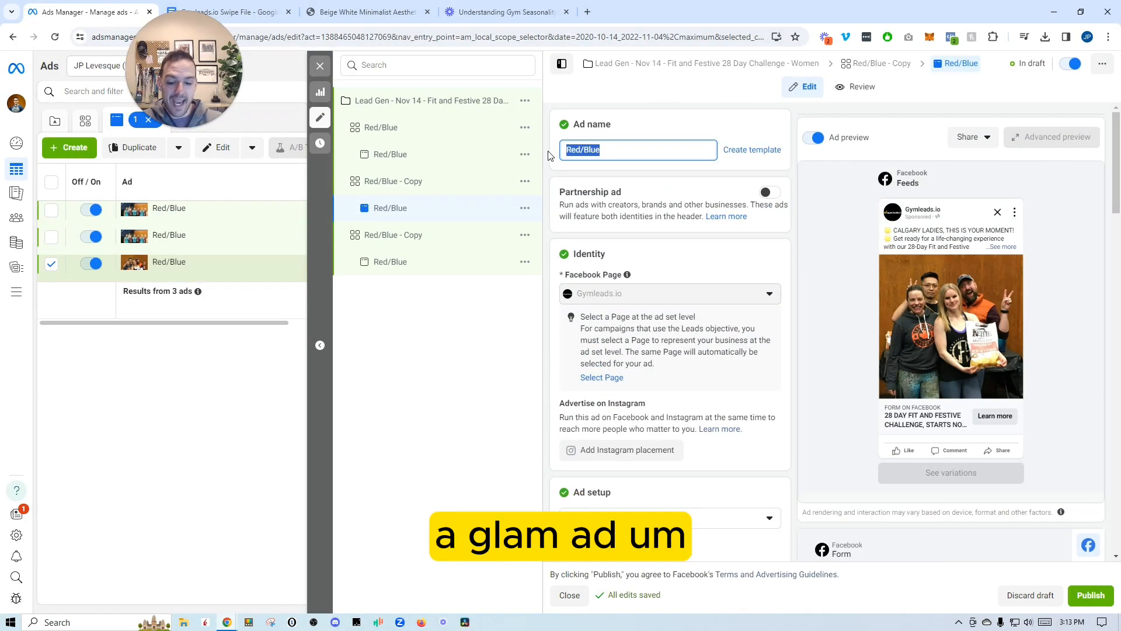
{"action": "type", "text": "chiops"}
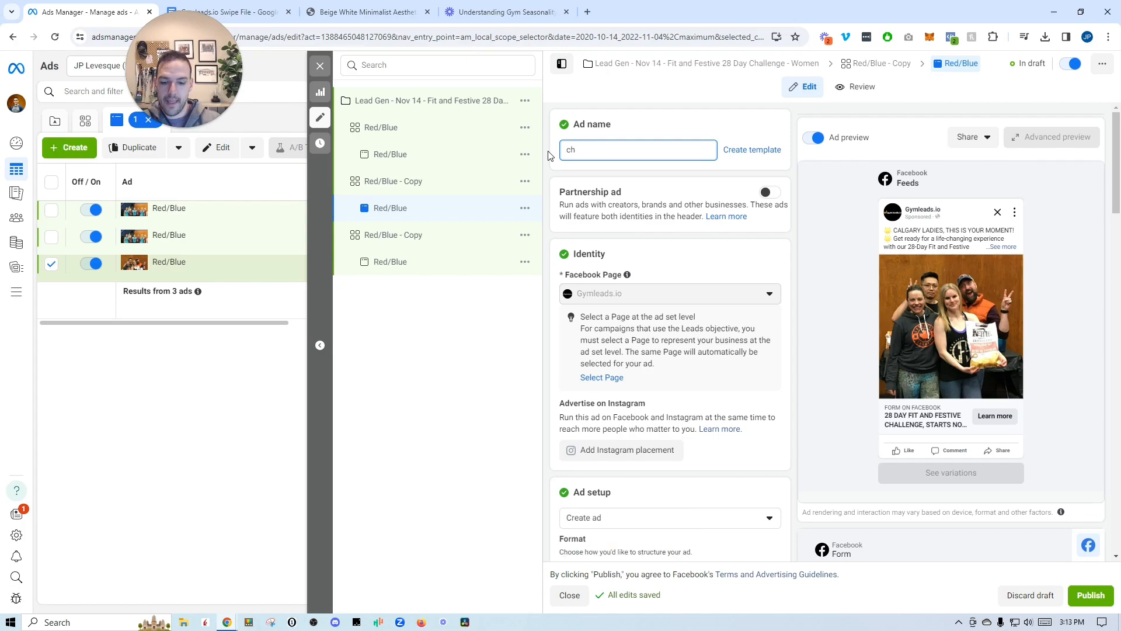
{"action": "key", "text": "BackSpace"}
{"action": "key", "text": "BackSpace"}
{"action": "key", "text": "BackSpace"}
{"action": "key", "text": "BackSpace"}
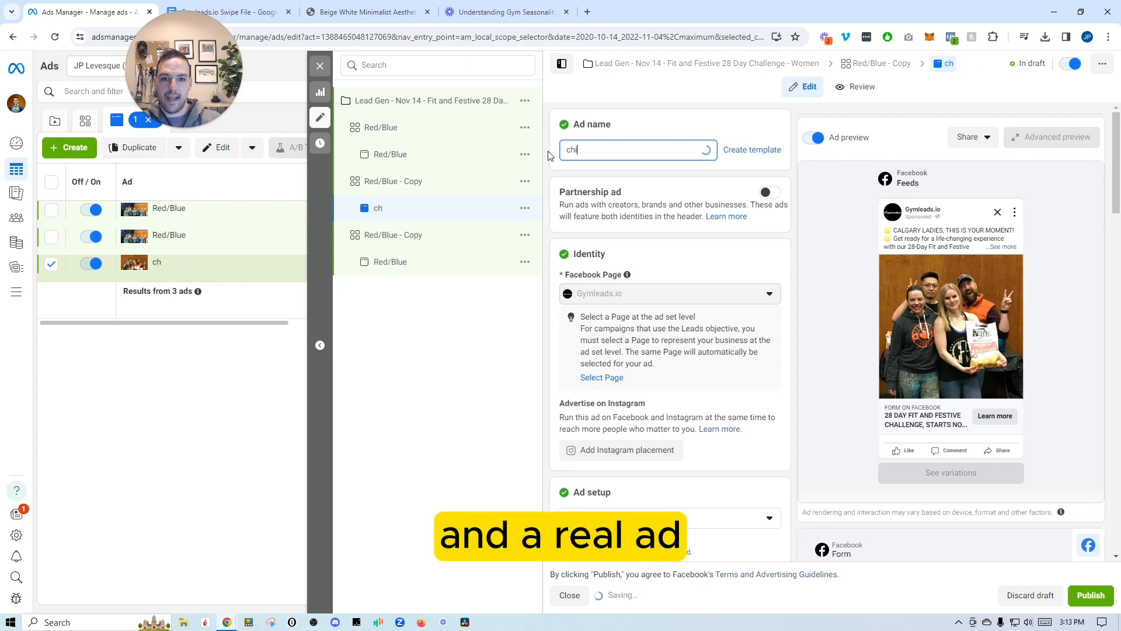
{"action": "type", "text": "ips"}
Rename the copied ad set that contains the chips ad as "chips"
{"action": "left_click", "coordinate": [415, 186]}
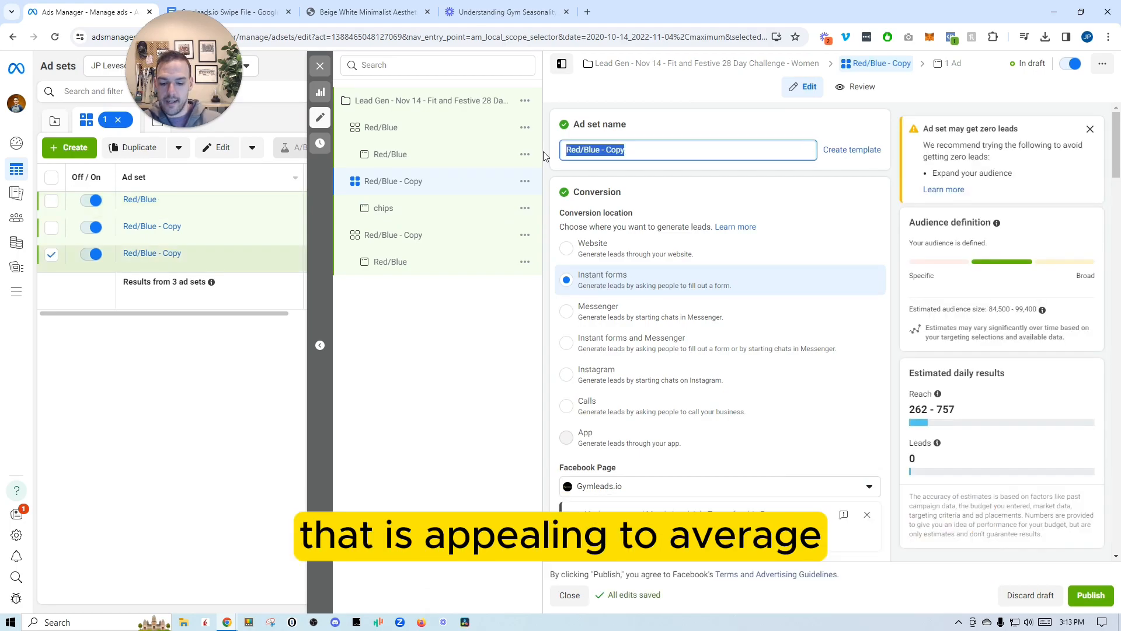
{"action": "type", "text": "chips"}
{"action": "left_click", "coordinate": [602, 136]}
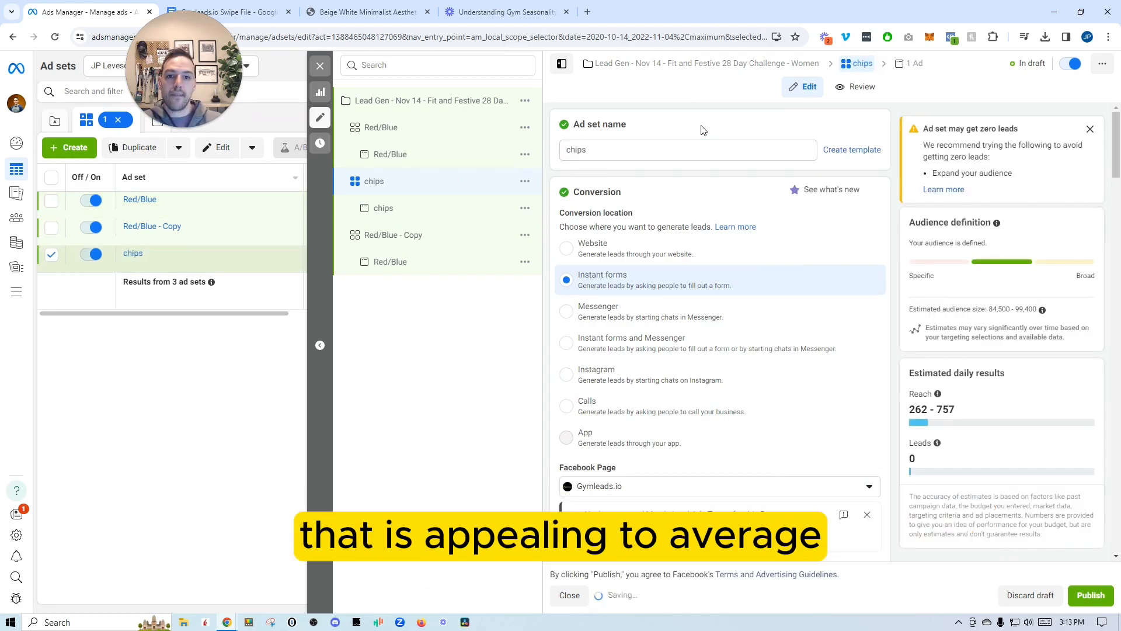